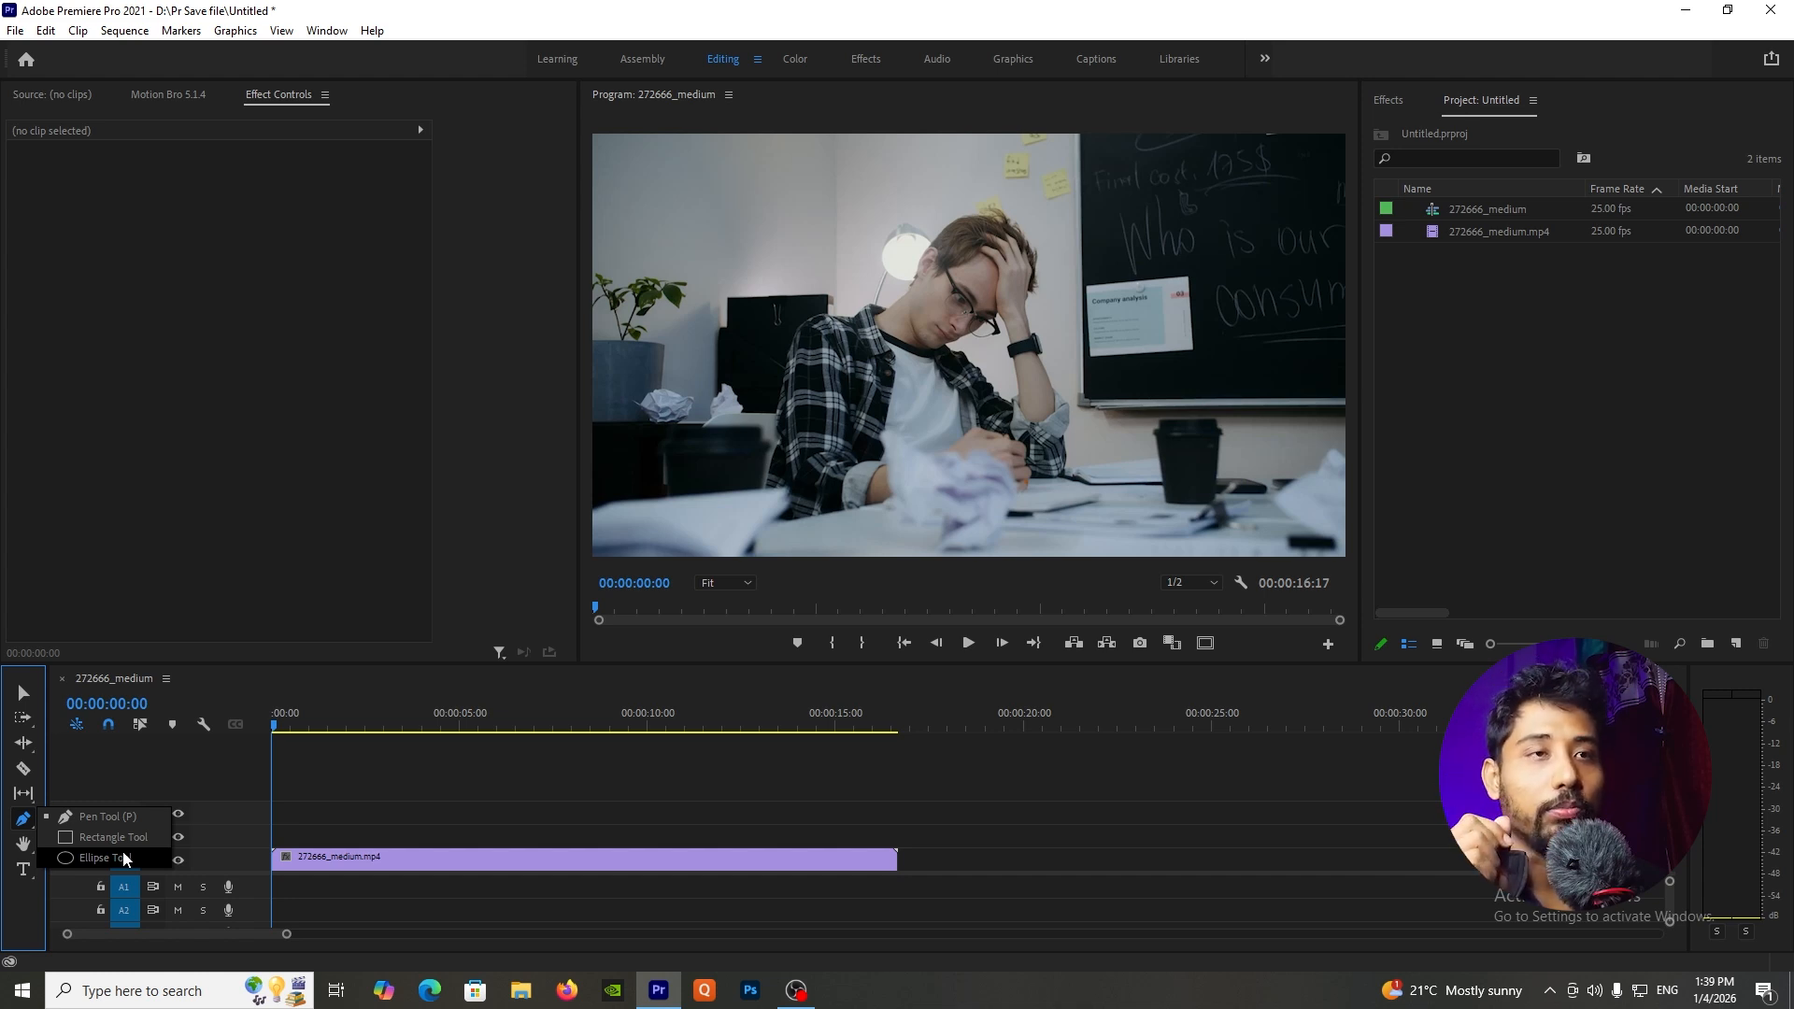
- Draw a white rectangle over the middle of the video frame with the Rectangle tool and select its graphic clip
{"action": "left_click", "coordinate": [123, 837]}
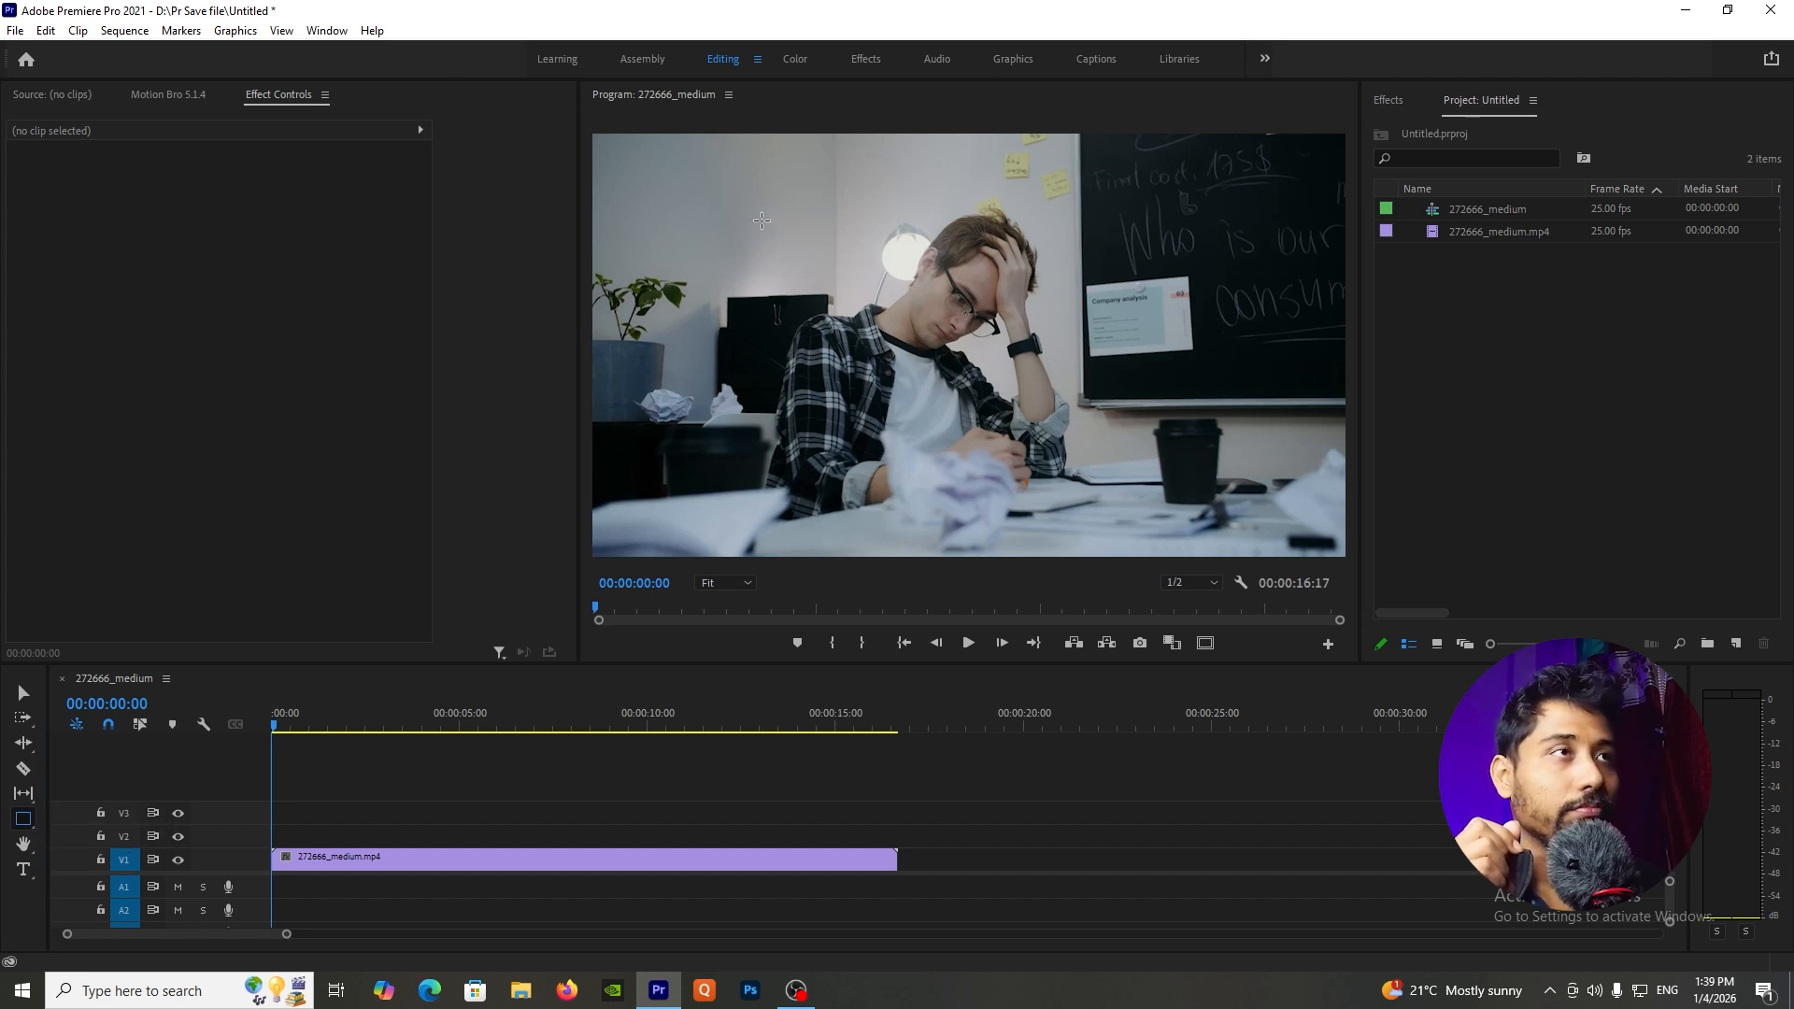
{"action": "mouse_move", "coordinate": [724, 195]}
{"action": "left_mouse_down"}
{"action": "mouse_move", "coordinate": [1224, 429]}
{"action": "mouse_move", "coordinate": [1275, 481]}
{"action": "left_mouse_up"}
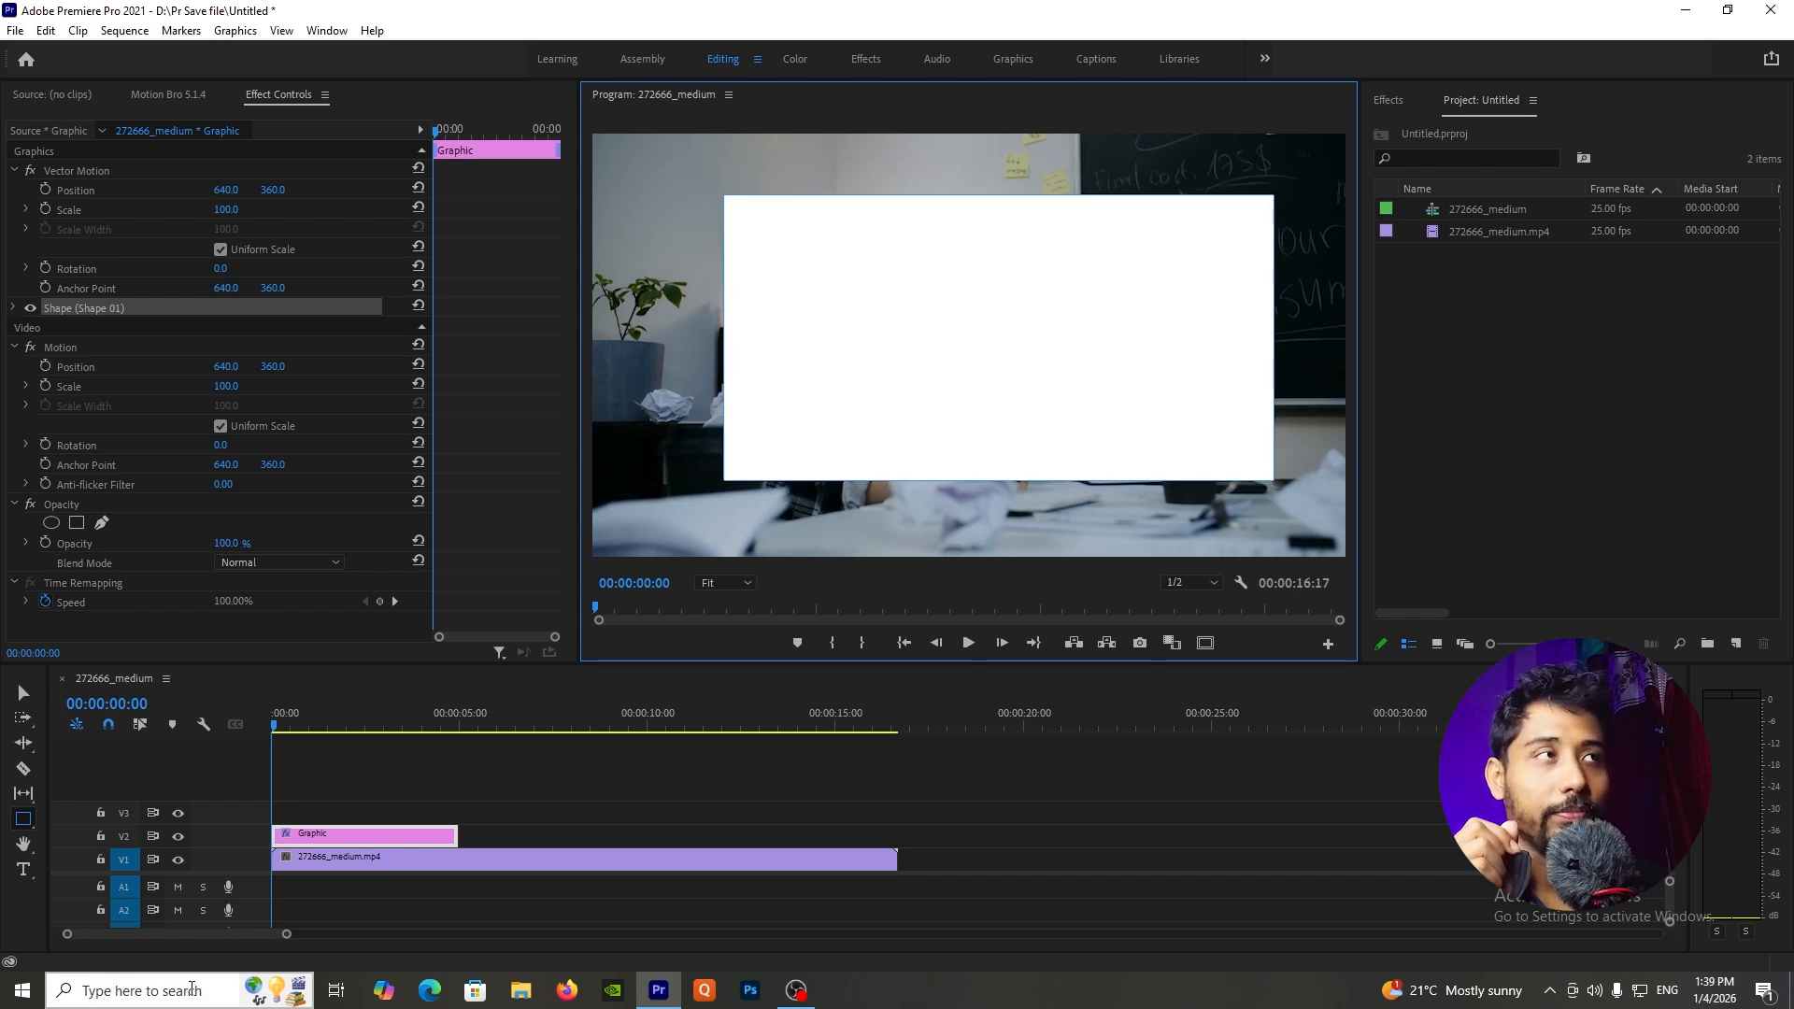
{"action": "left_click", "coordinate": [377, 846]}
{"action": "left_click", "coordinate": [377, 835]}
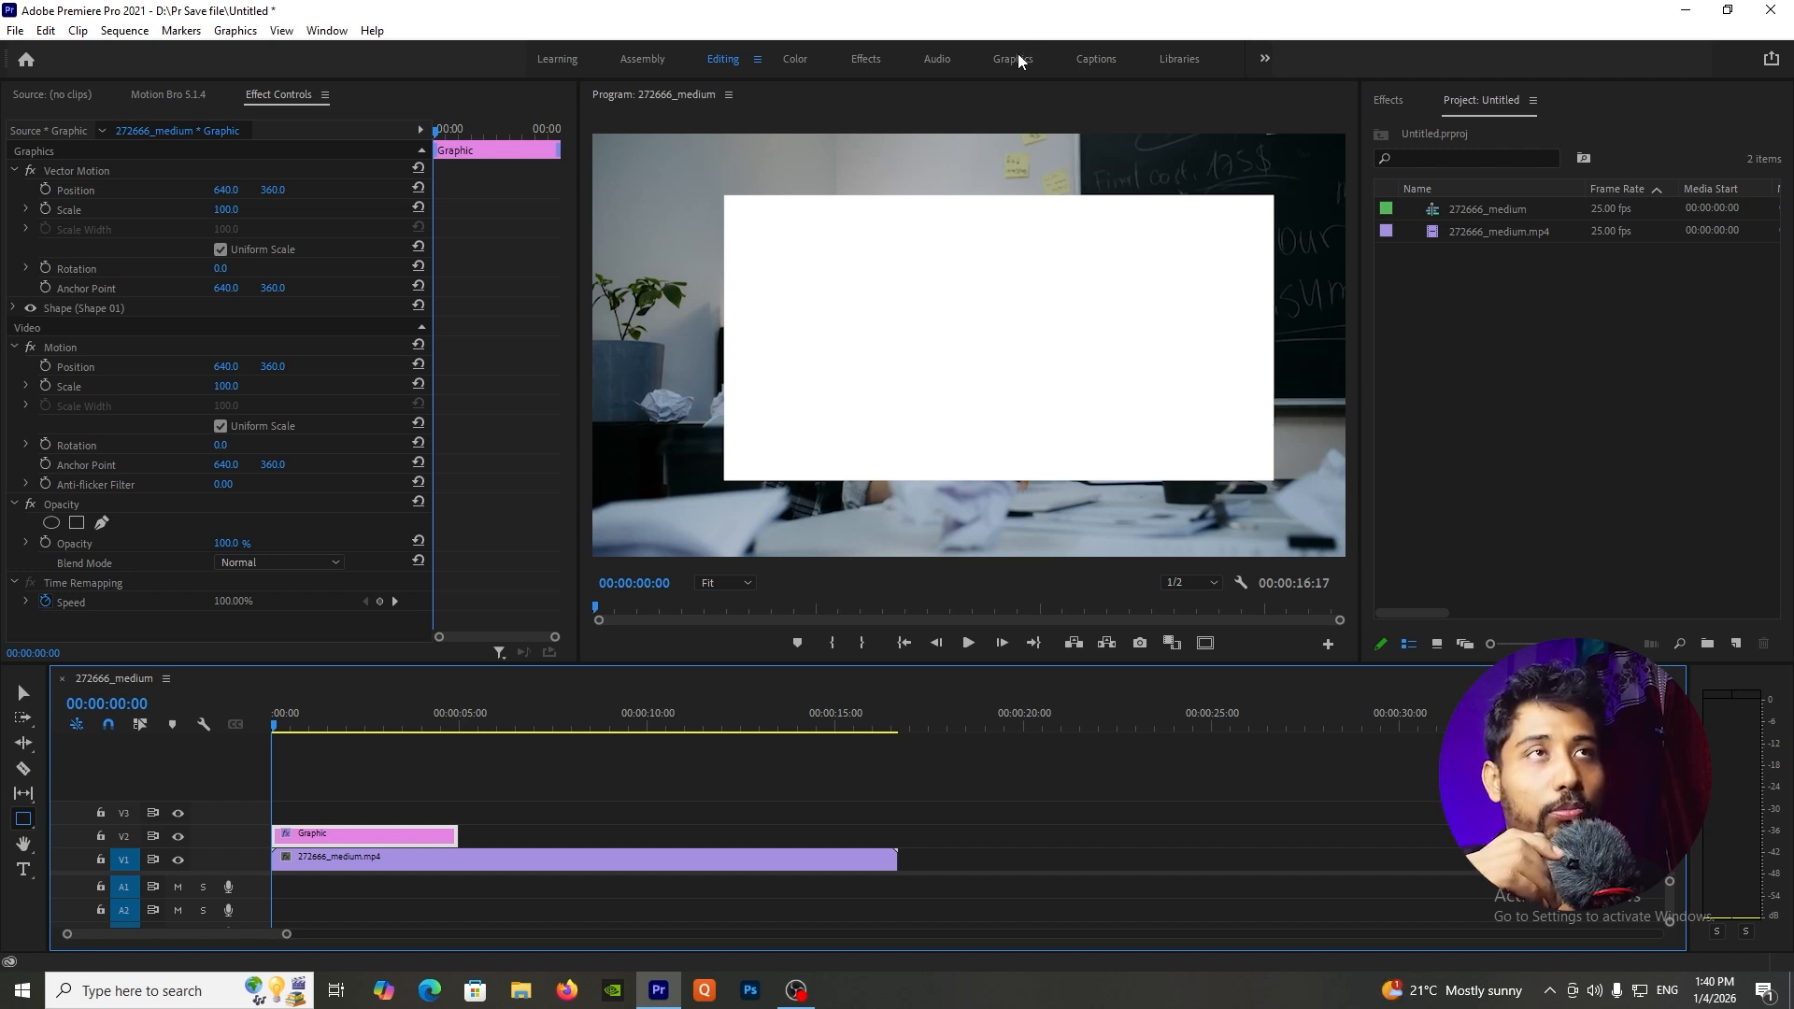
- Switch to the Graphics workspace and clear the clip selection
{"action": "left_click", "coordinate": [327, 30]}
{"action": "mouse_move", "coordinate": [395, 55]}
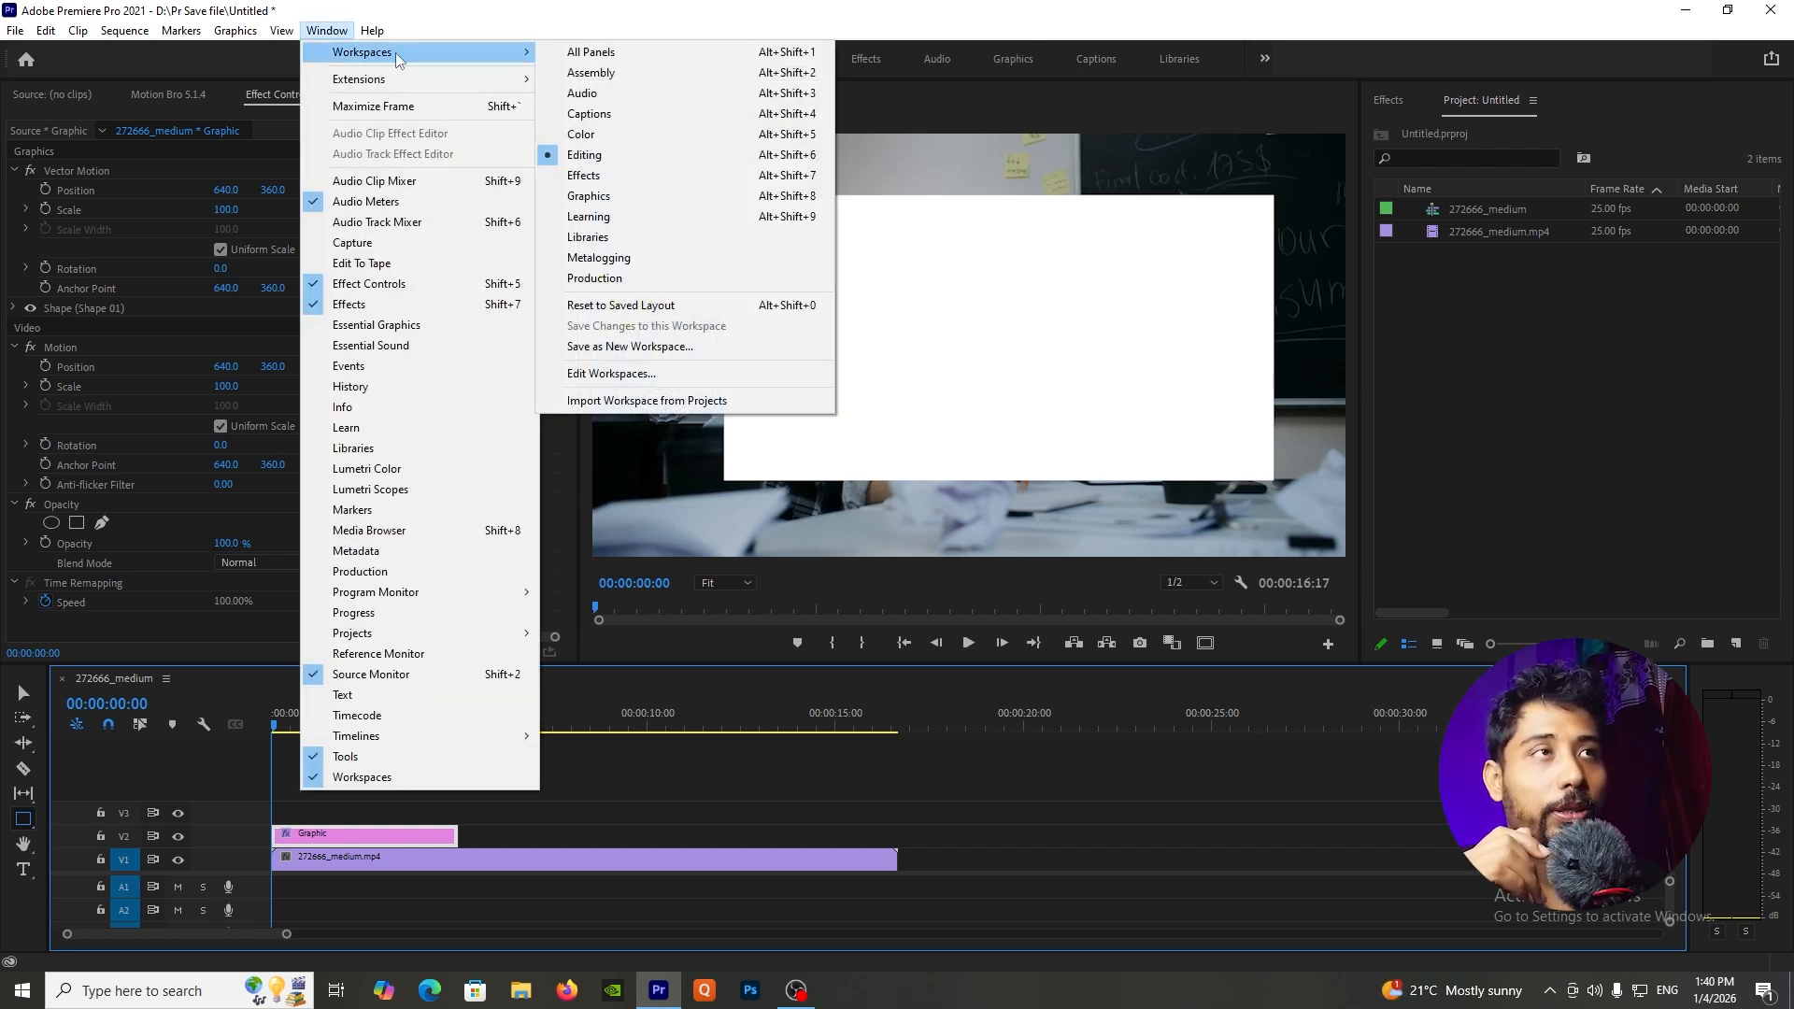
{"action": "left_click", "coordinate": [636, 203]}
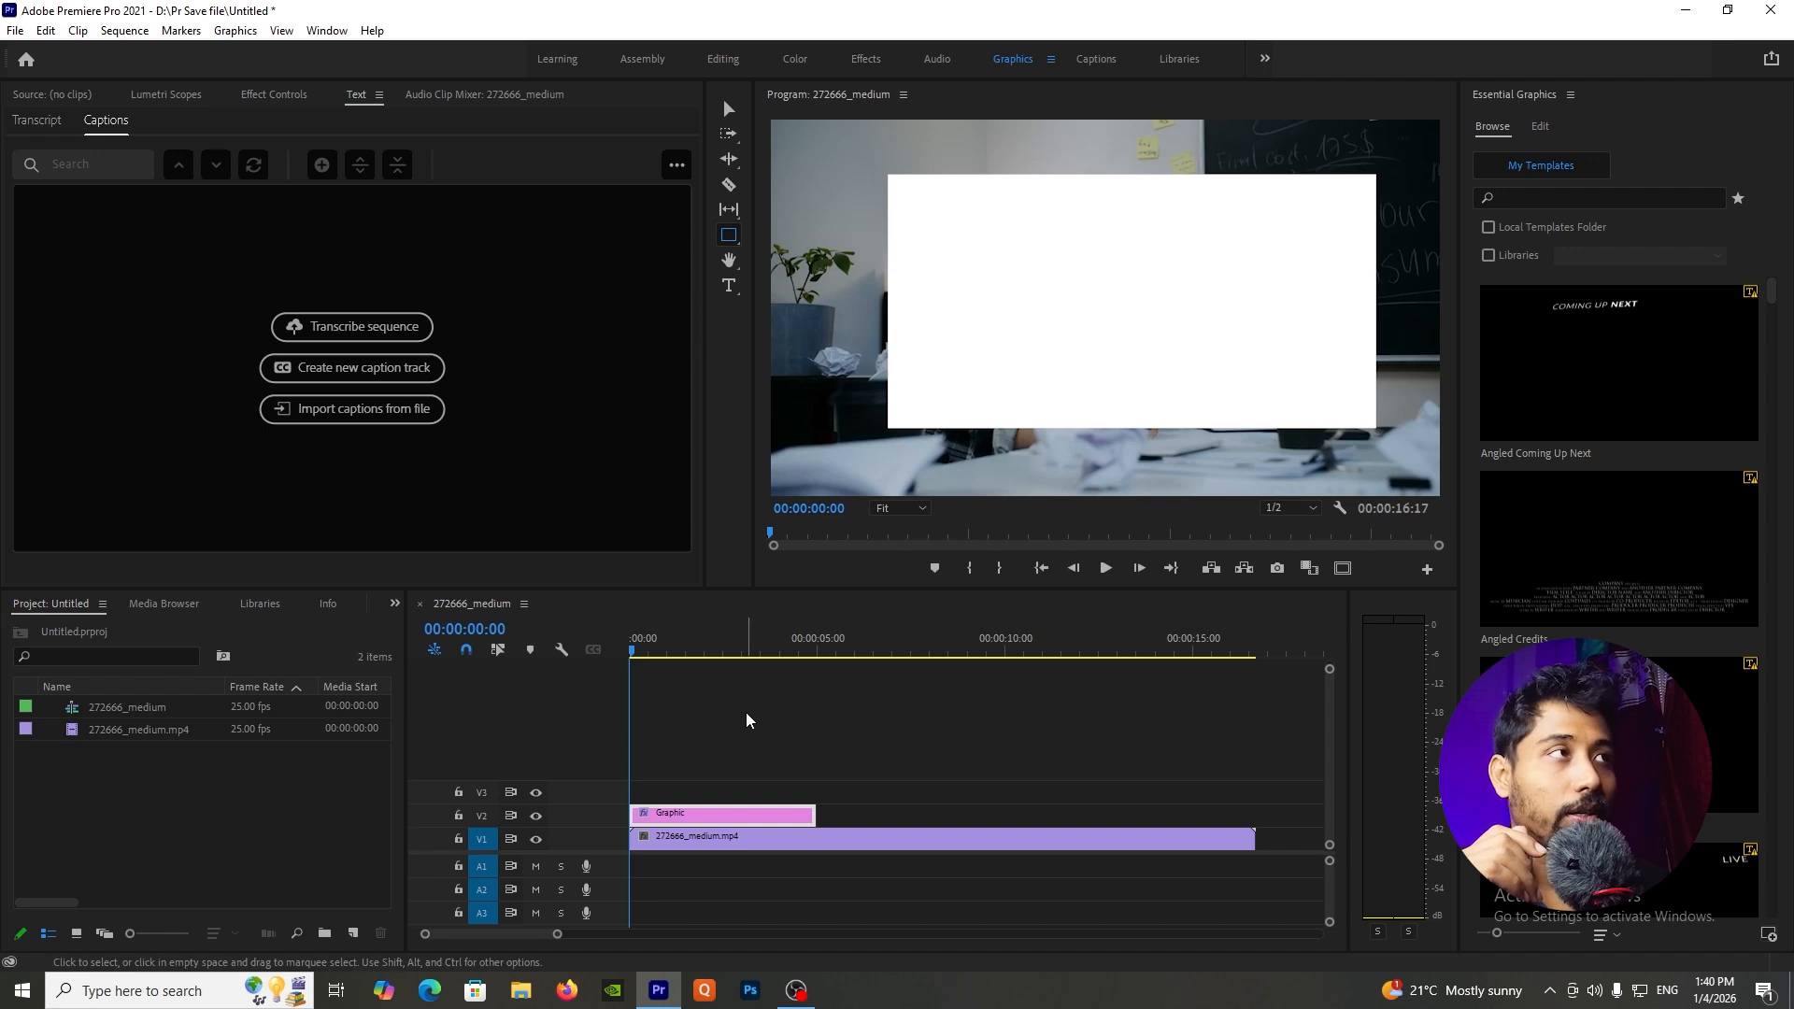
{"action": "left_click", "coordinate": [764, 728]}
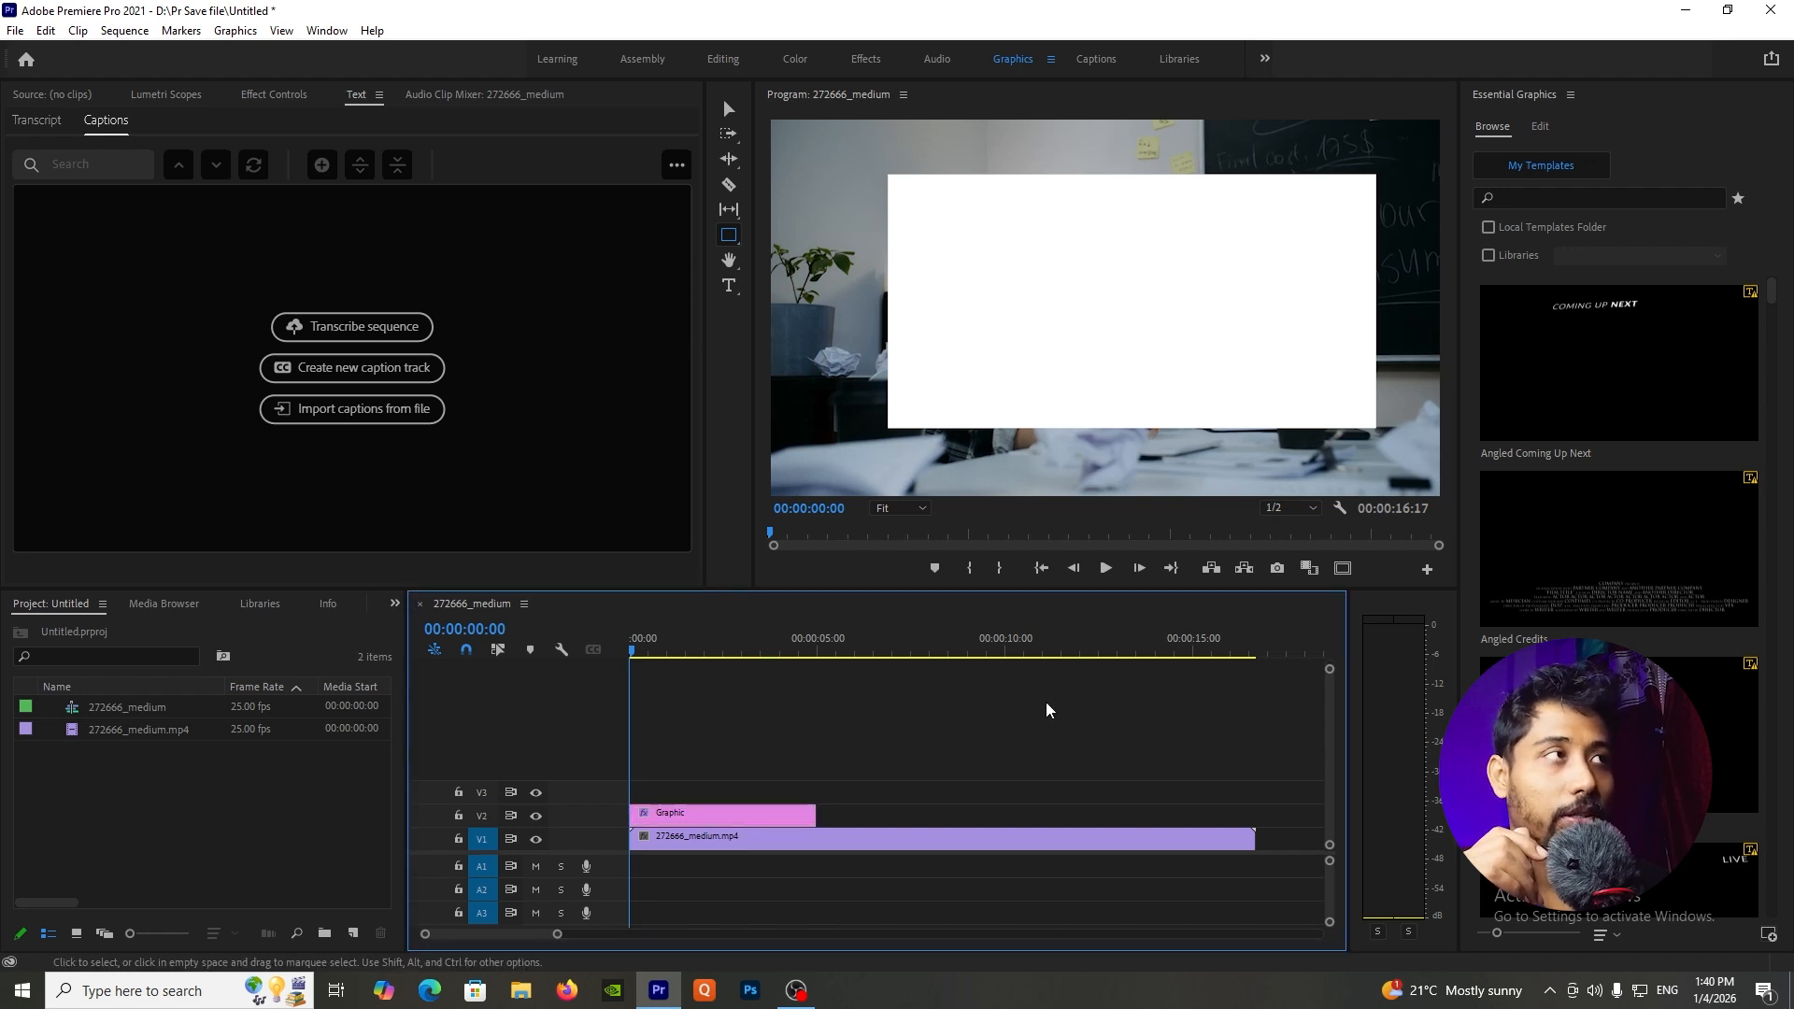
- Centre the rectangle layer Shape 01 vertically and horizontally in the frame
{"action": "left_click", "coordinate": [1544, 129]}
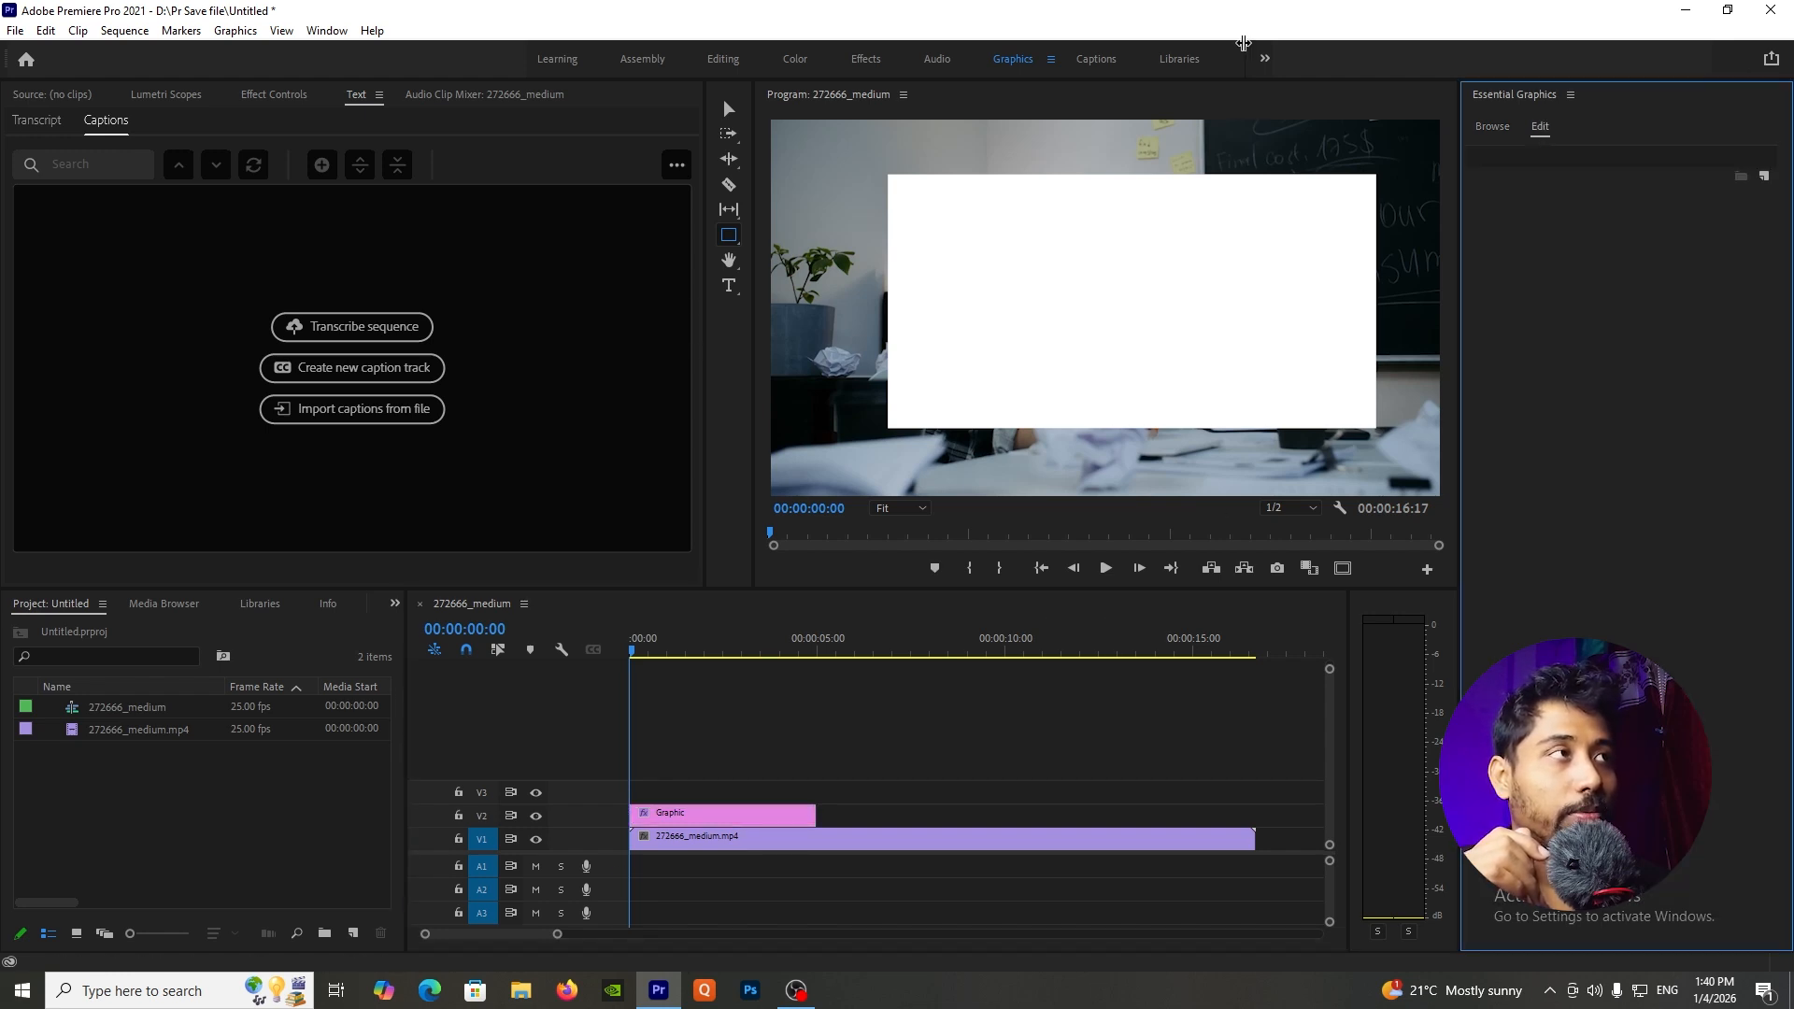
{"action": "left_click", "coordinate": [711, 825]}
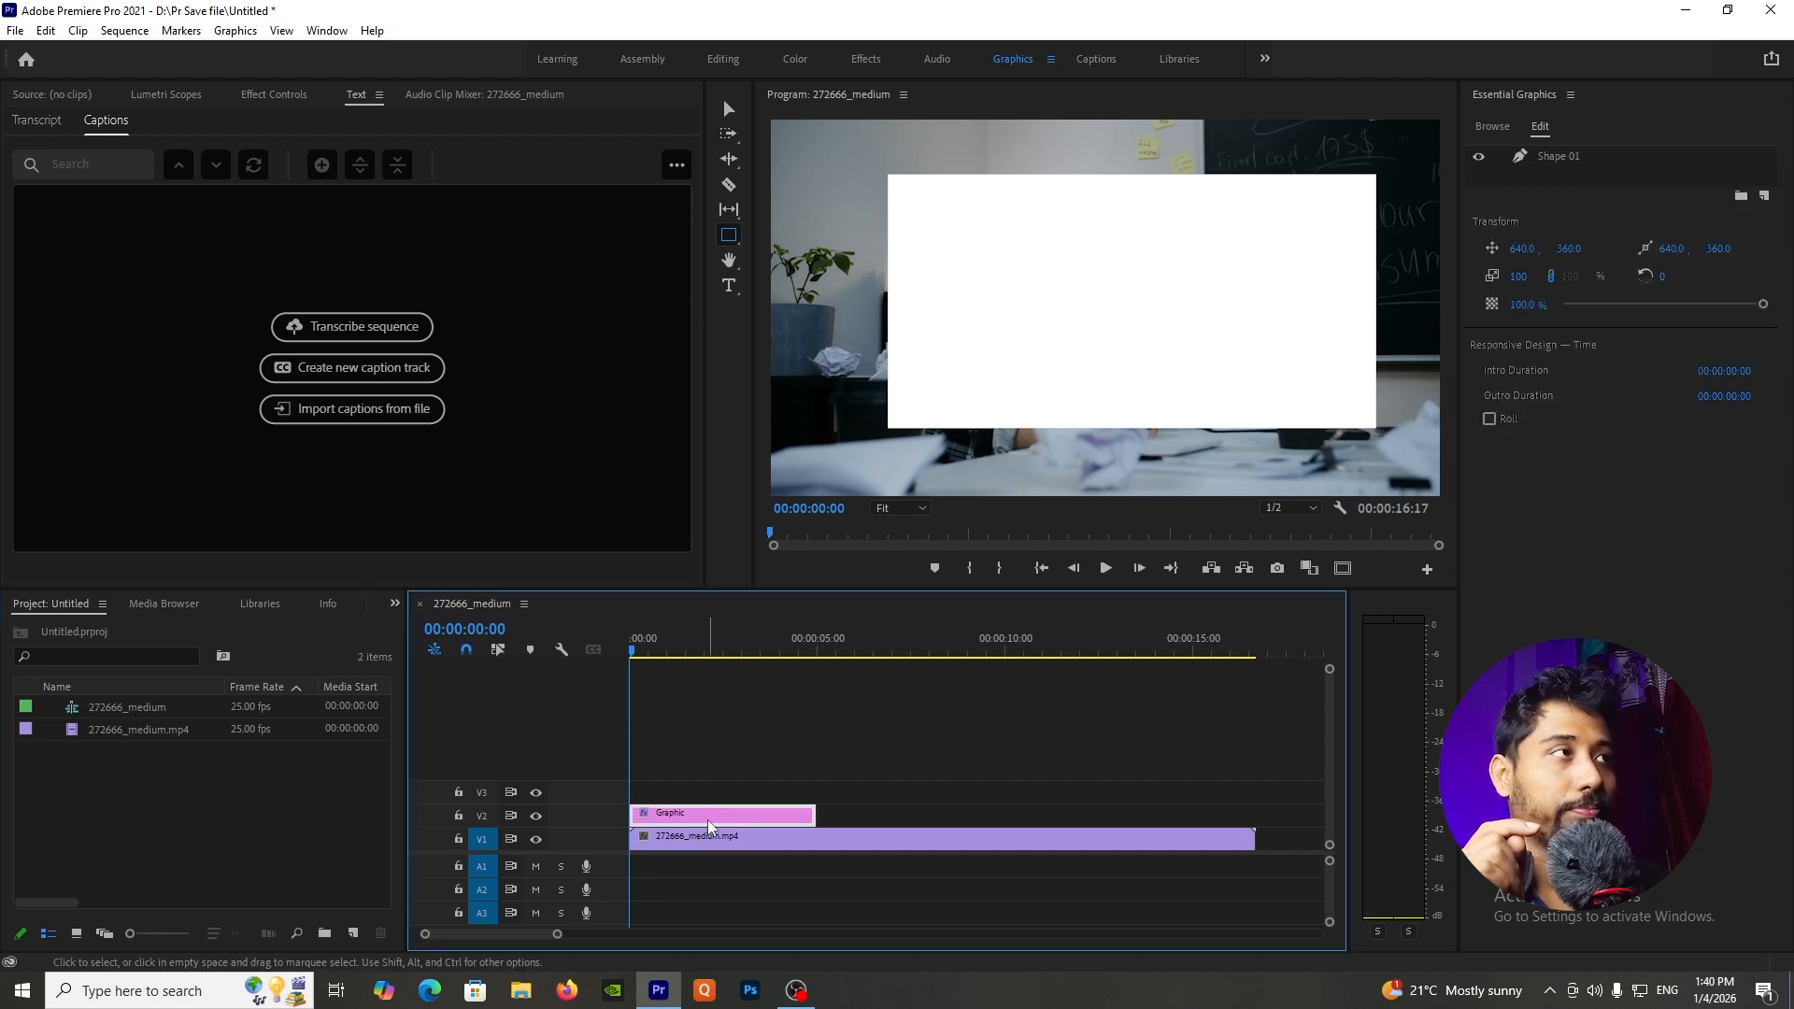
{"action": "left_click", "coordinate": [1553, 161]}
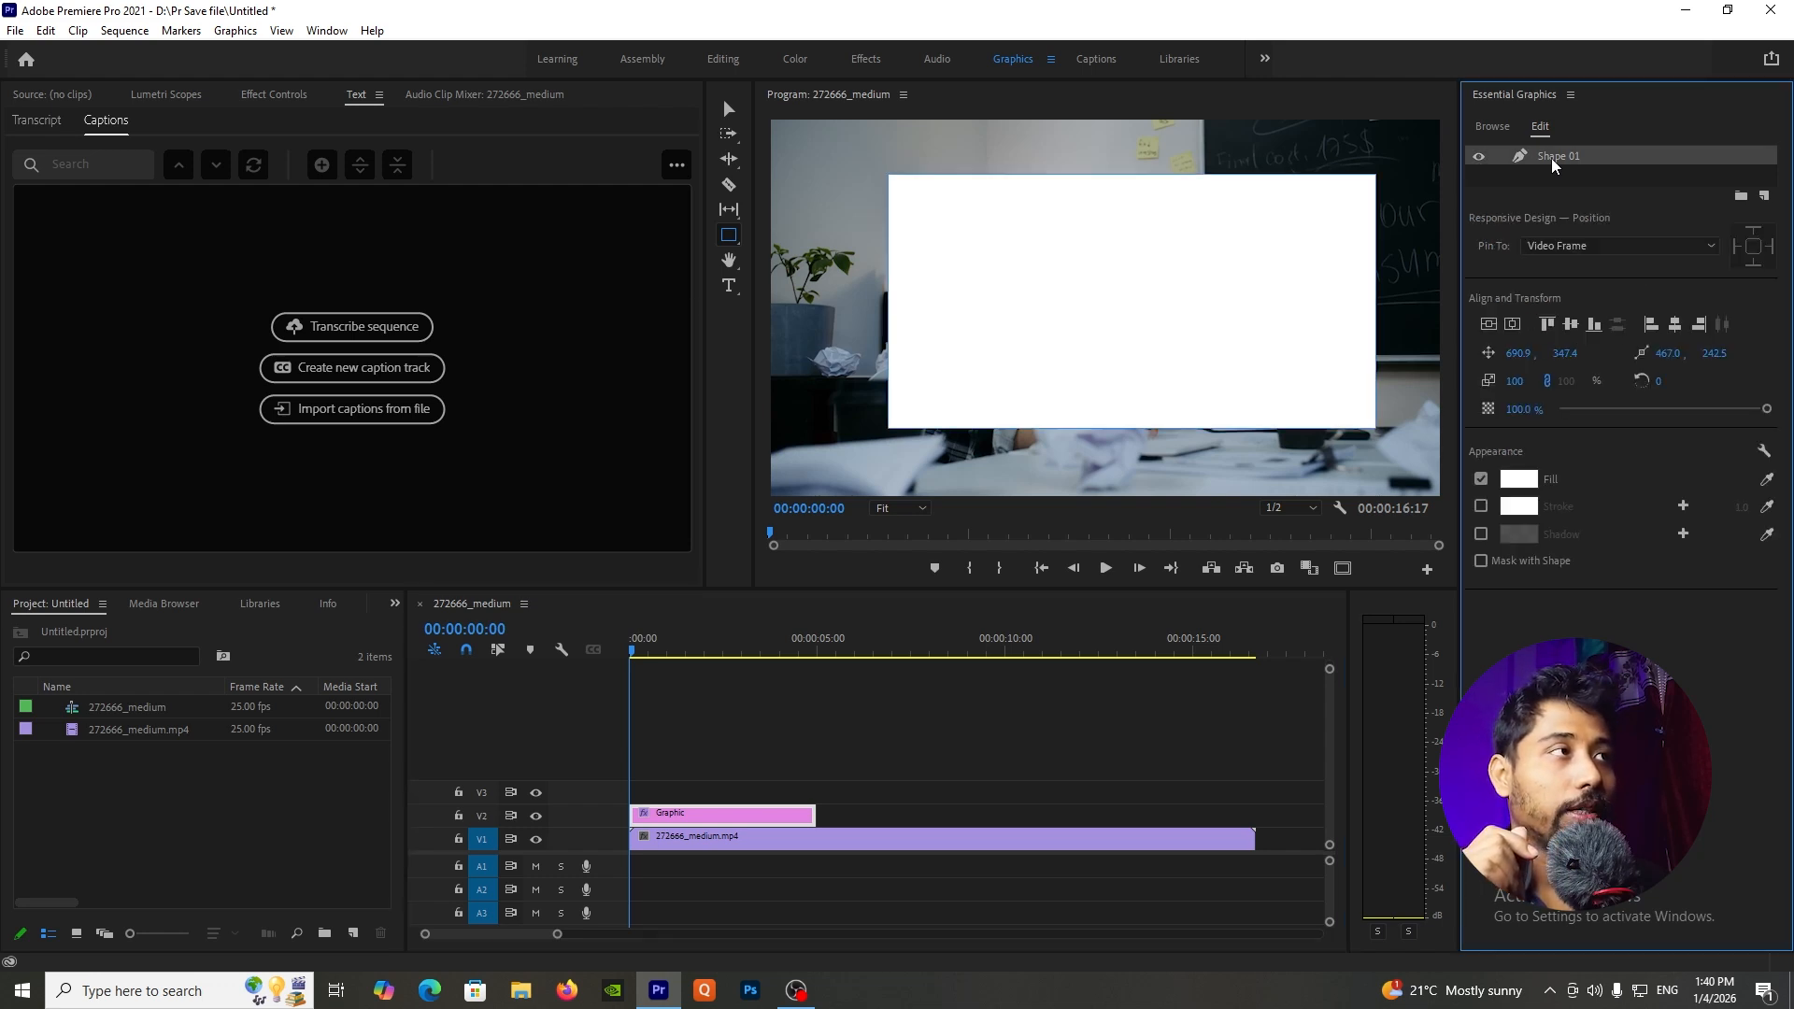
{"action": "left_click", "coordinate": [1574, 330]}
{"action": "left_click", "coordinate": [1676, 326]}
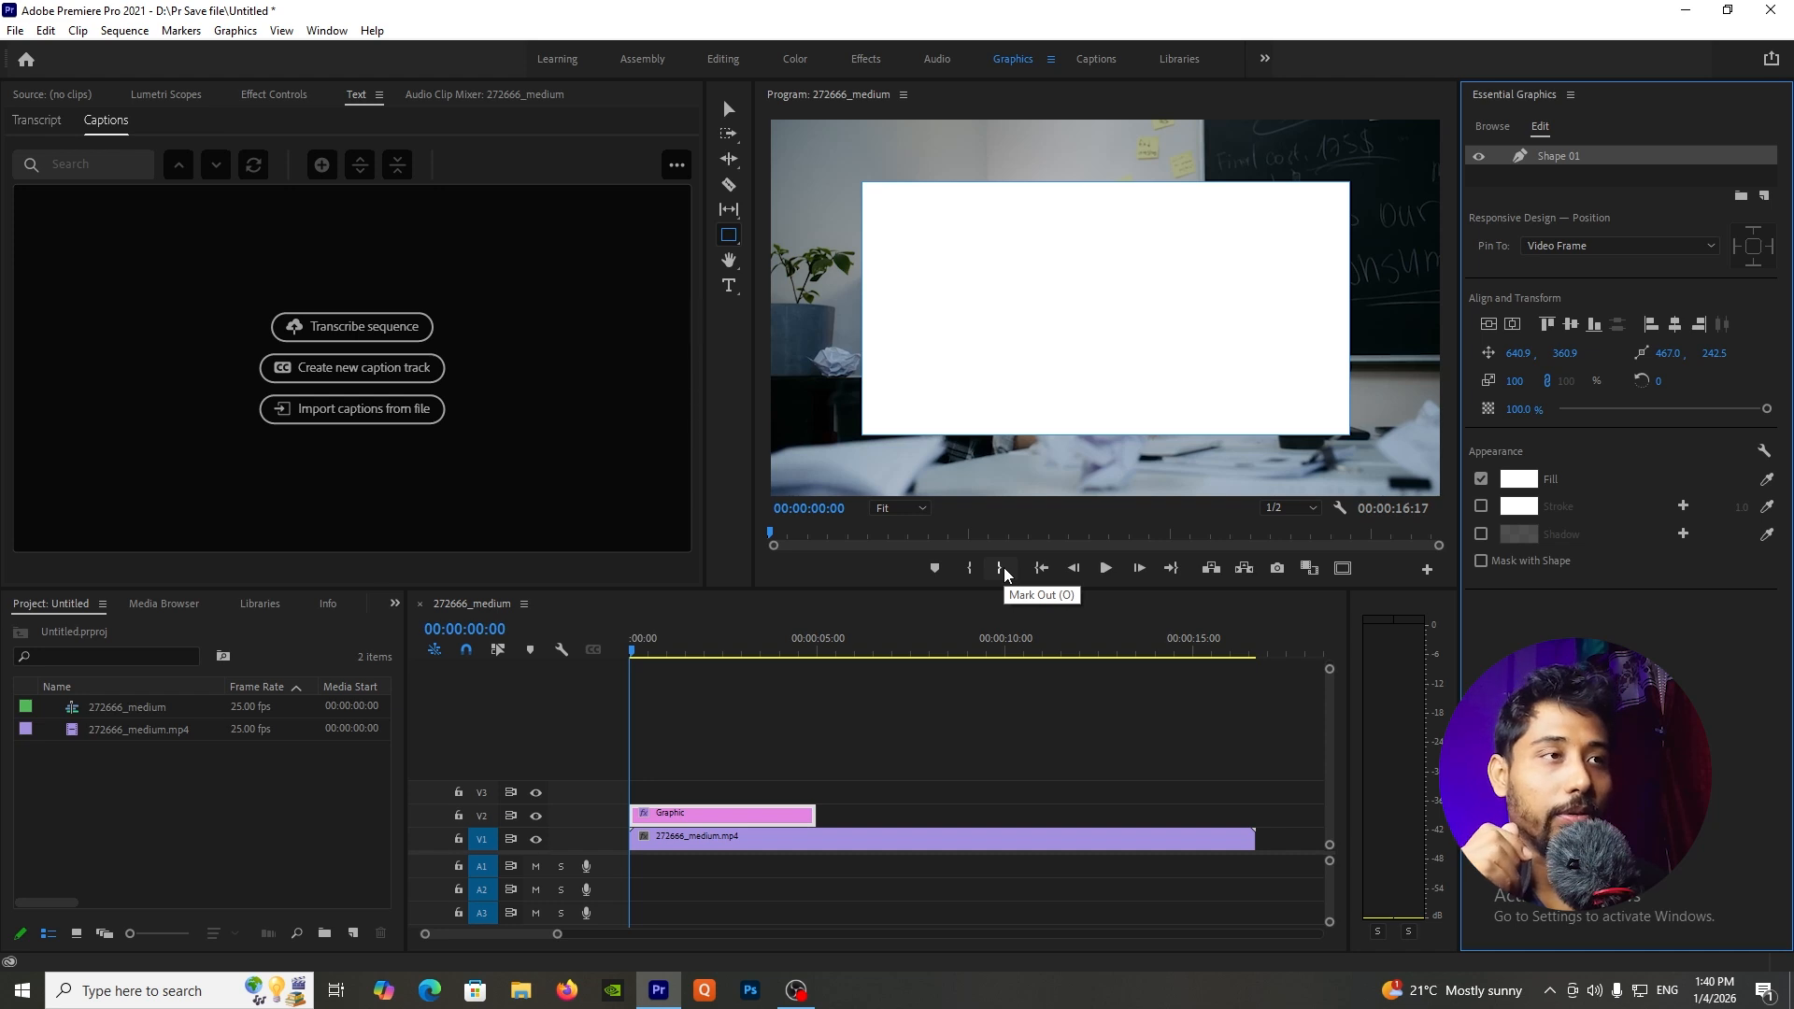
{"action": "left_click", "coordinate": [815, 743]}
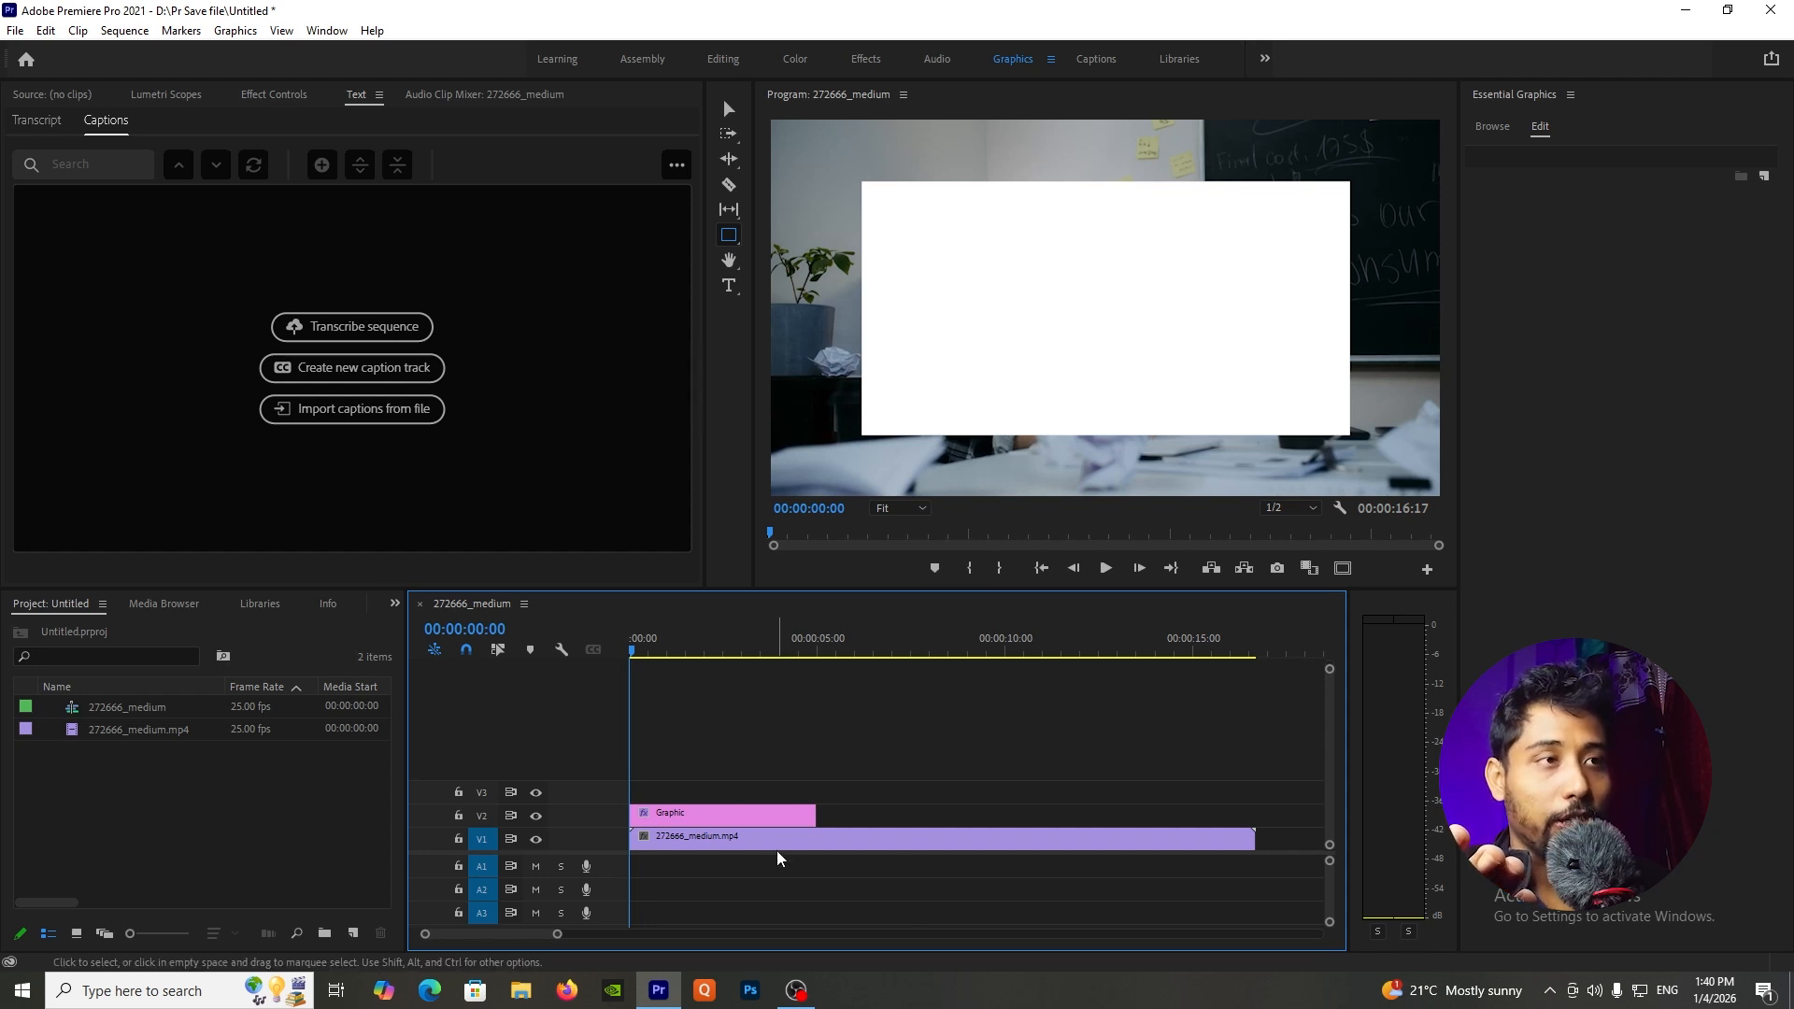
- Return to the Editing workspace and search the effects for "trac"
{"action": "left_click", "coordinate": [722, 58]}
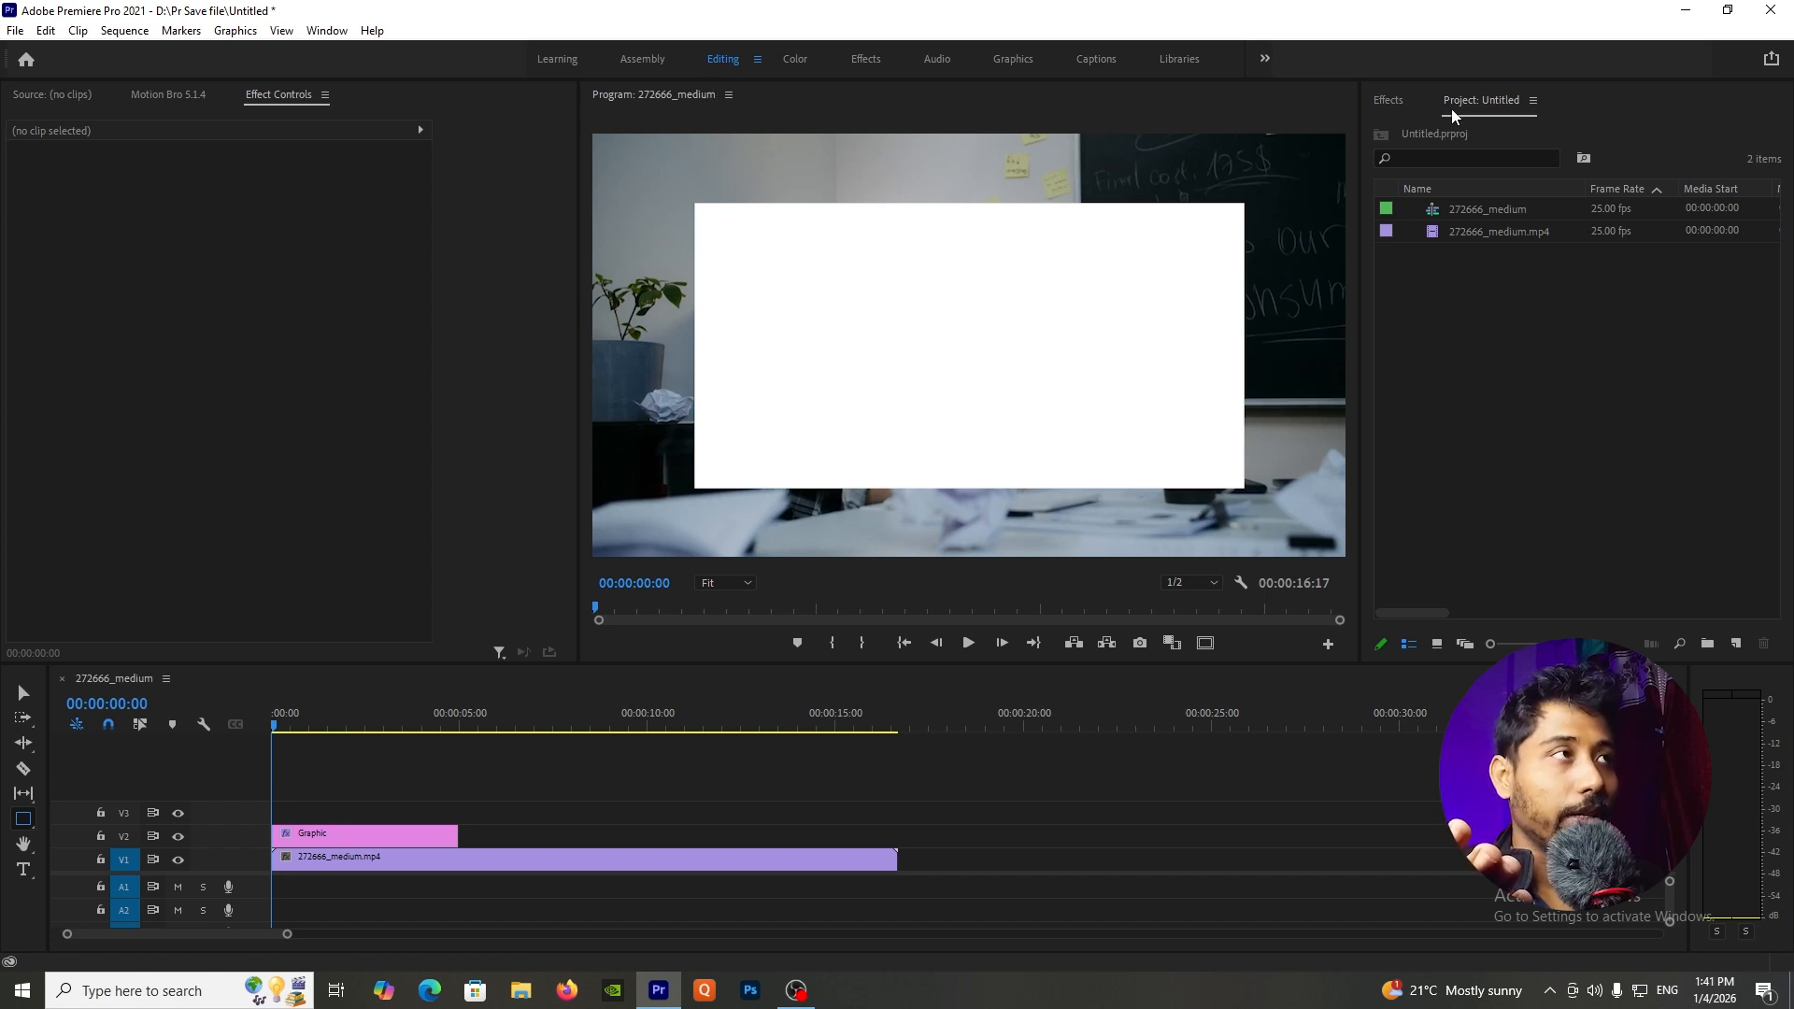
{"action": "left_click", "coordinate": [1389, 100]}
{"action": "left_click", "coordinate": [1435, 130]}
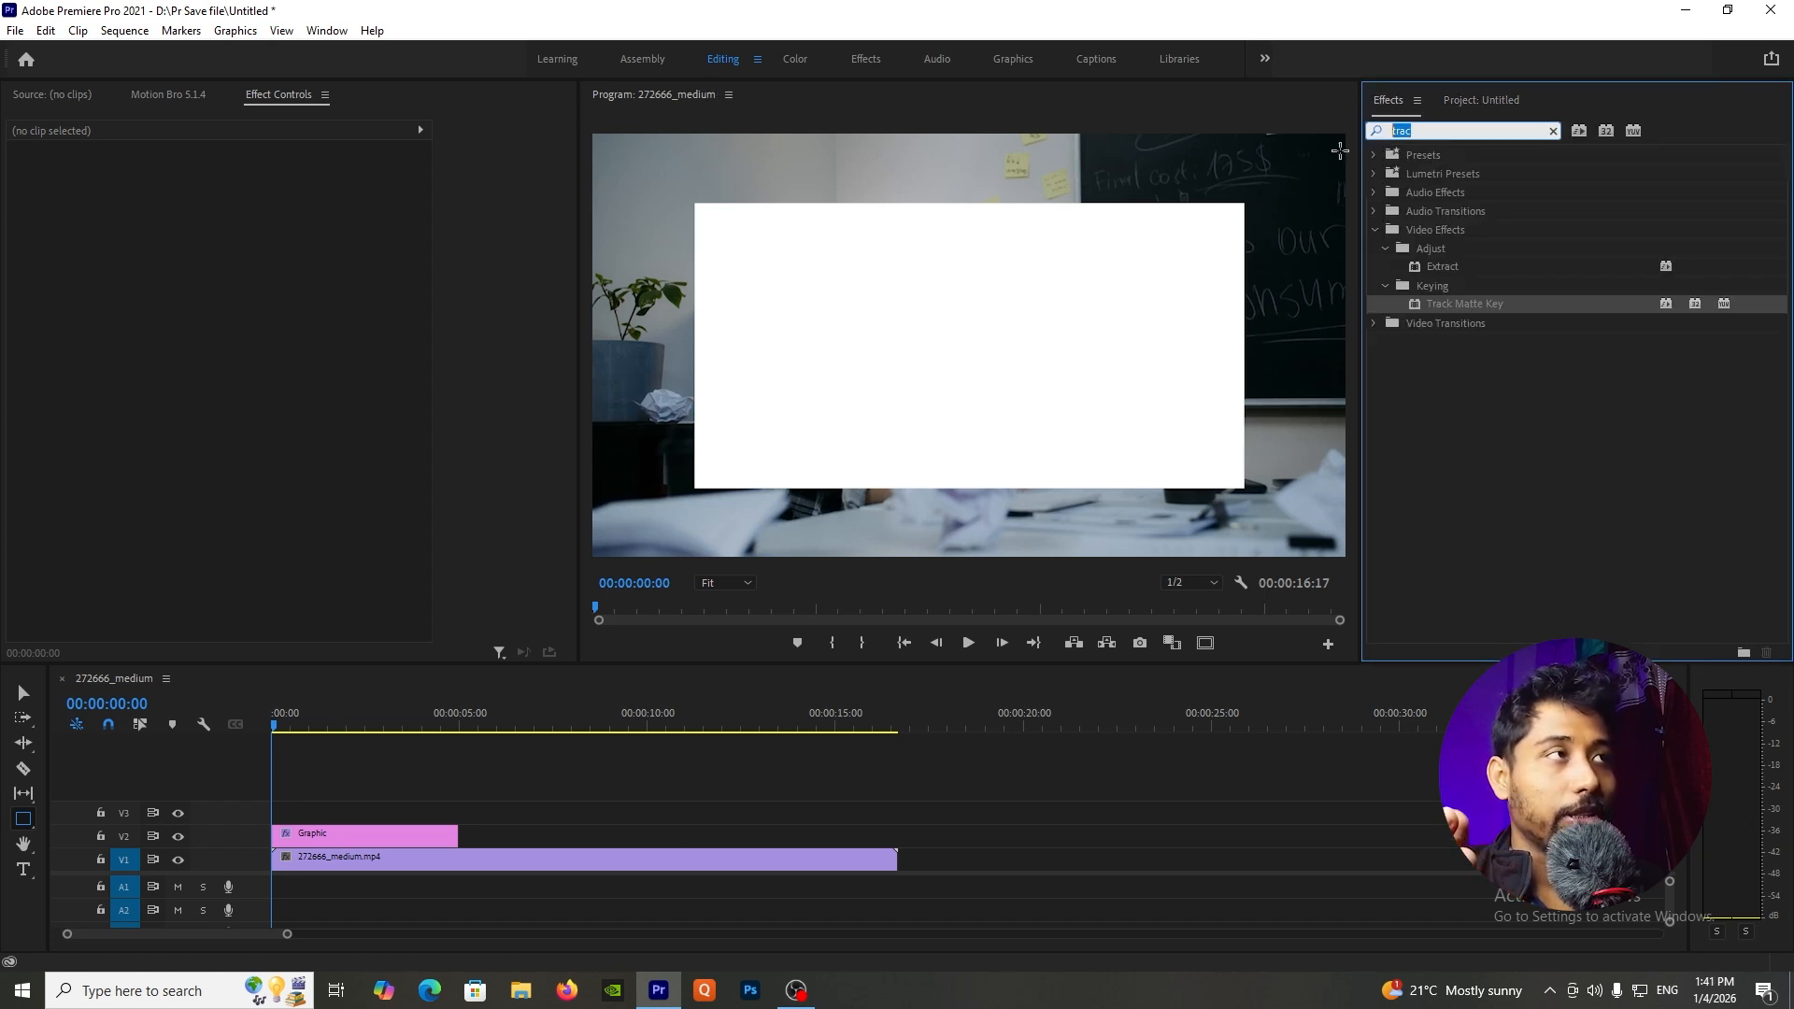
{"action": "type", "text": "tr"}
{"action": "key", "text": "Escape"}
{"action": "type", "text": "c"}
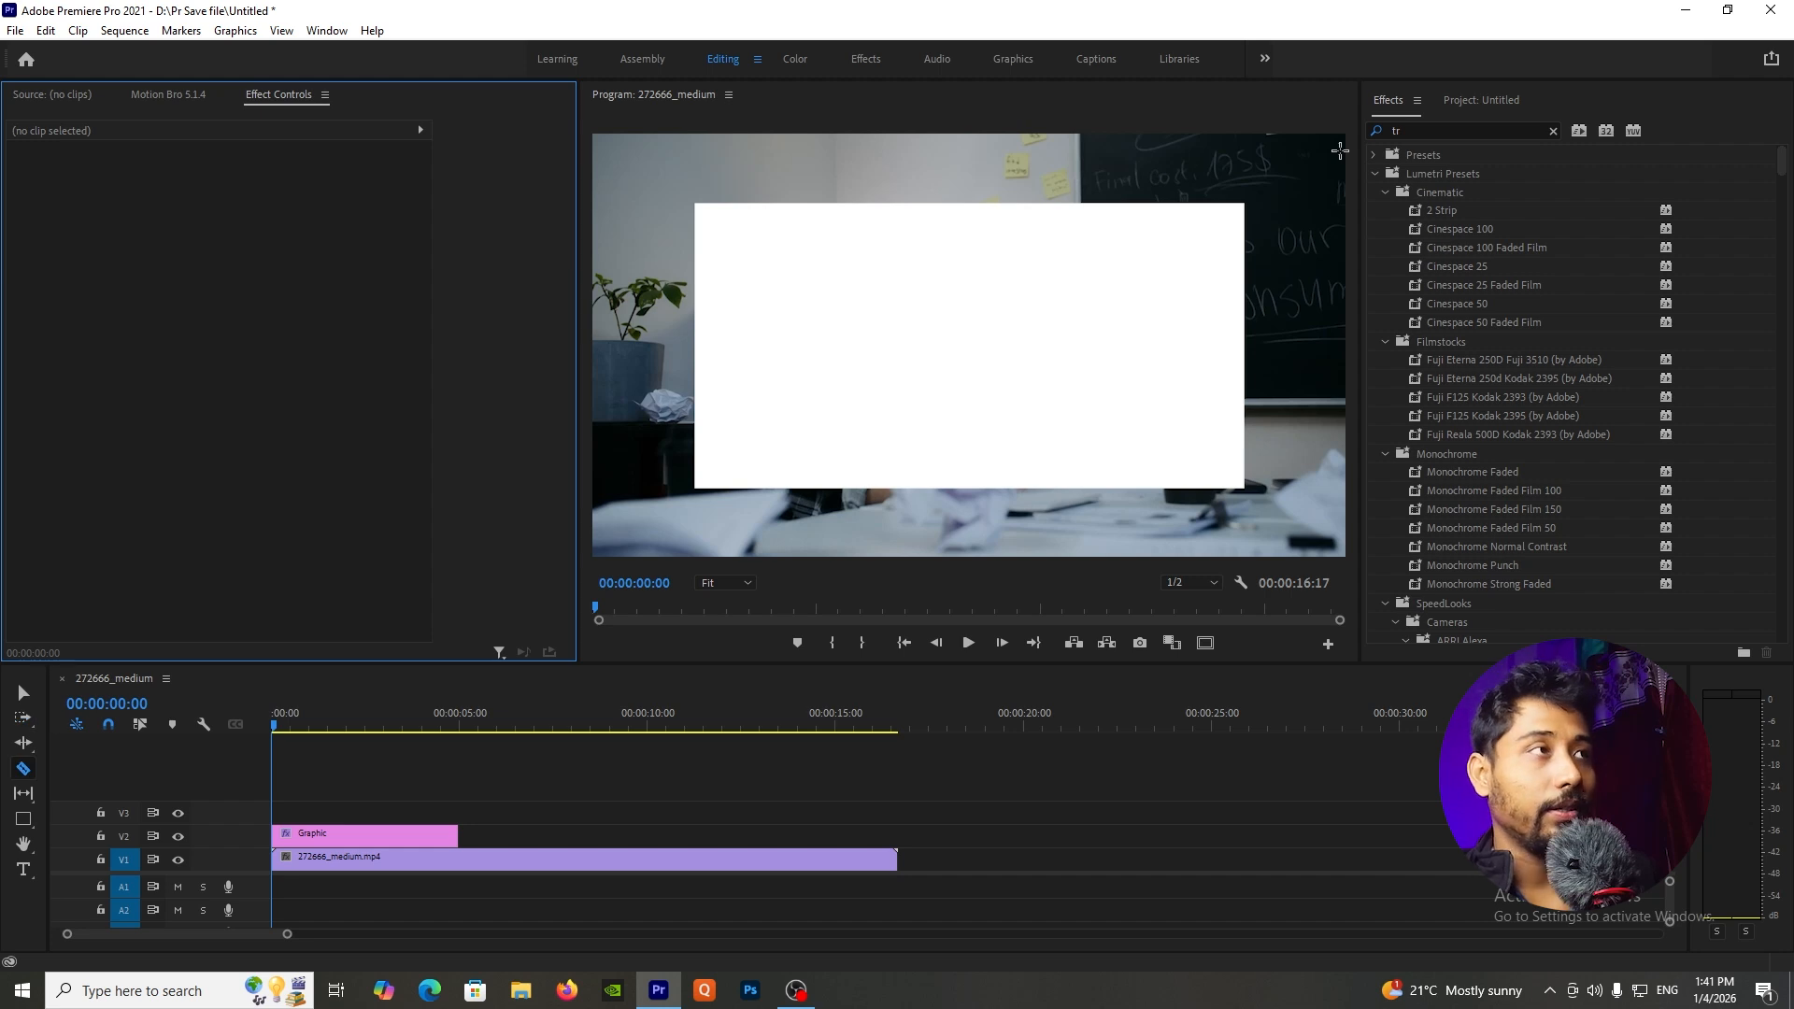
{"action": "type", "text": "ac"}
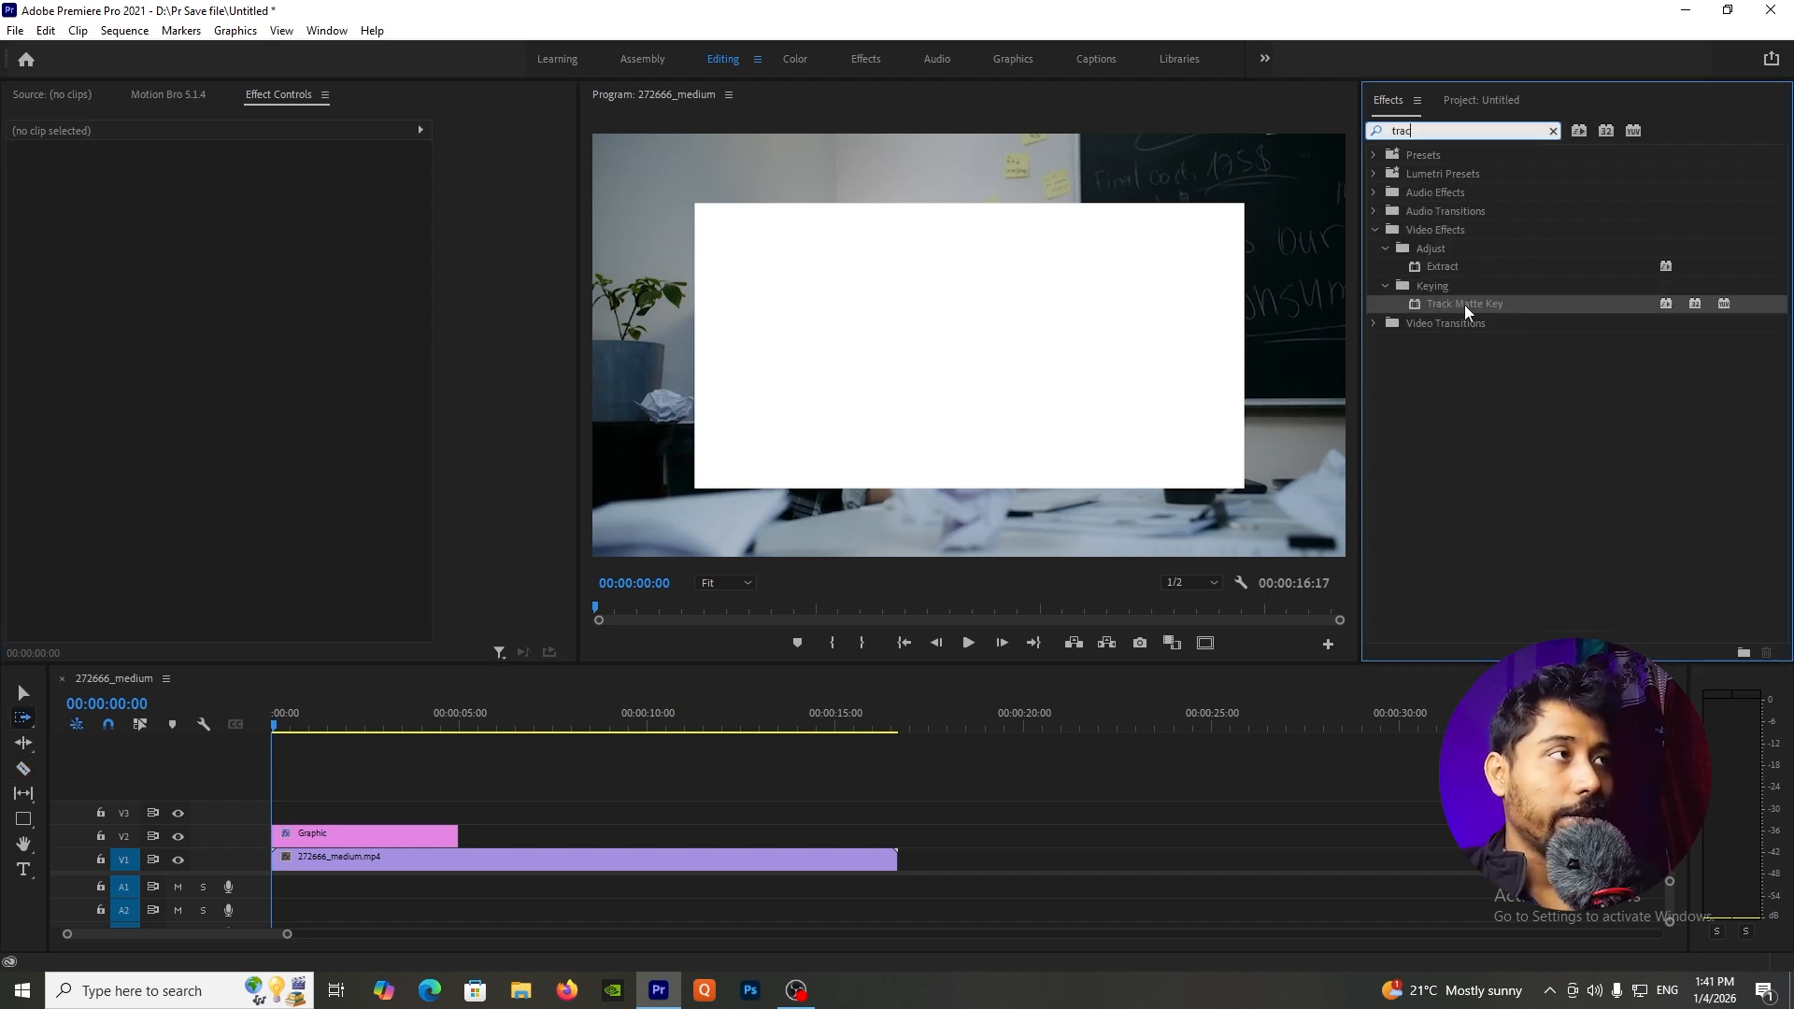
- Apply the Track Matte Key effect to the 272666_medium.mp4 clip on V1, return to the Selection tool and deselect the clip
{"action": "left_click_drag", "start_coordinate": [1464, 307], "coordinate": [479, 862]}
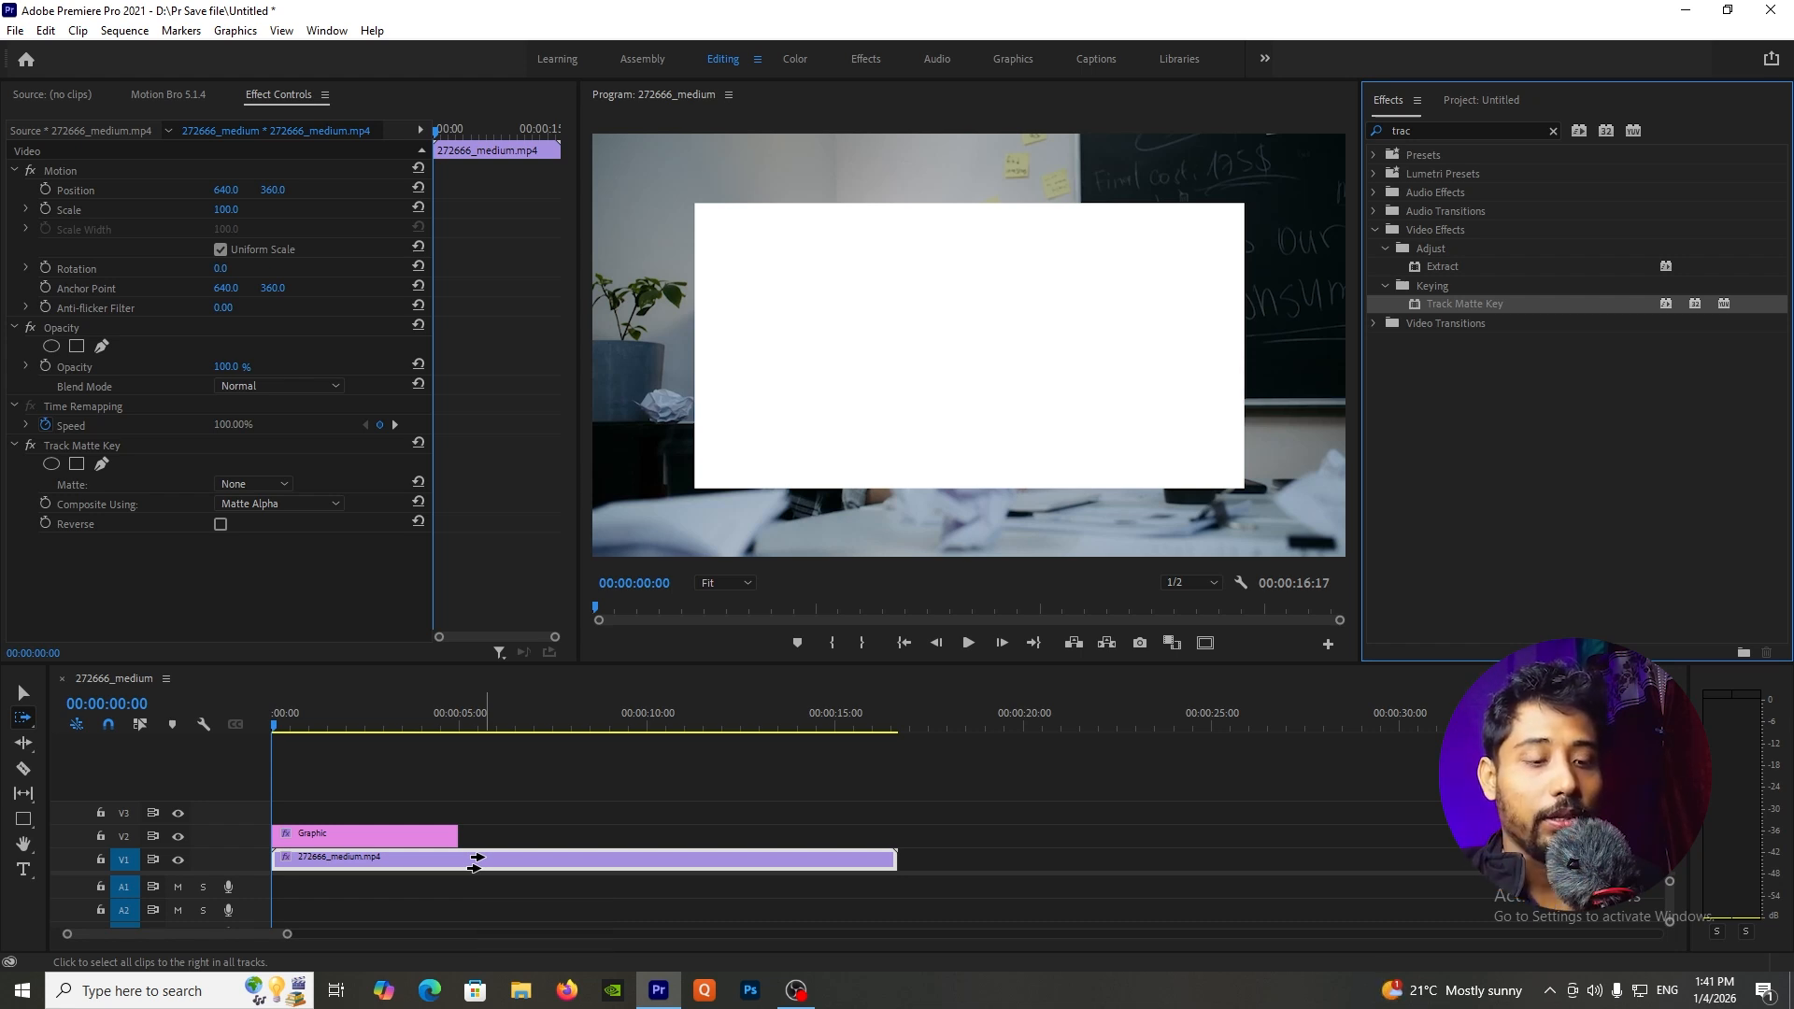
{"action": "key", "text": "v"}
{"action": "left_click", "coordinate": [497, 812]}
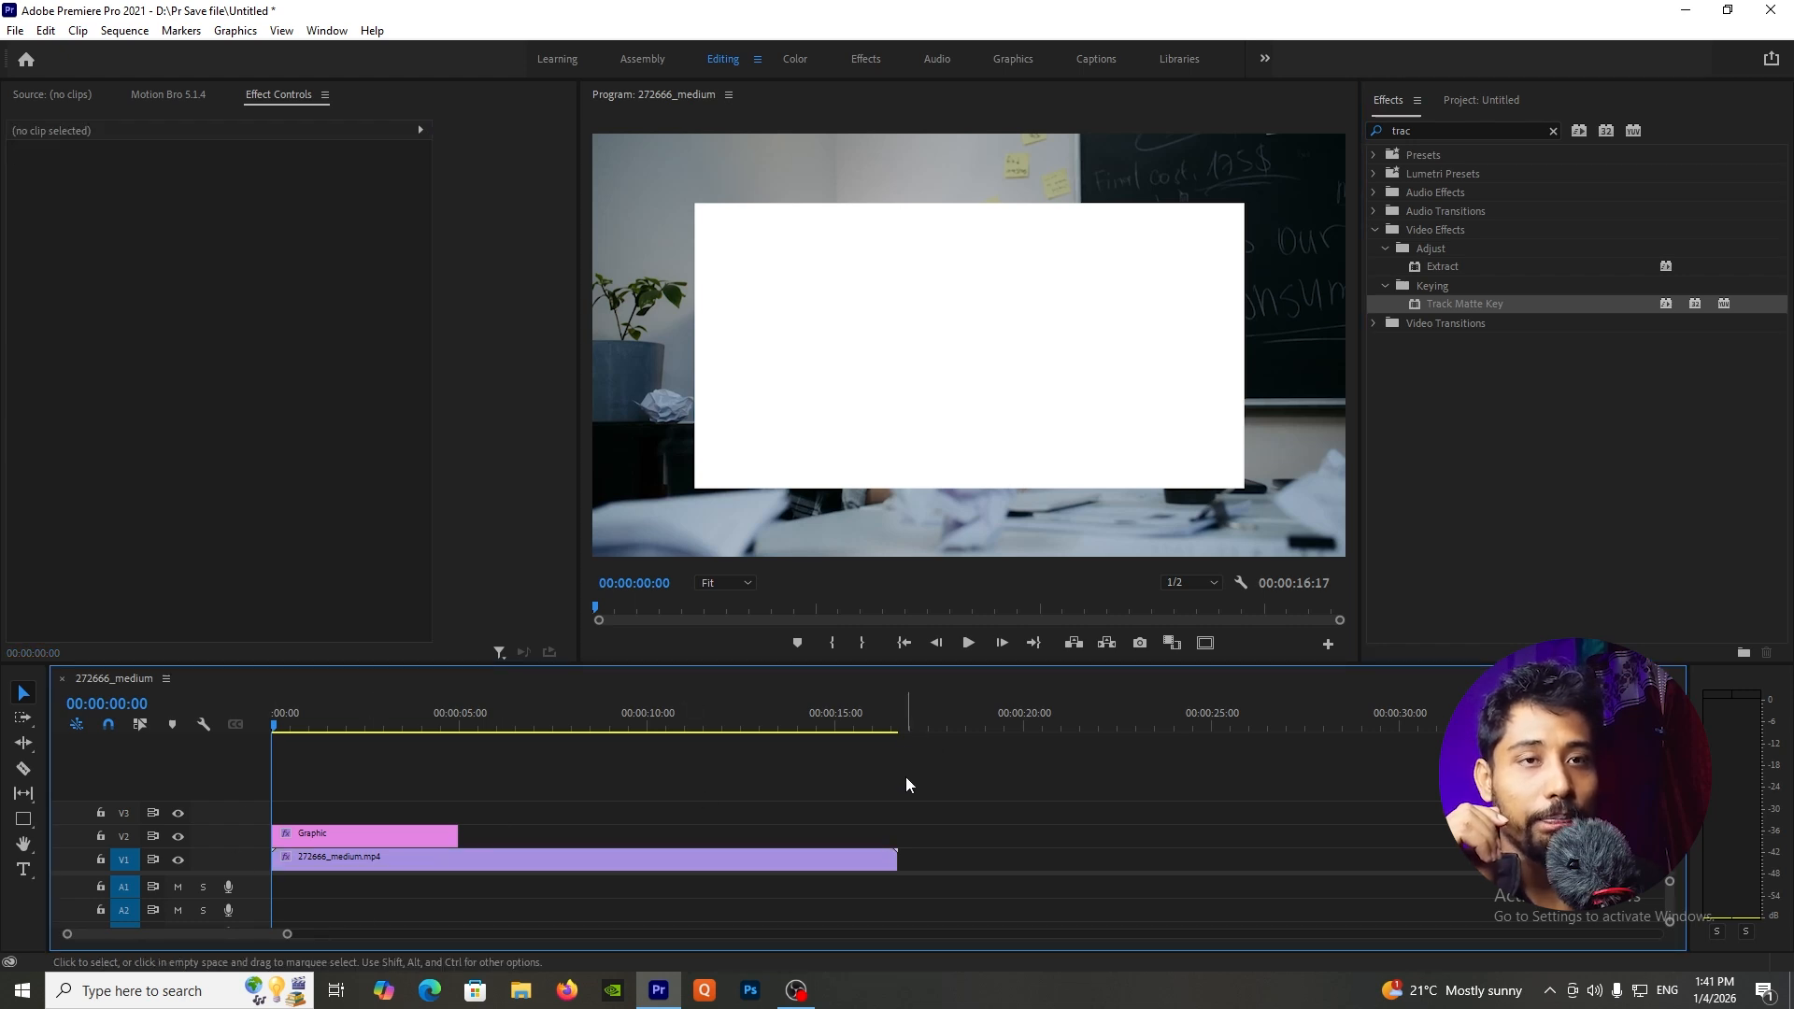
{"action": "left_click", "coordinate": [469, 869]}
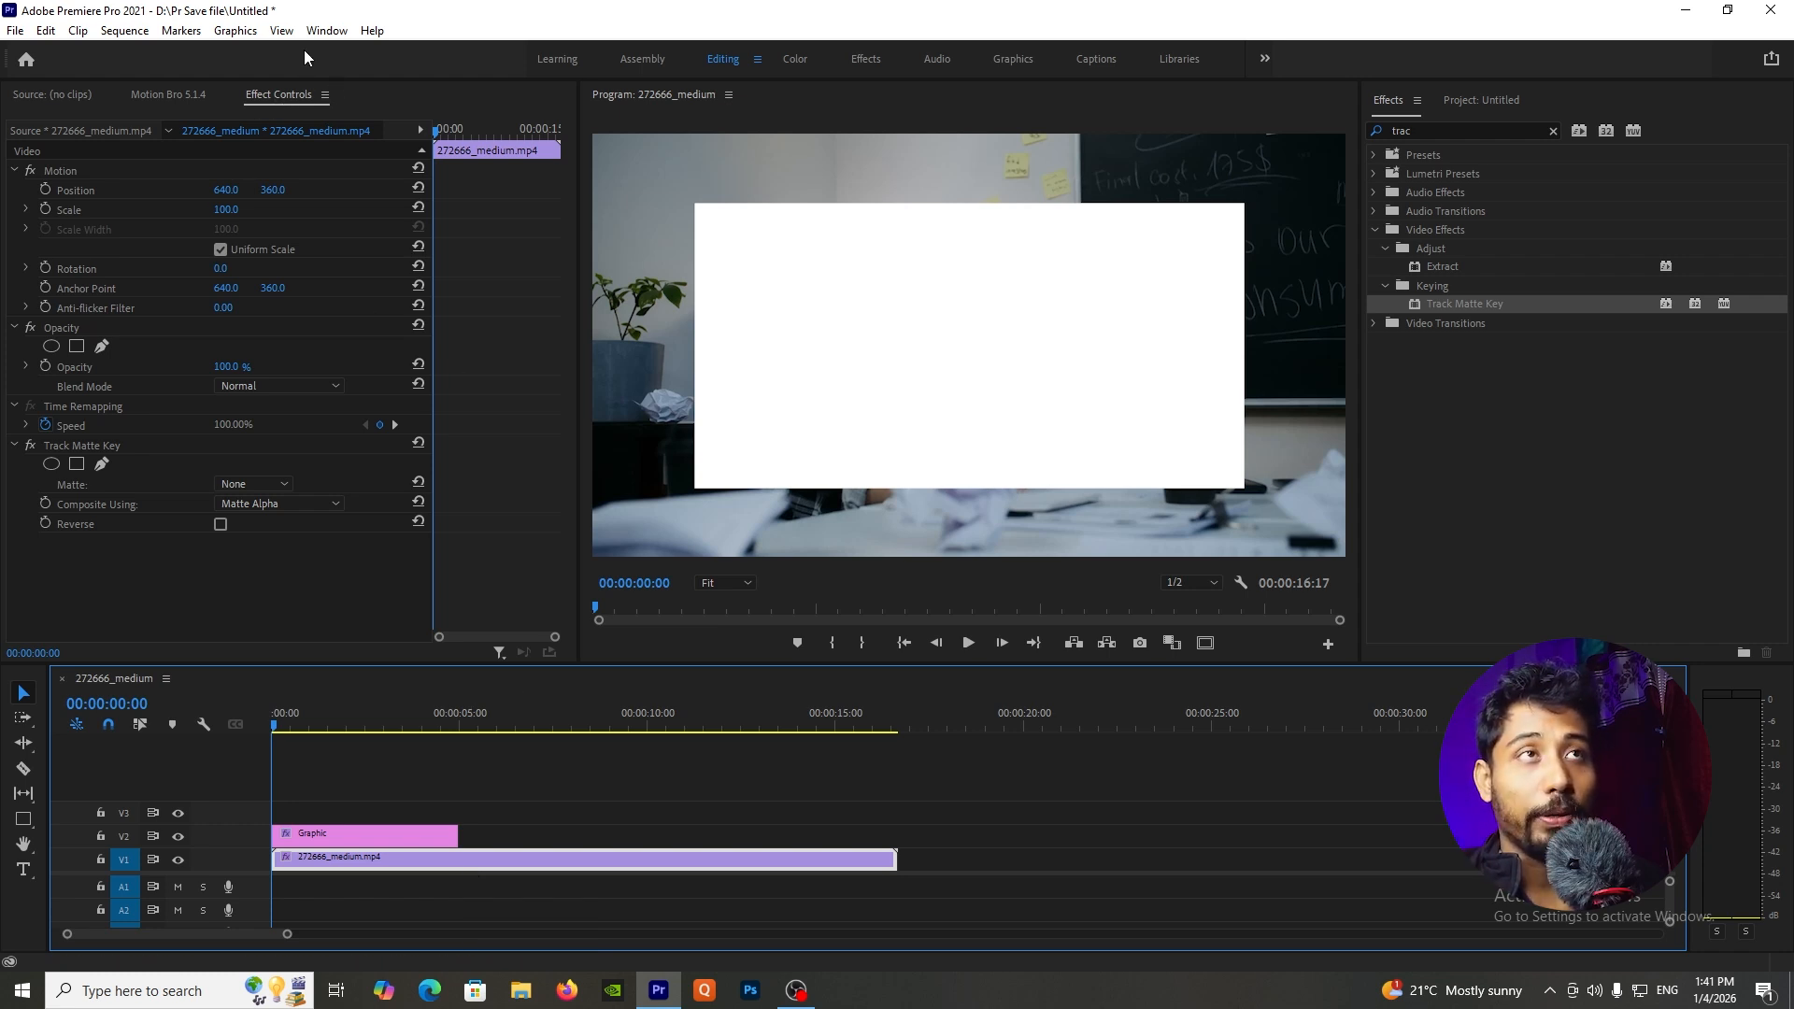
{"action": "left_click", "coordinate": [329, 27]}
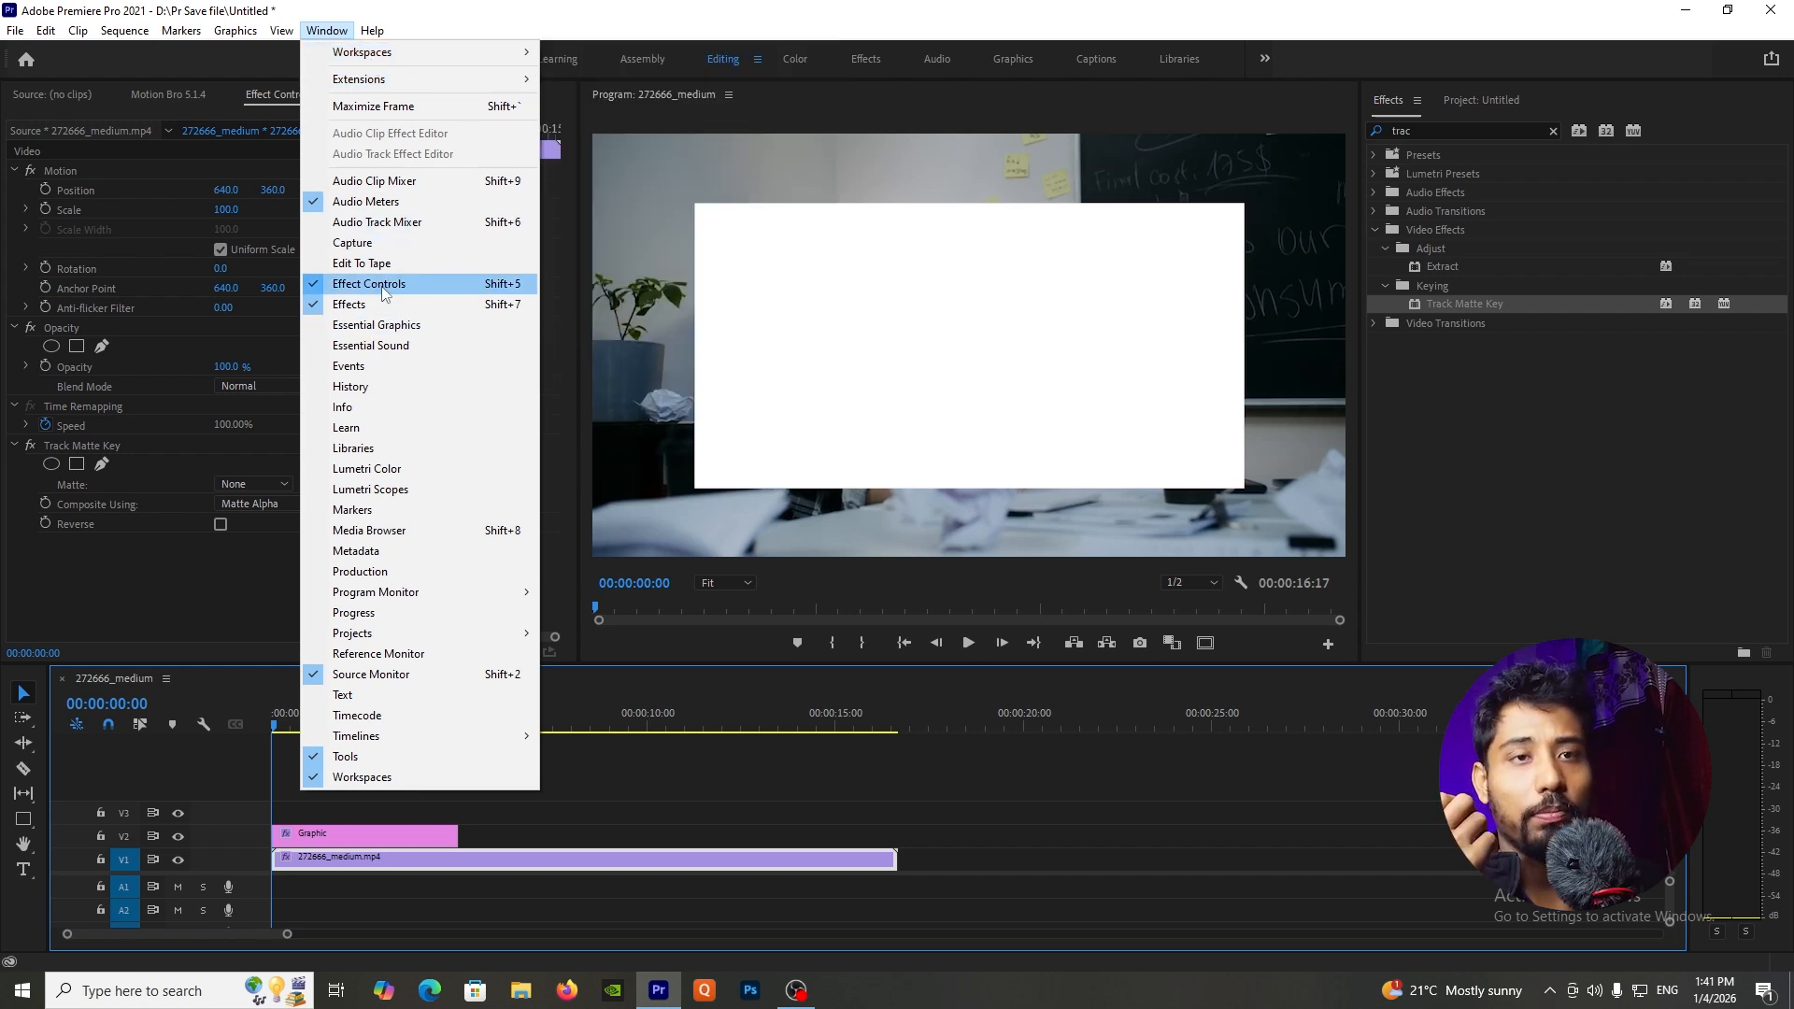
{"action": "left_click", "coordinate": [734, 813]}
{"action": "left_click", "coordinate": [736, 813]}
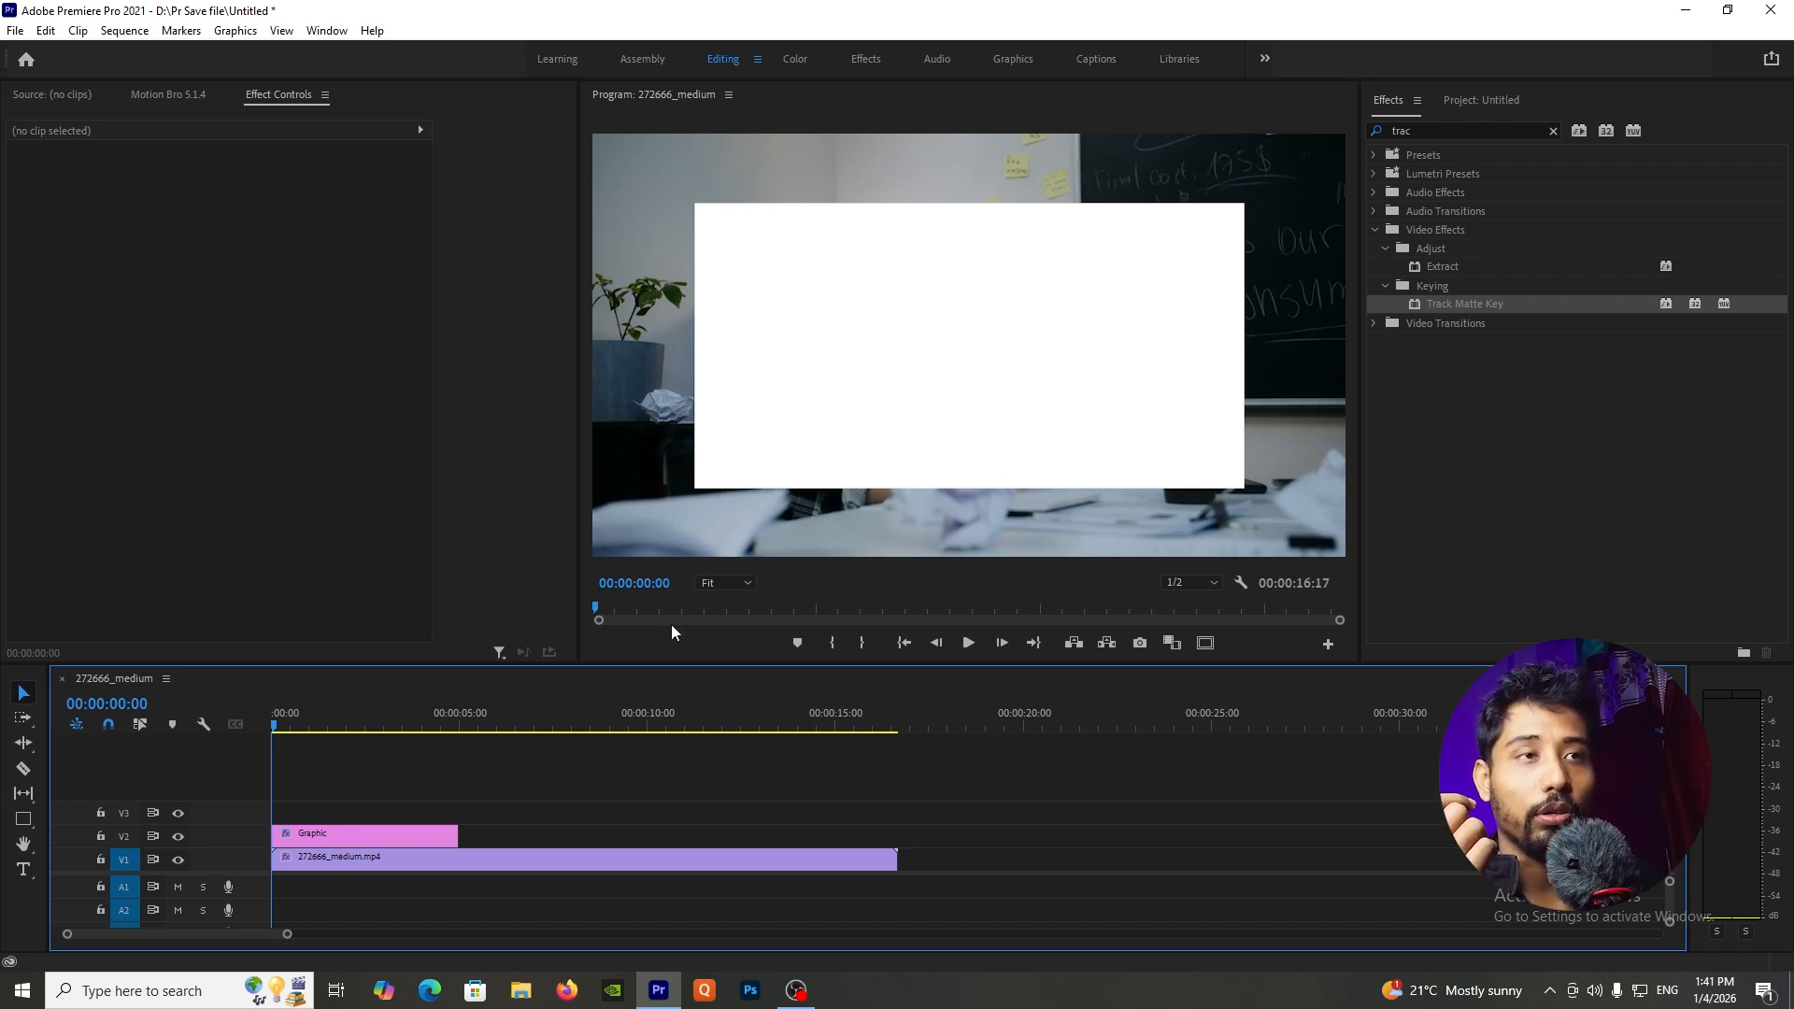
- Set the Track Matte Key matte of the 272666_medium.mp4 clip to Video 2 and play back the masked footage
{"action": "left_click", "coordinate": [348, 857]}
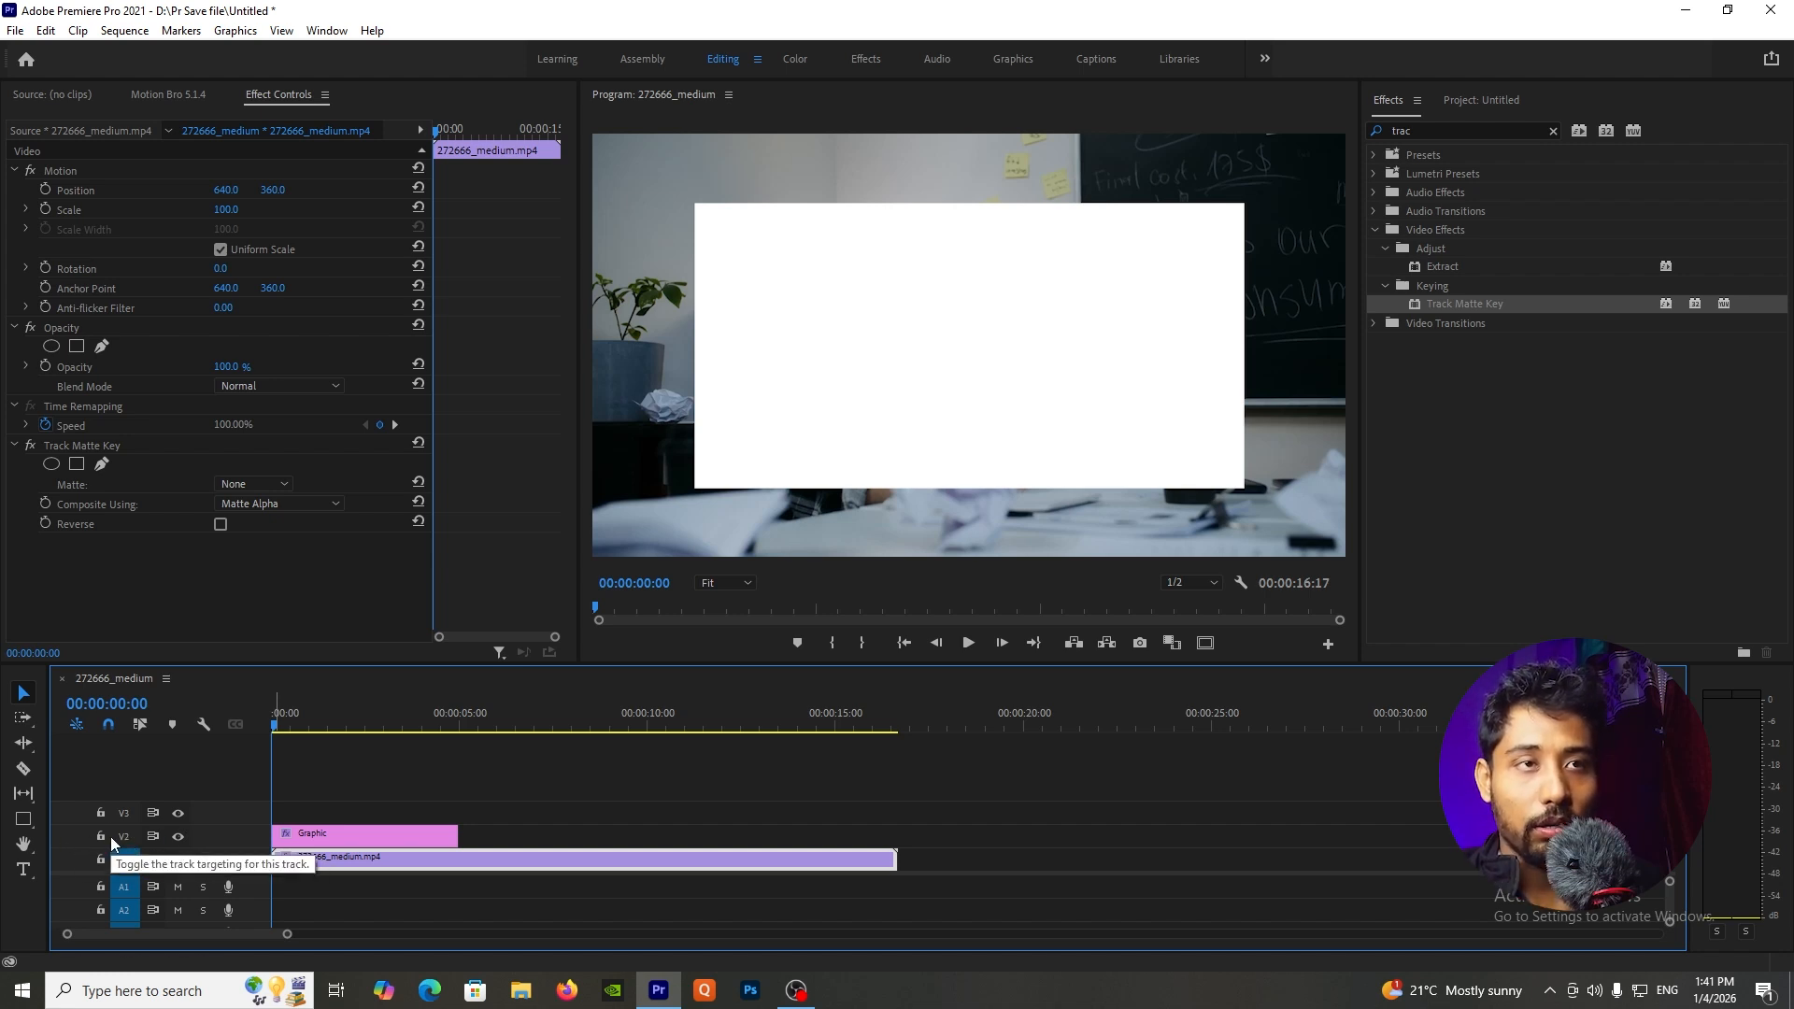
{"action": "left_click", "coordinate": [275, 484]}
{"action": "left_click", "coordinate": [271, 547]}
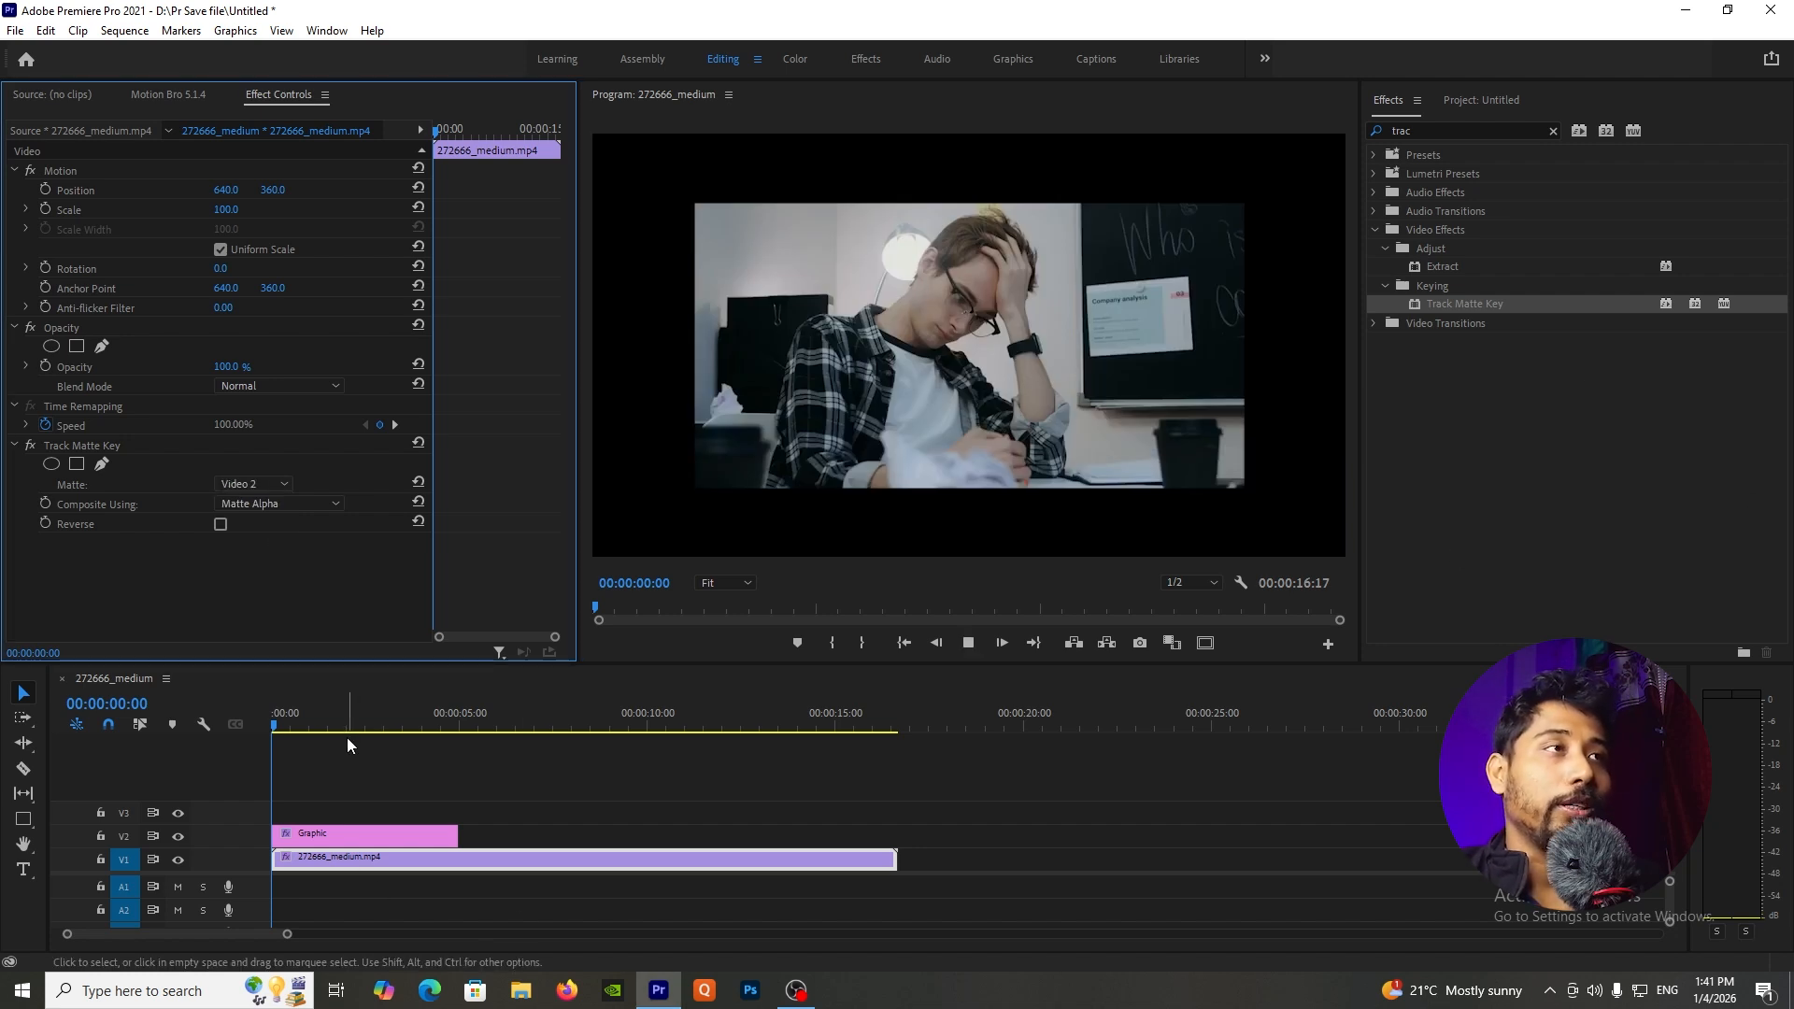
{"action": "key", "text": "space"}
{"action": "key", "text": "space"}
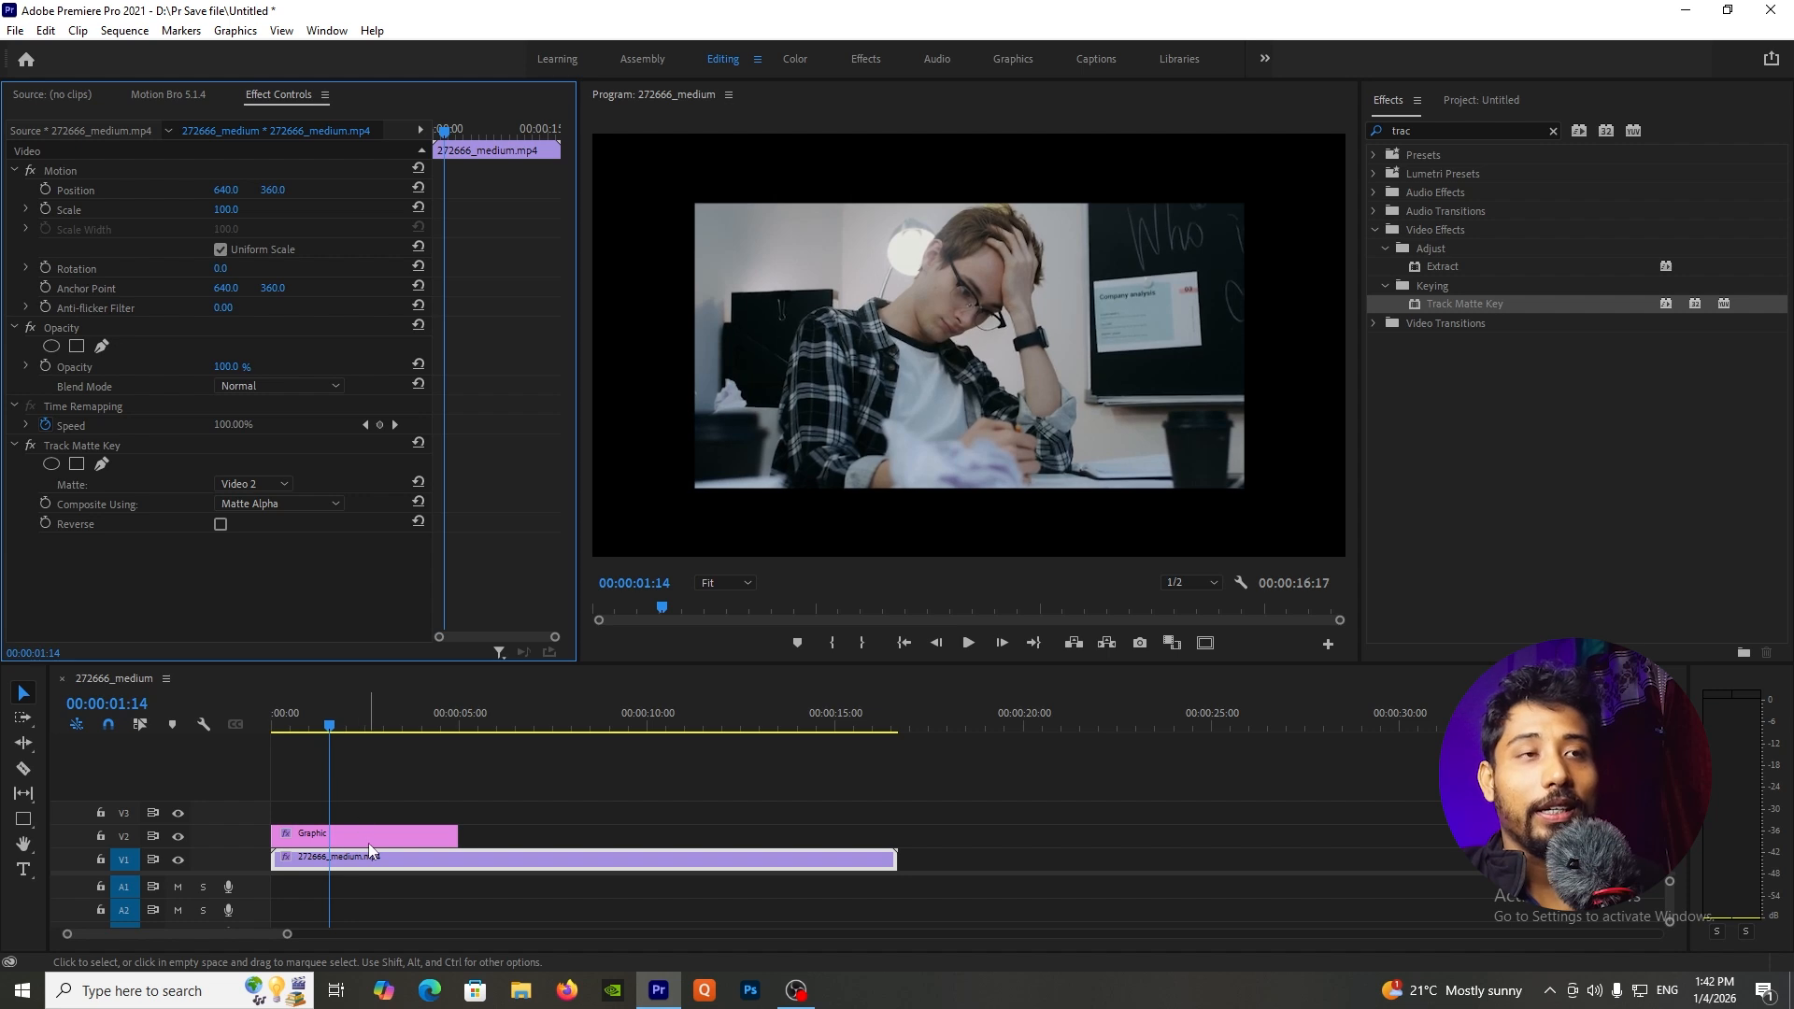
- Draw a white circle over the seated man with the Ellipse tool at 00:00:05:22 and scrub through its new graphic clip
{"action": "left_click", "coordinate": [369, 842]}
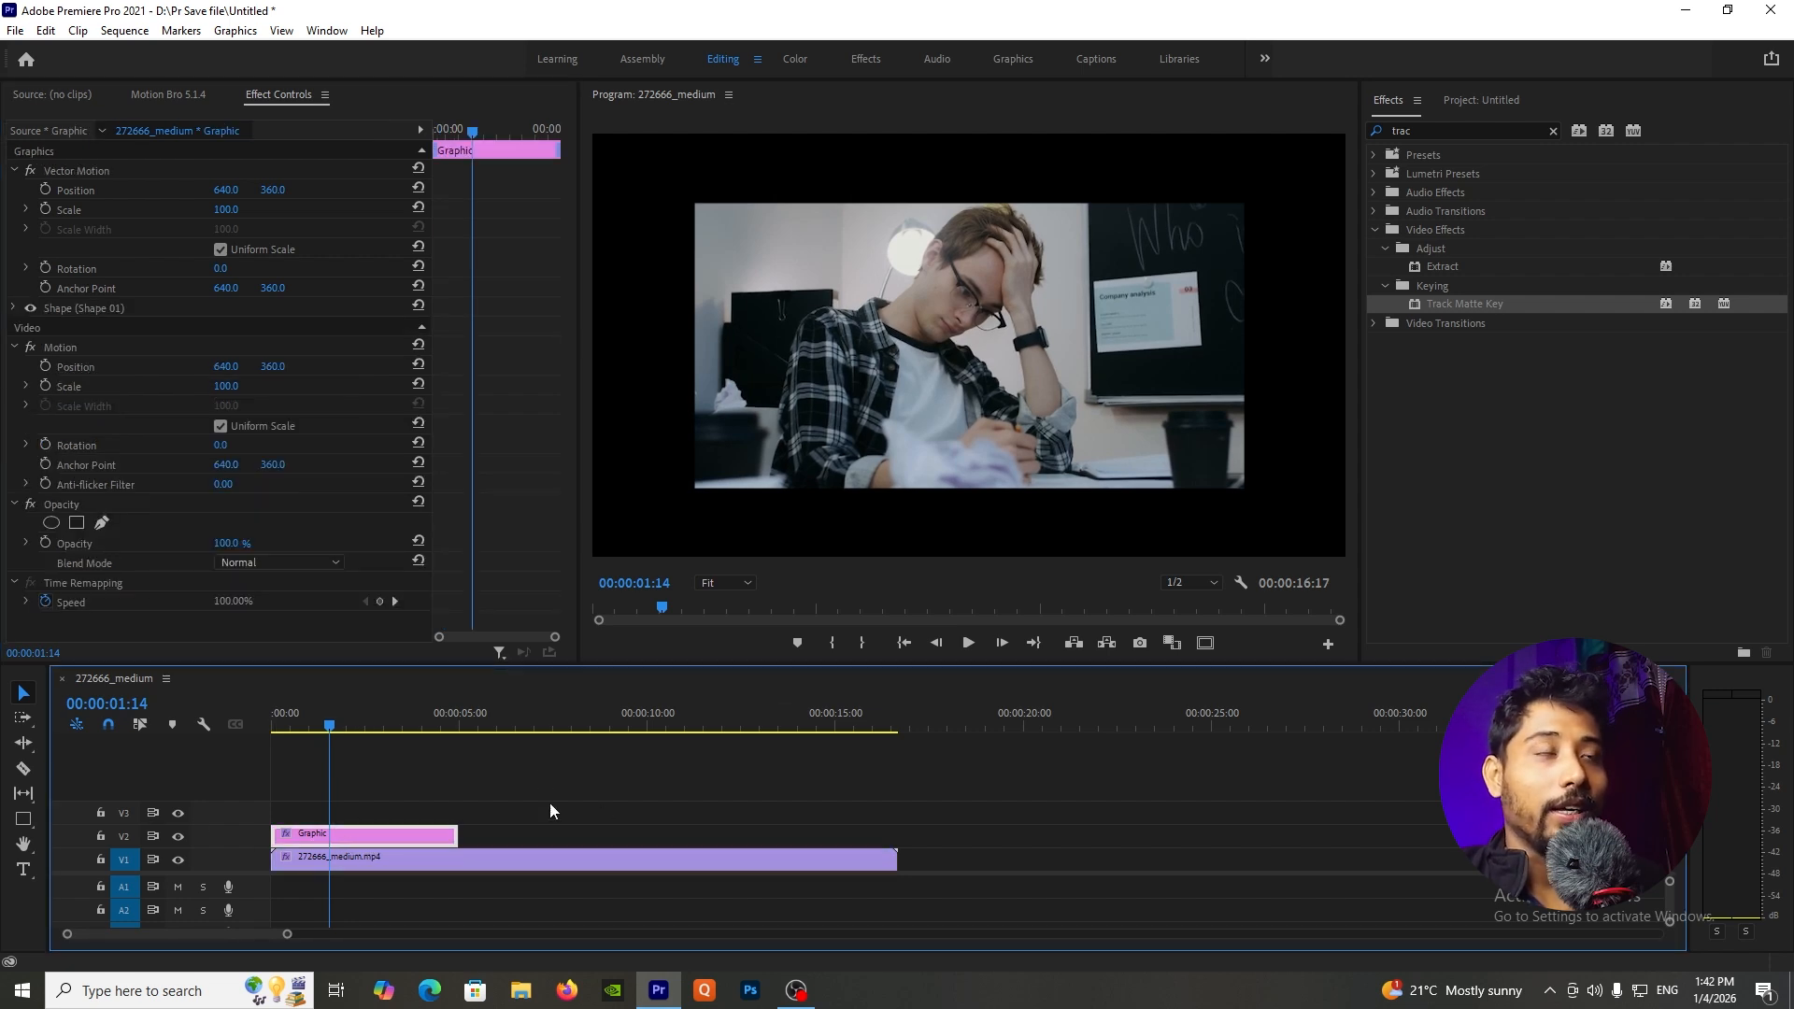
{"action": "left_click_drag", "start_coordinate": [481, 725], "coordinate": [496, 727]}
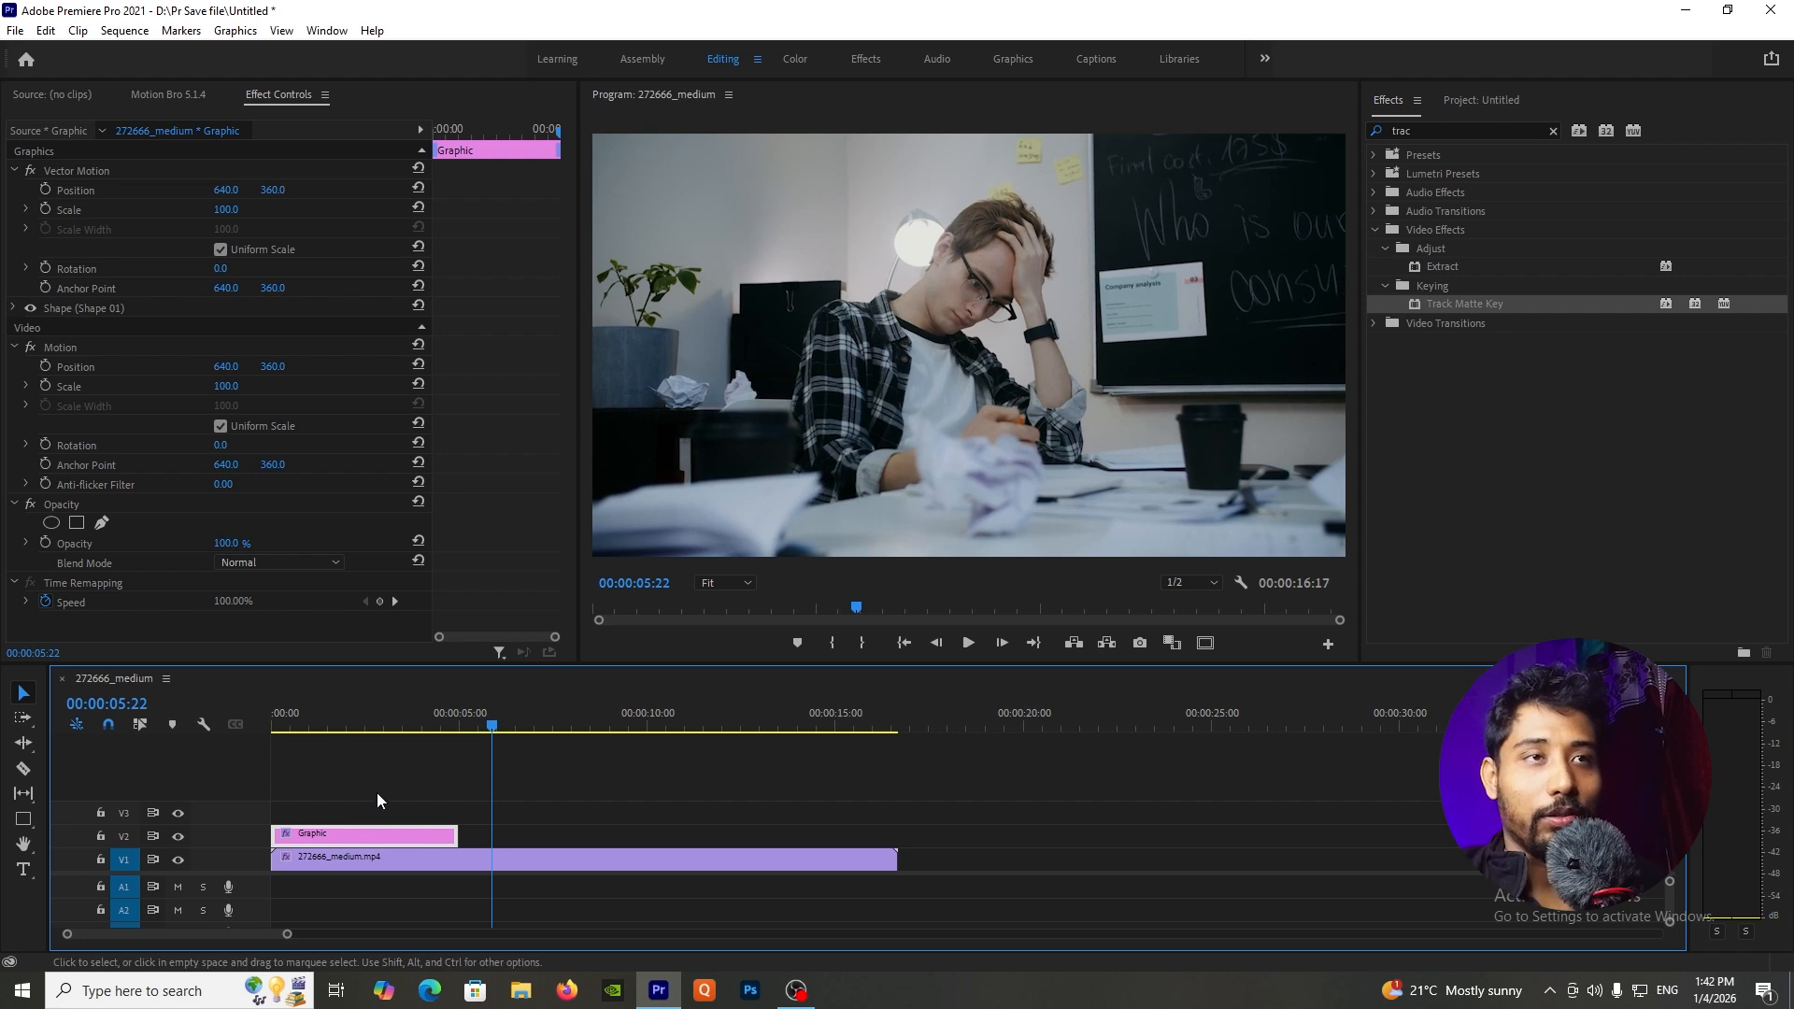
{"action": "left_click", "coordinate": [32, 823]}
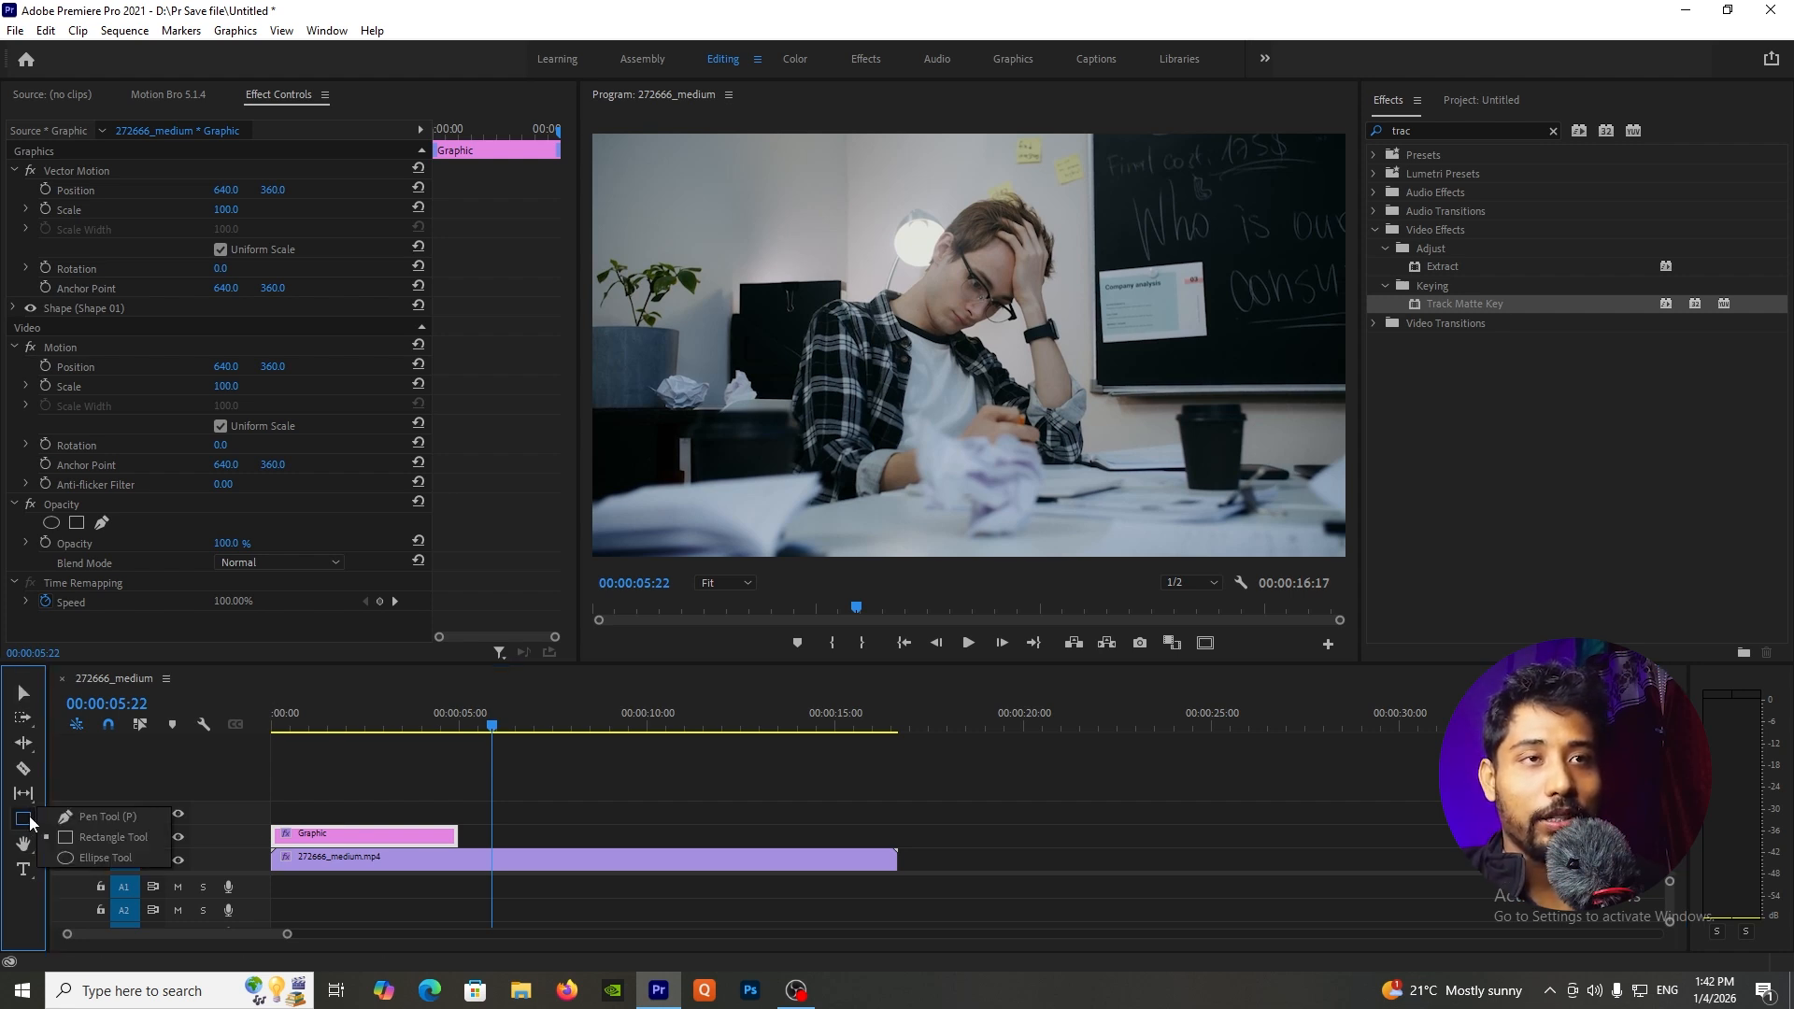
{"action": "left_click", "coordinate": [80, 858]}
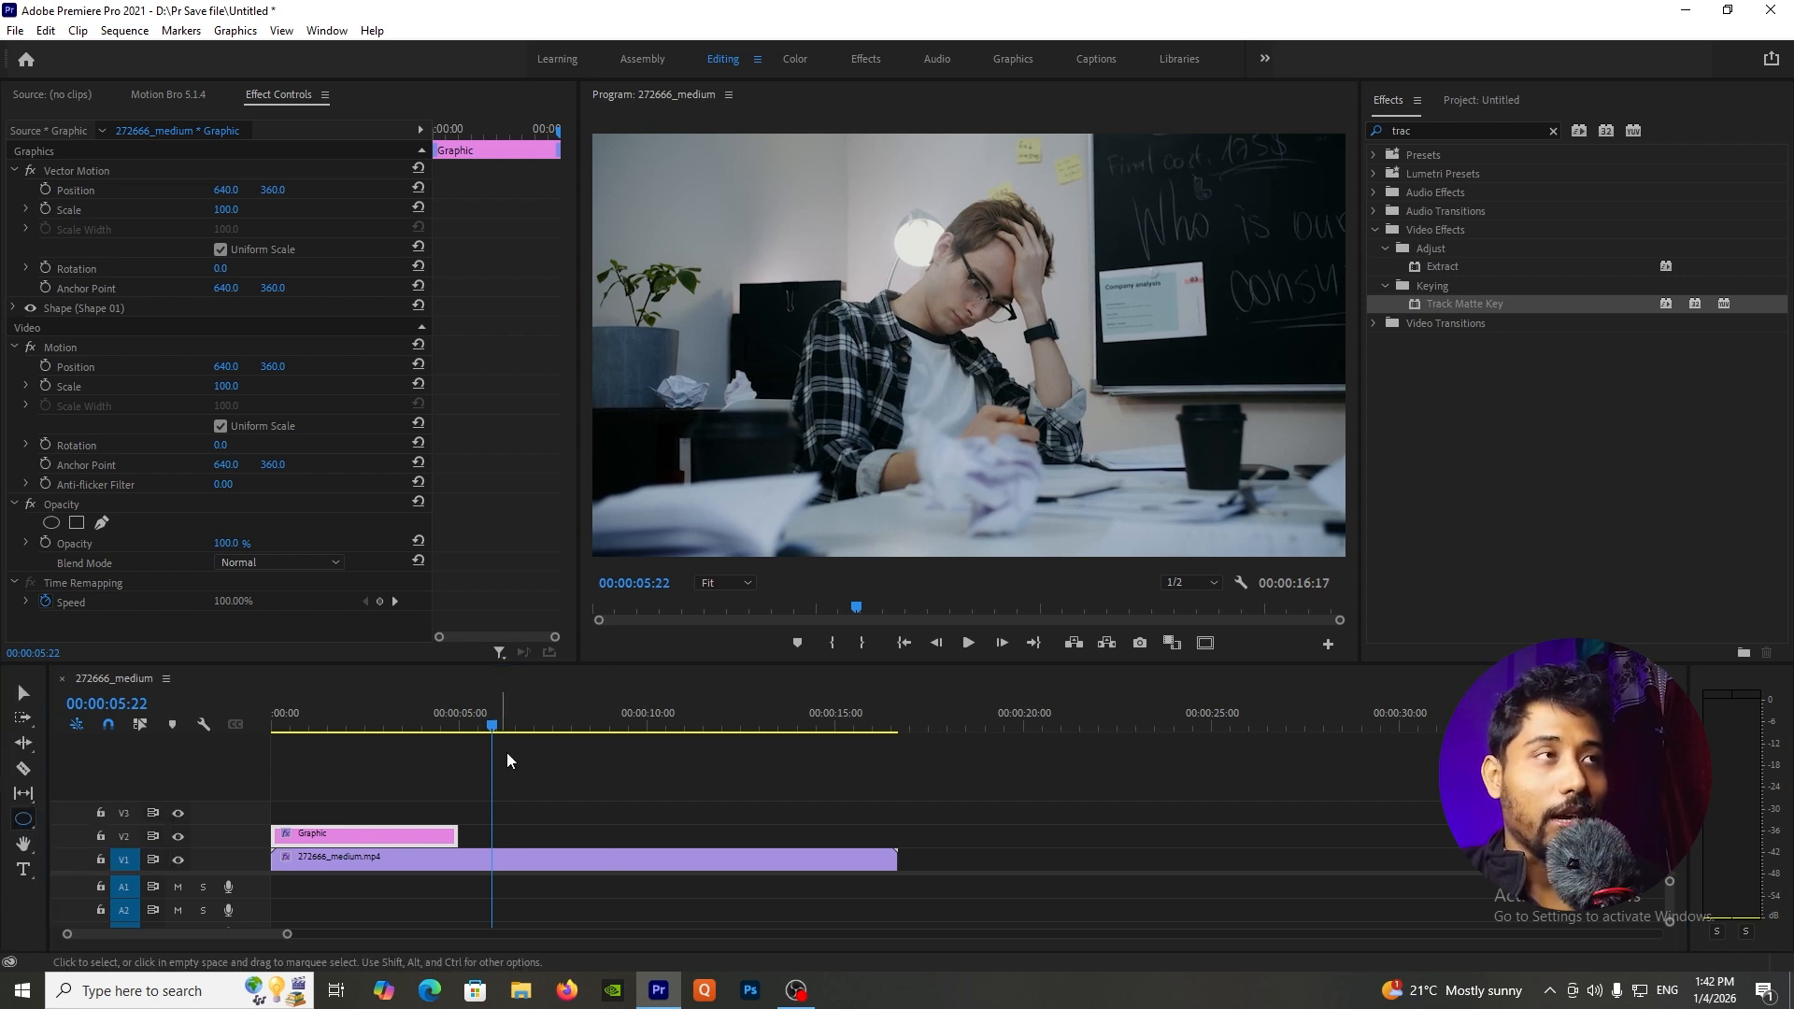
{"action": "left_click_drag", "start_coordinate": [820, 239], "coordinate": [982, 391]}
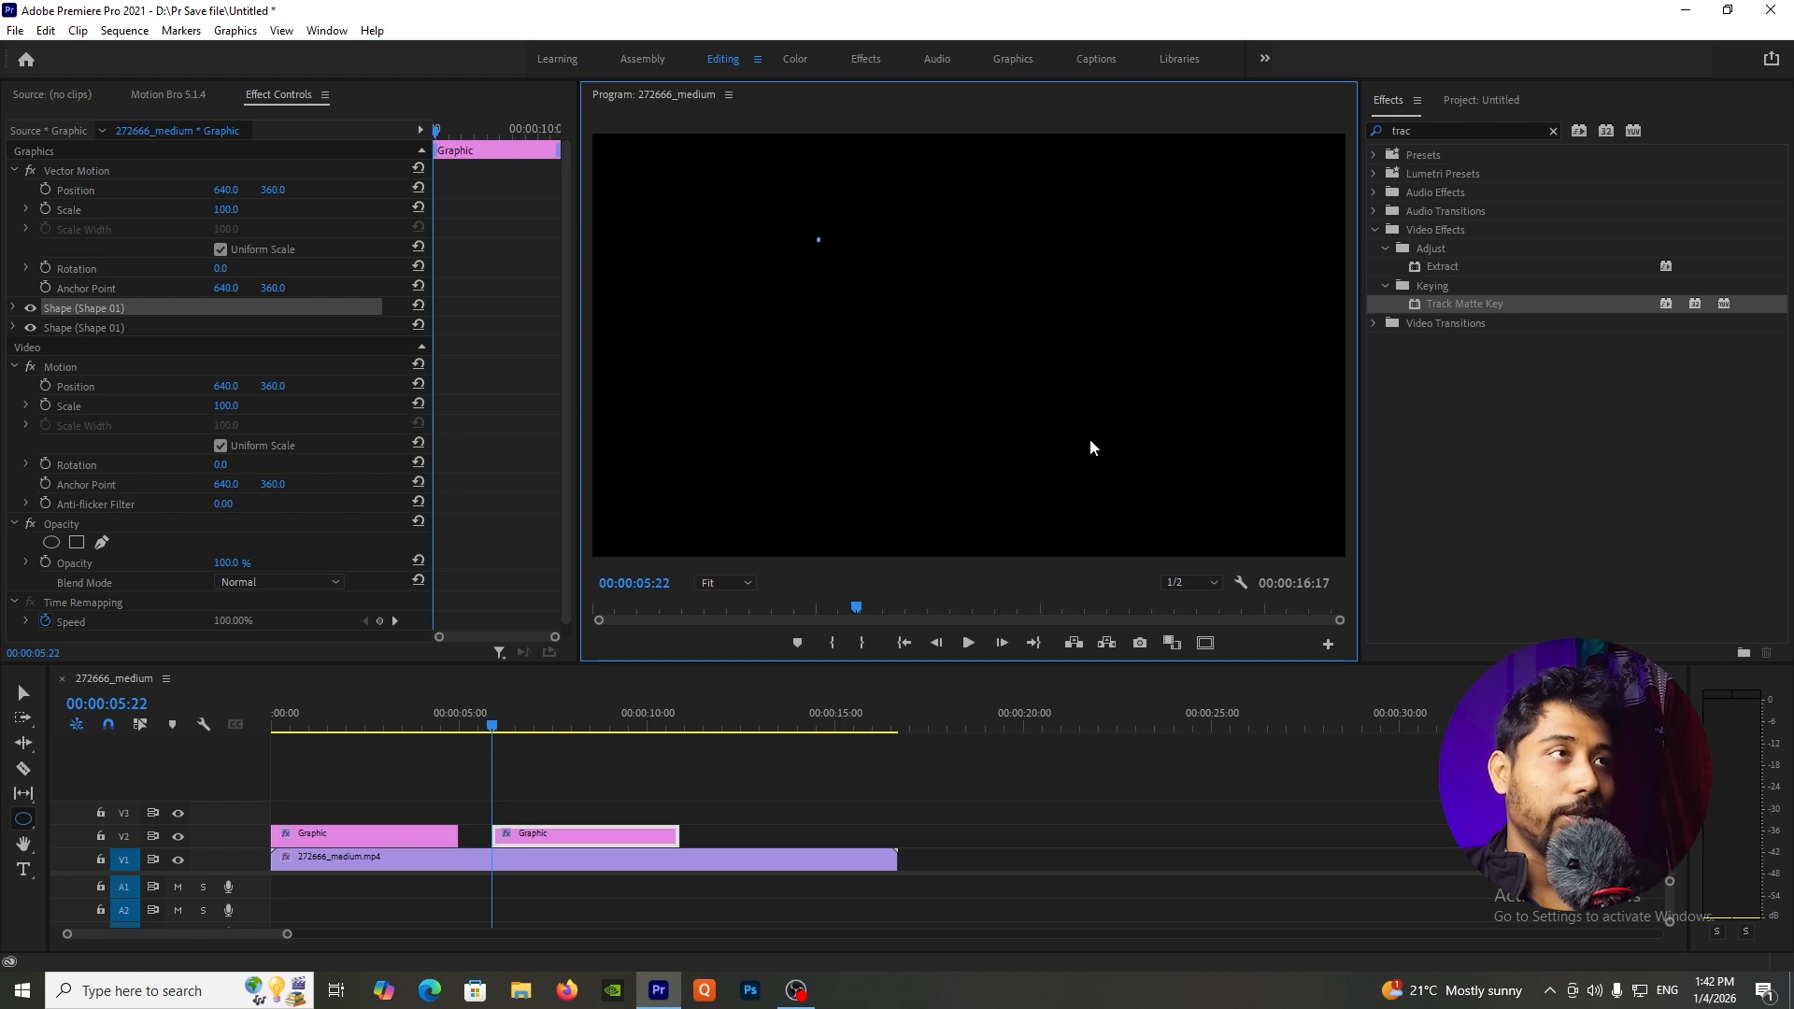
{"action": "key", "text": "Delete"}
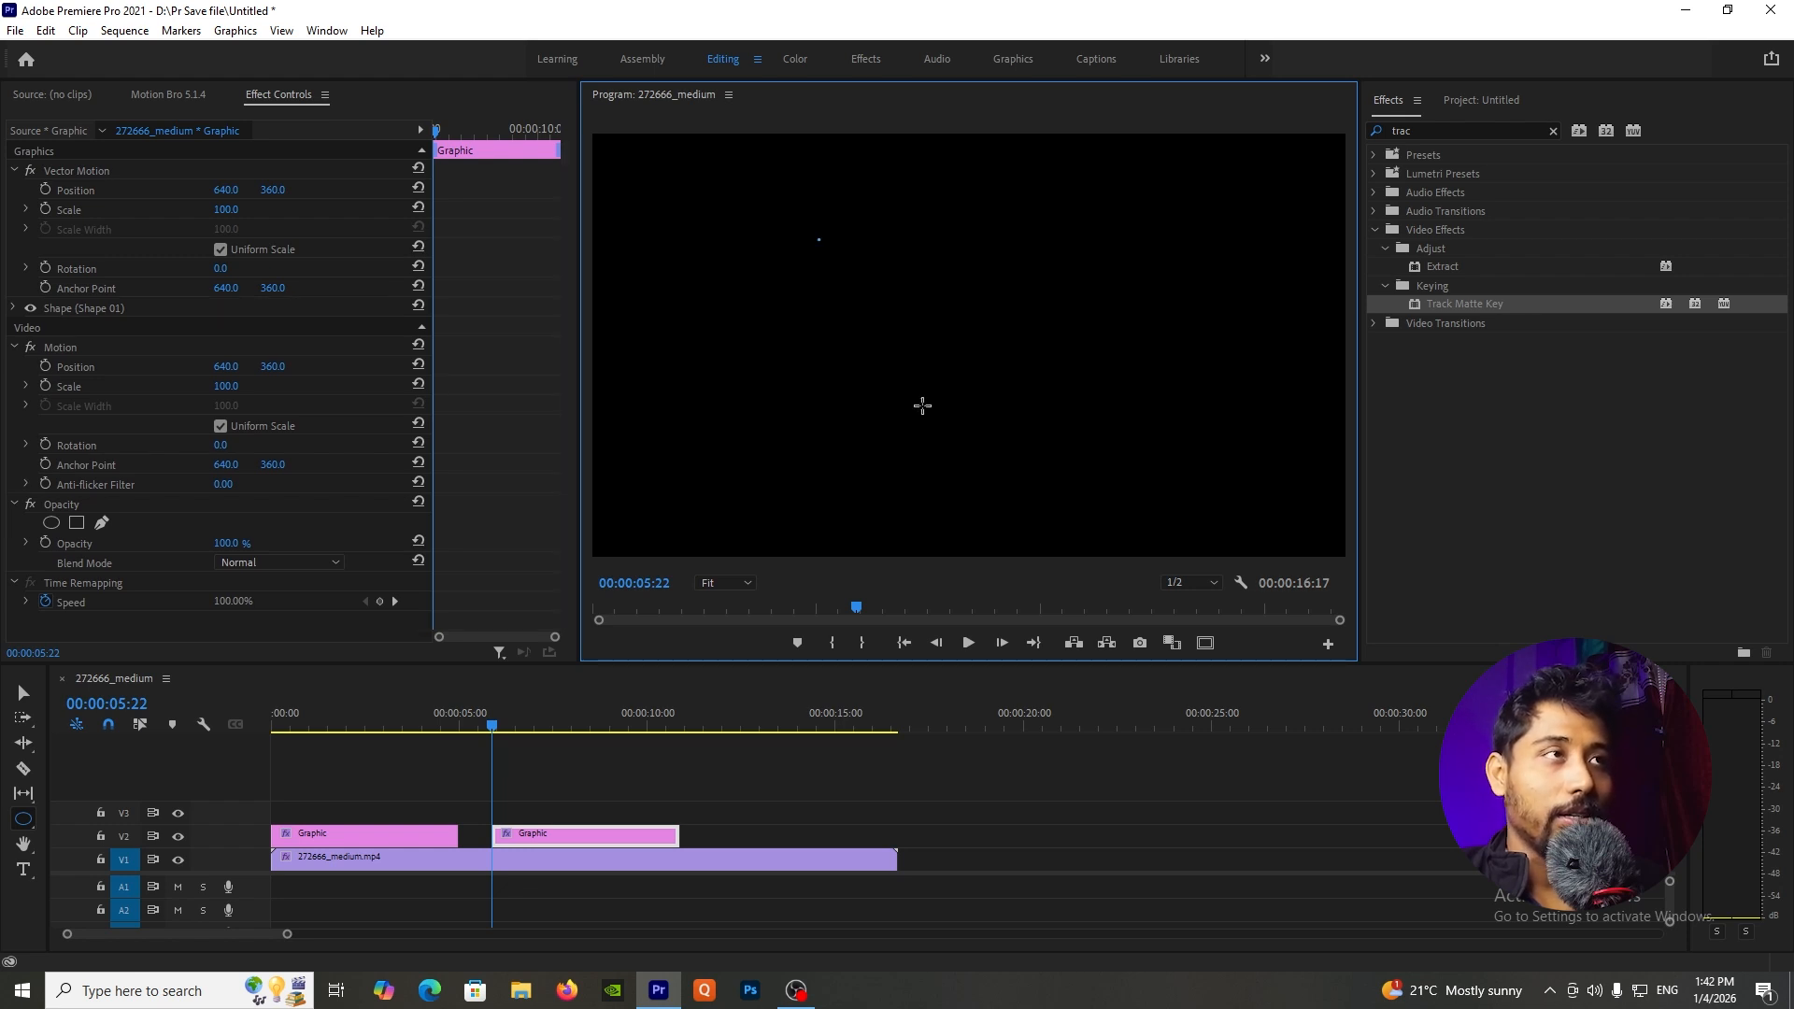
{"action": "left_click_drag", "start_coordinate": [822, 241], "coordinate": [1099, 519]}
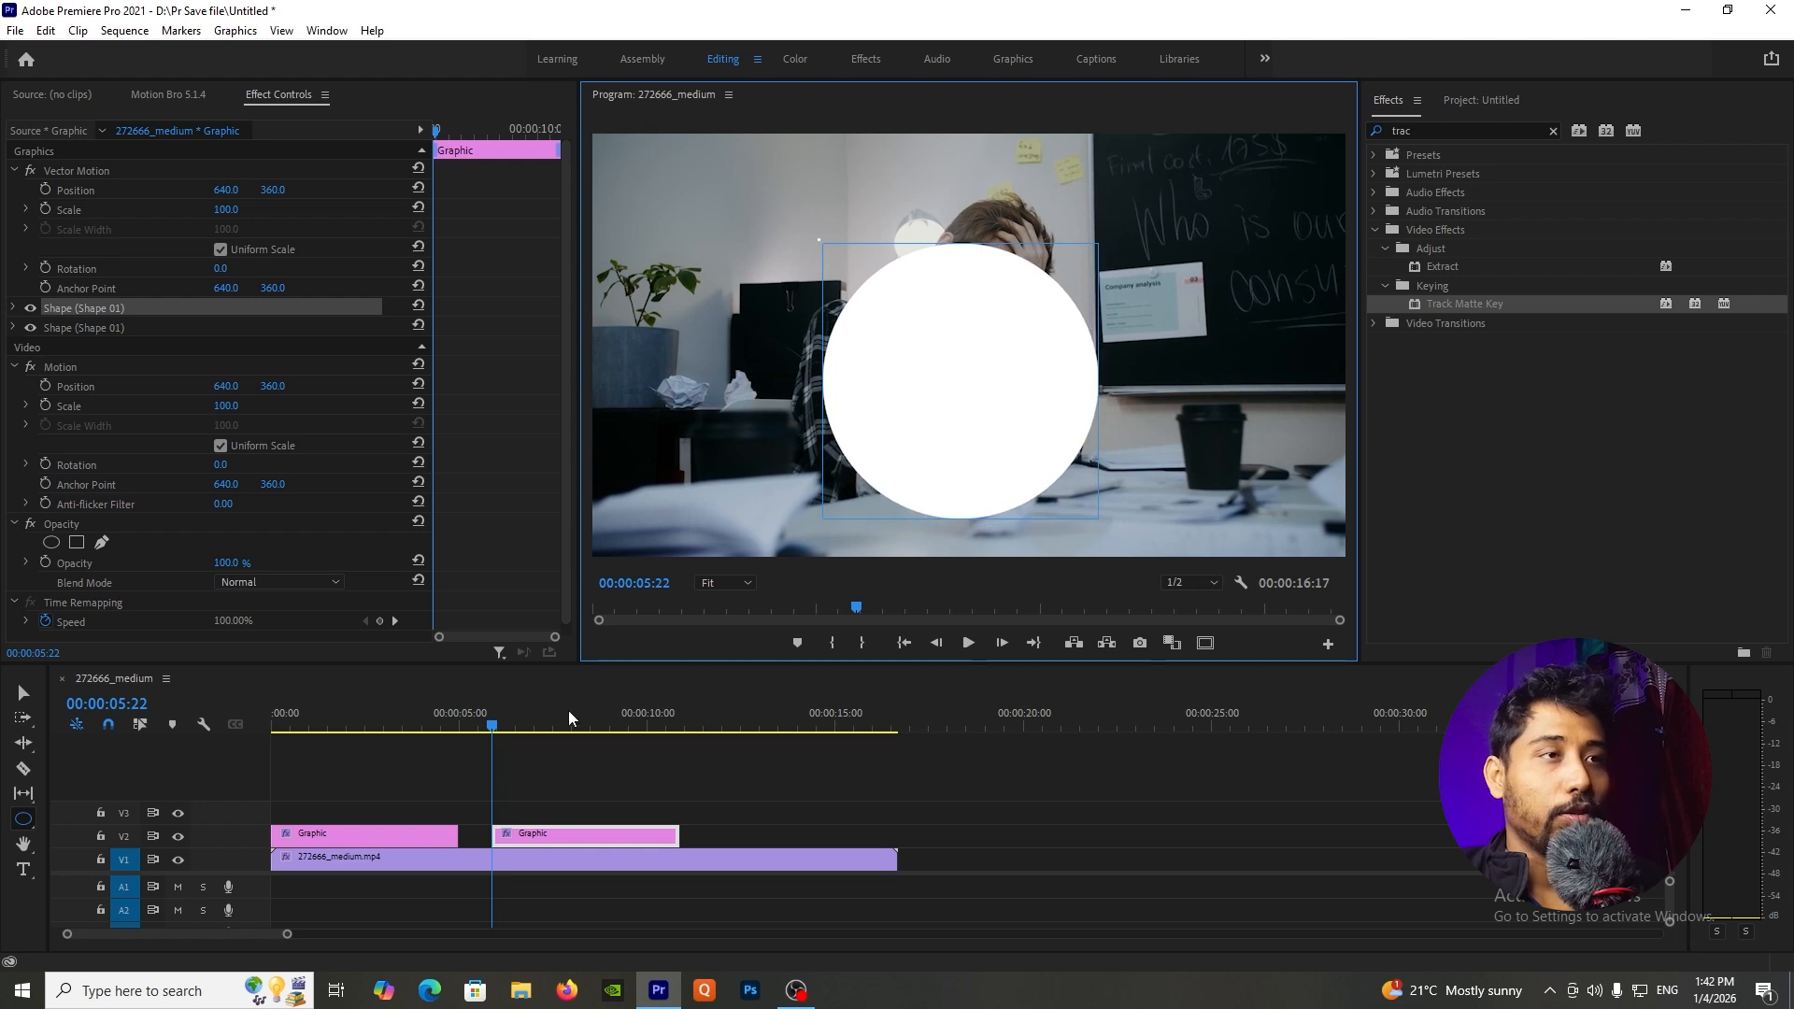
{"action": "left_click", "coordinate": [583, 807]}
{"action": "left_click", "coordinate": [590, 842]}
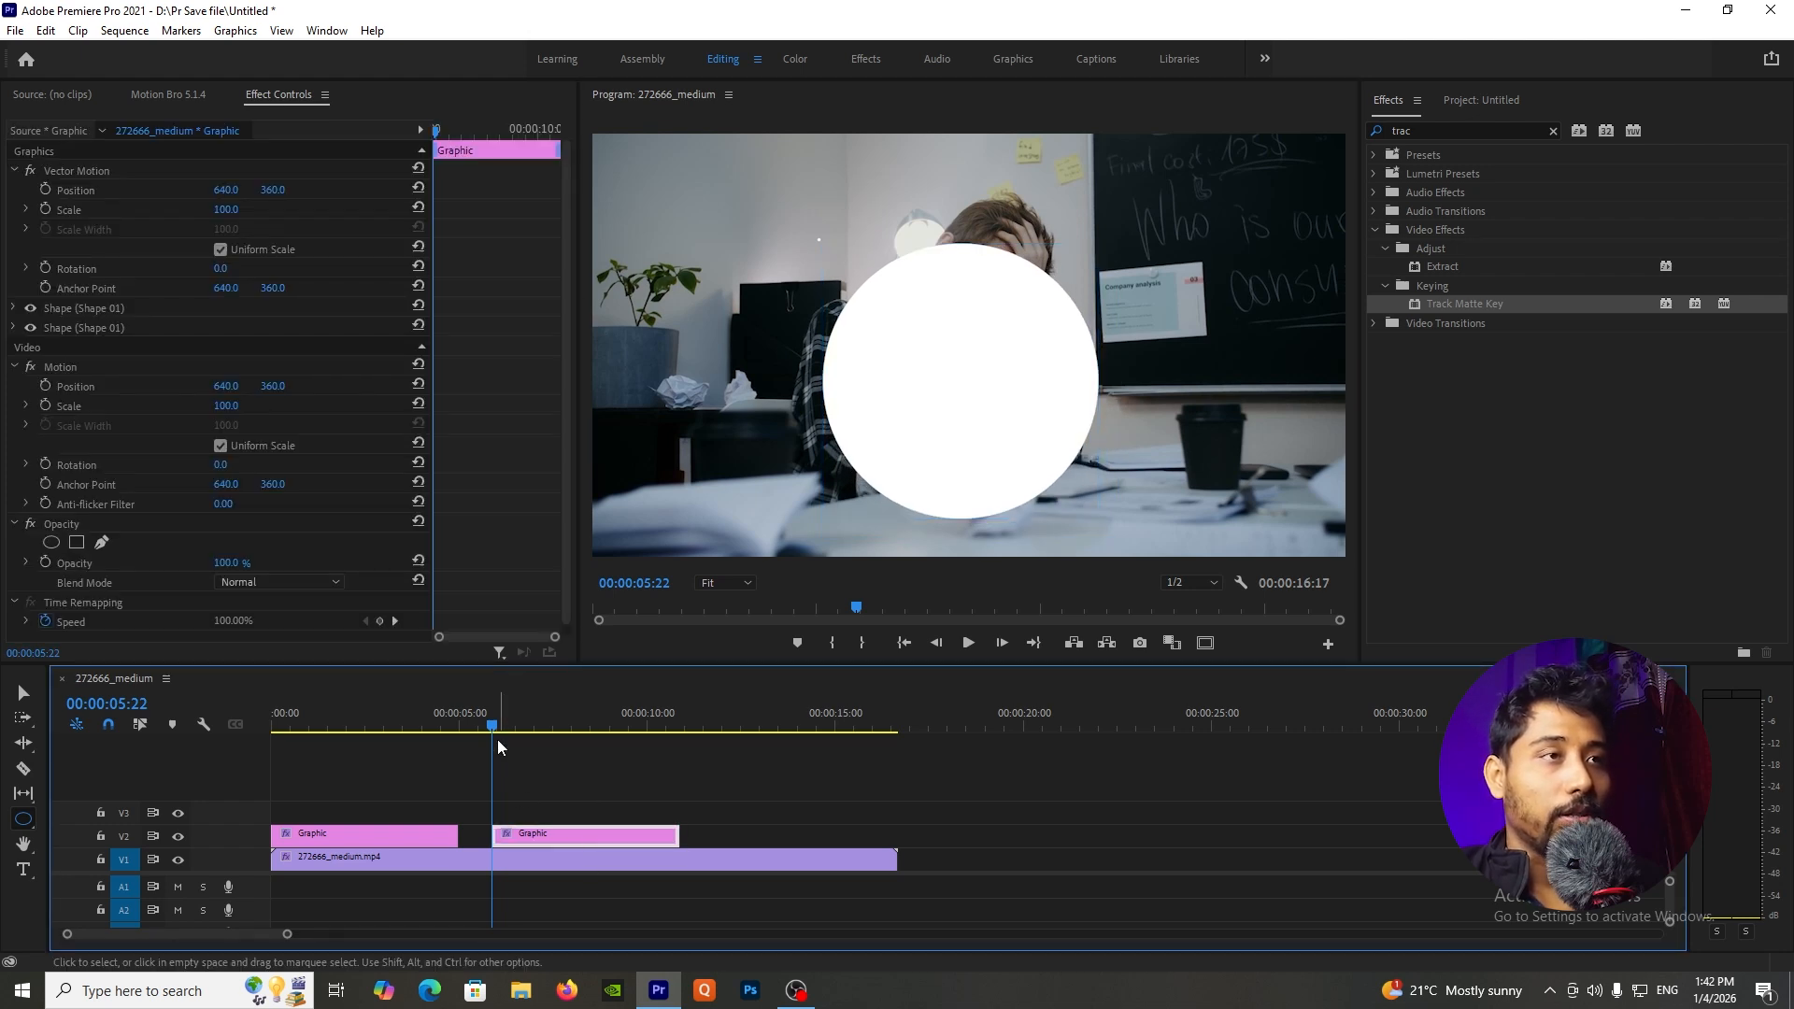
{"action": "left_click_drag", "start_coordinate": [498, 731], "coordinate": [613, 733]}
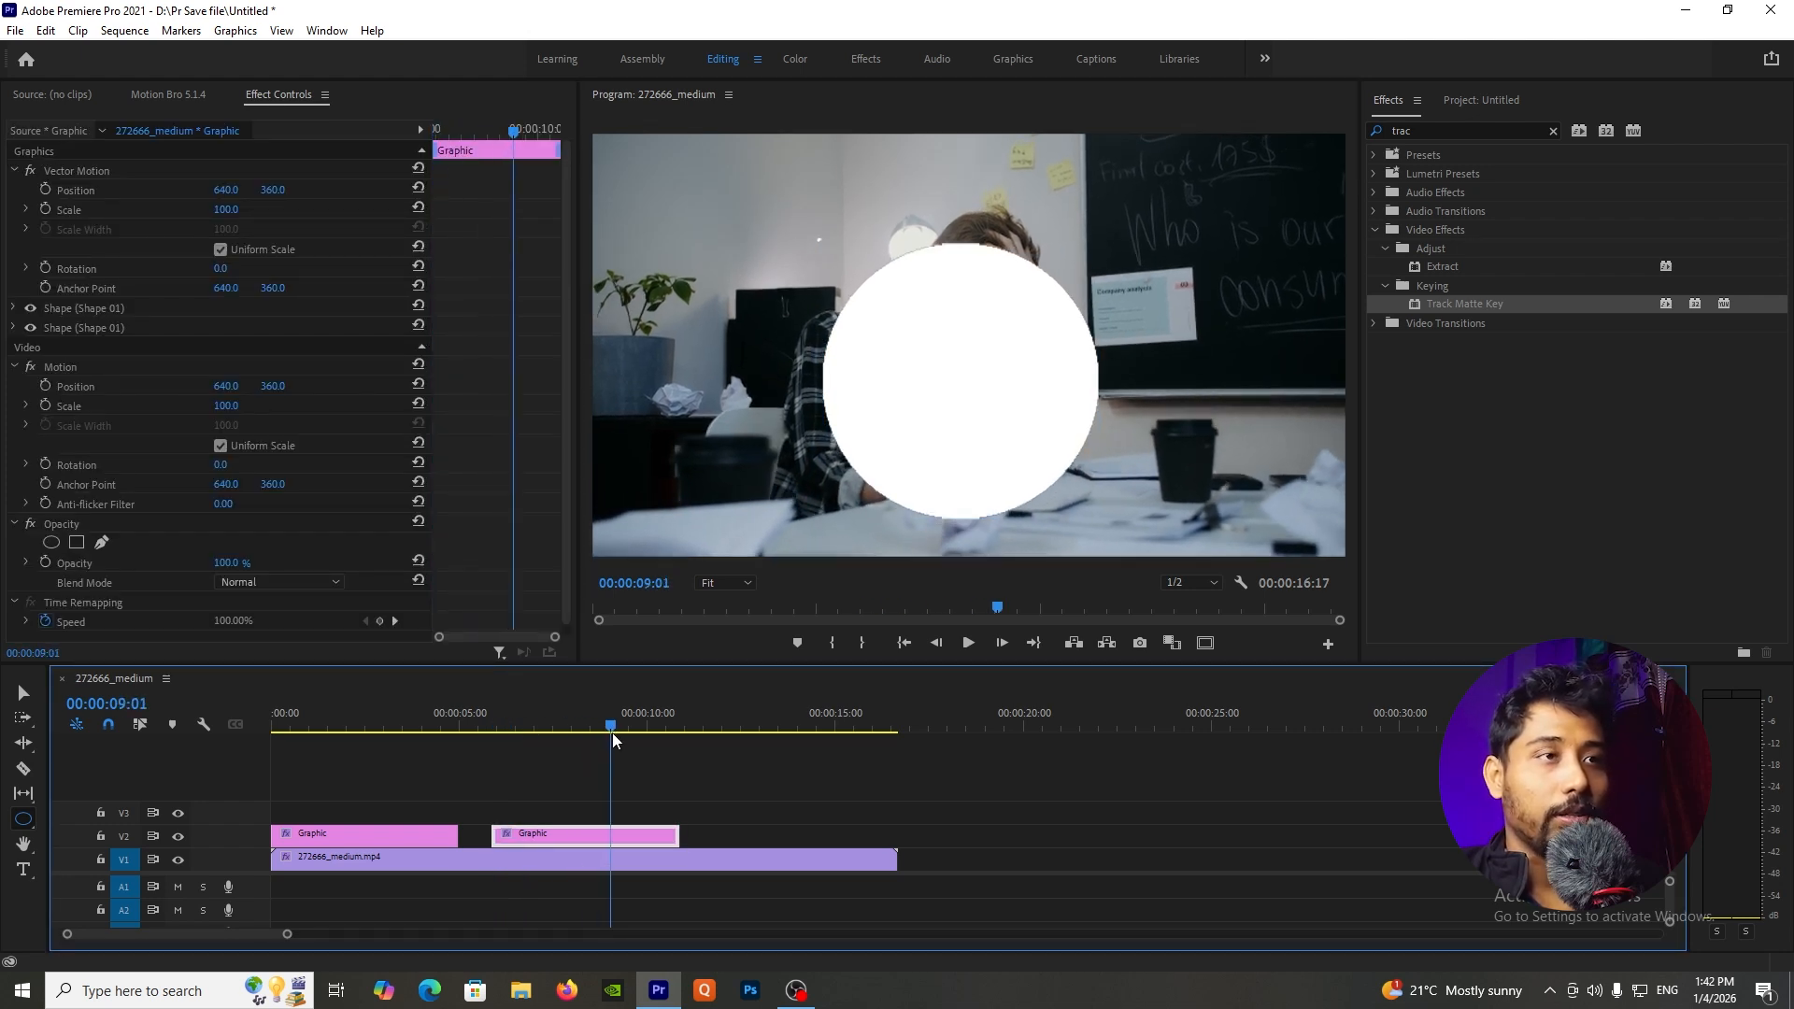
{"action": "left_click", "coordinate": [669, 793]}
- Delete the rectangle graphic clip from V2 and move the circle graphic clip to the start of the sequence
{"action": "left_click", "coordinate": [385, 834]}
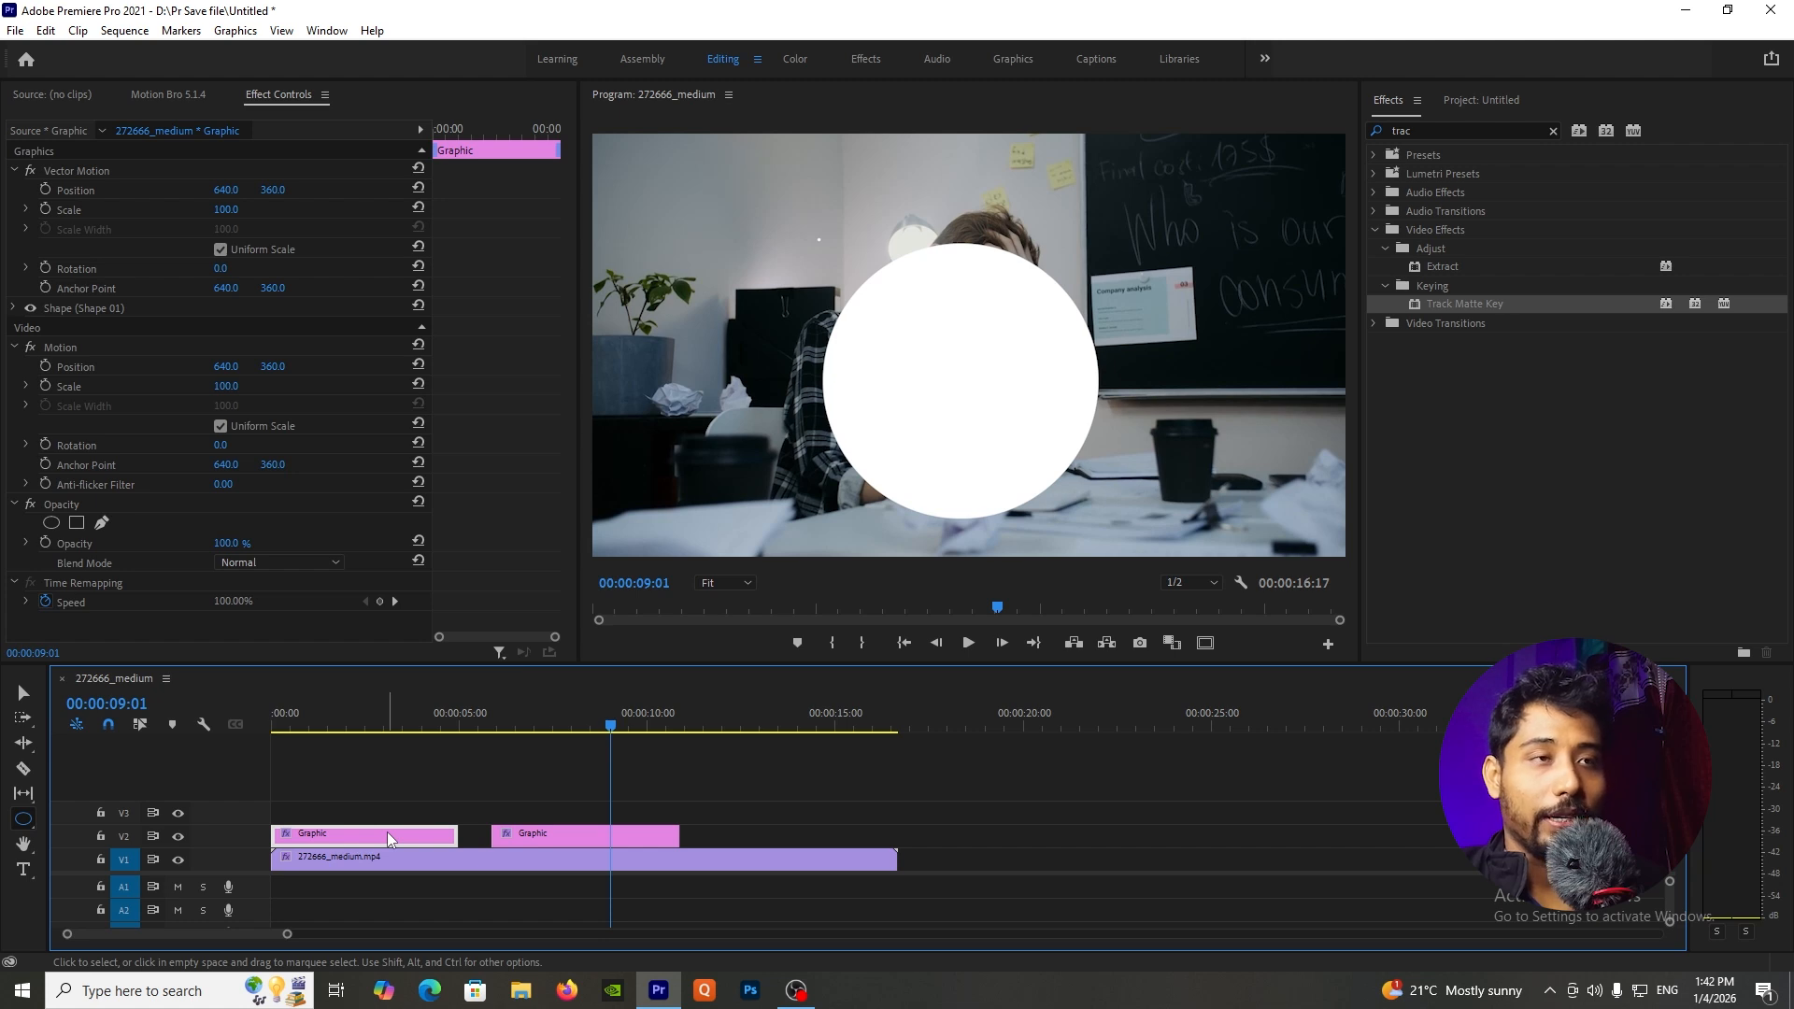
{"action": "key", "text": "Delete"}
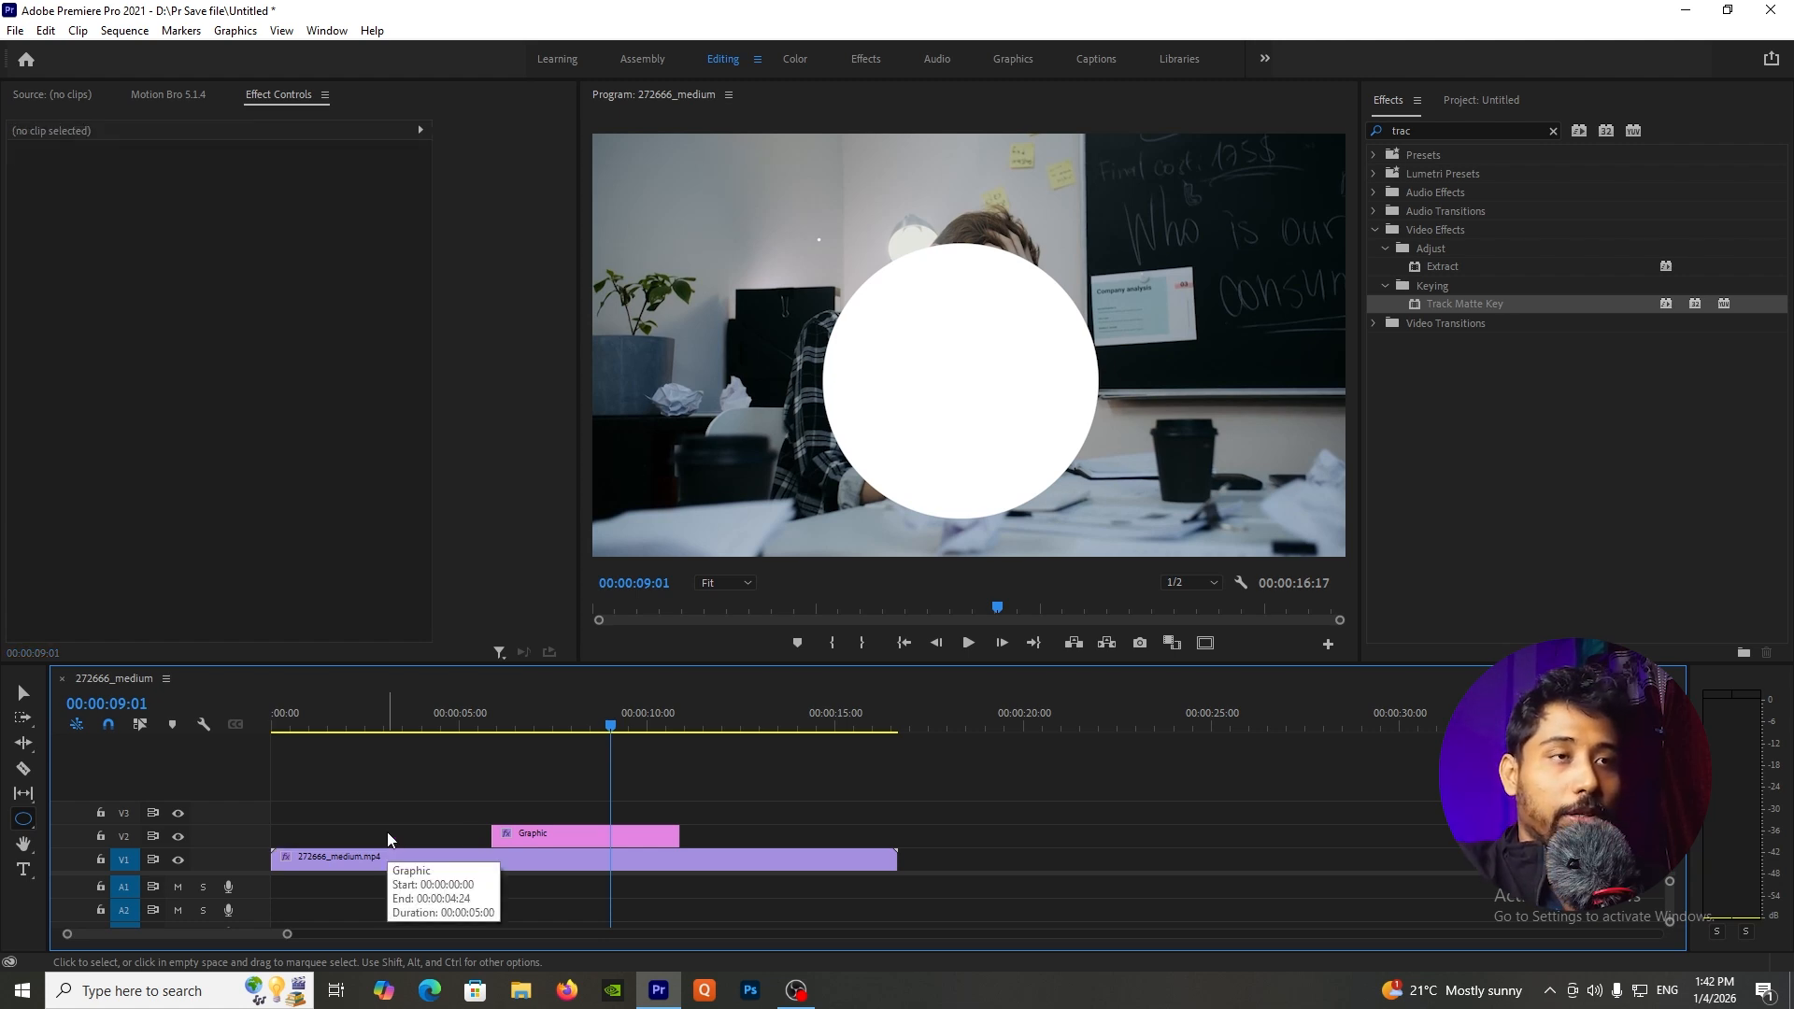
{"action": "left_click_drag", "start_coordinate": [577, 839], "coordinate": [355, 829]}
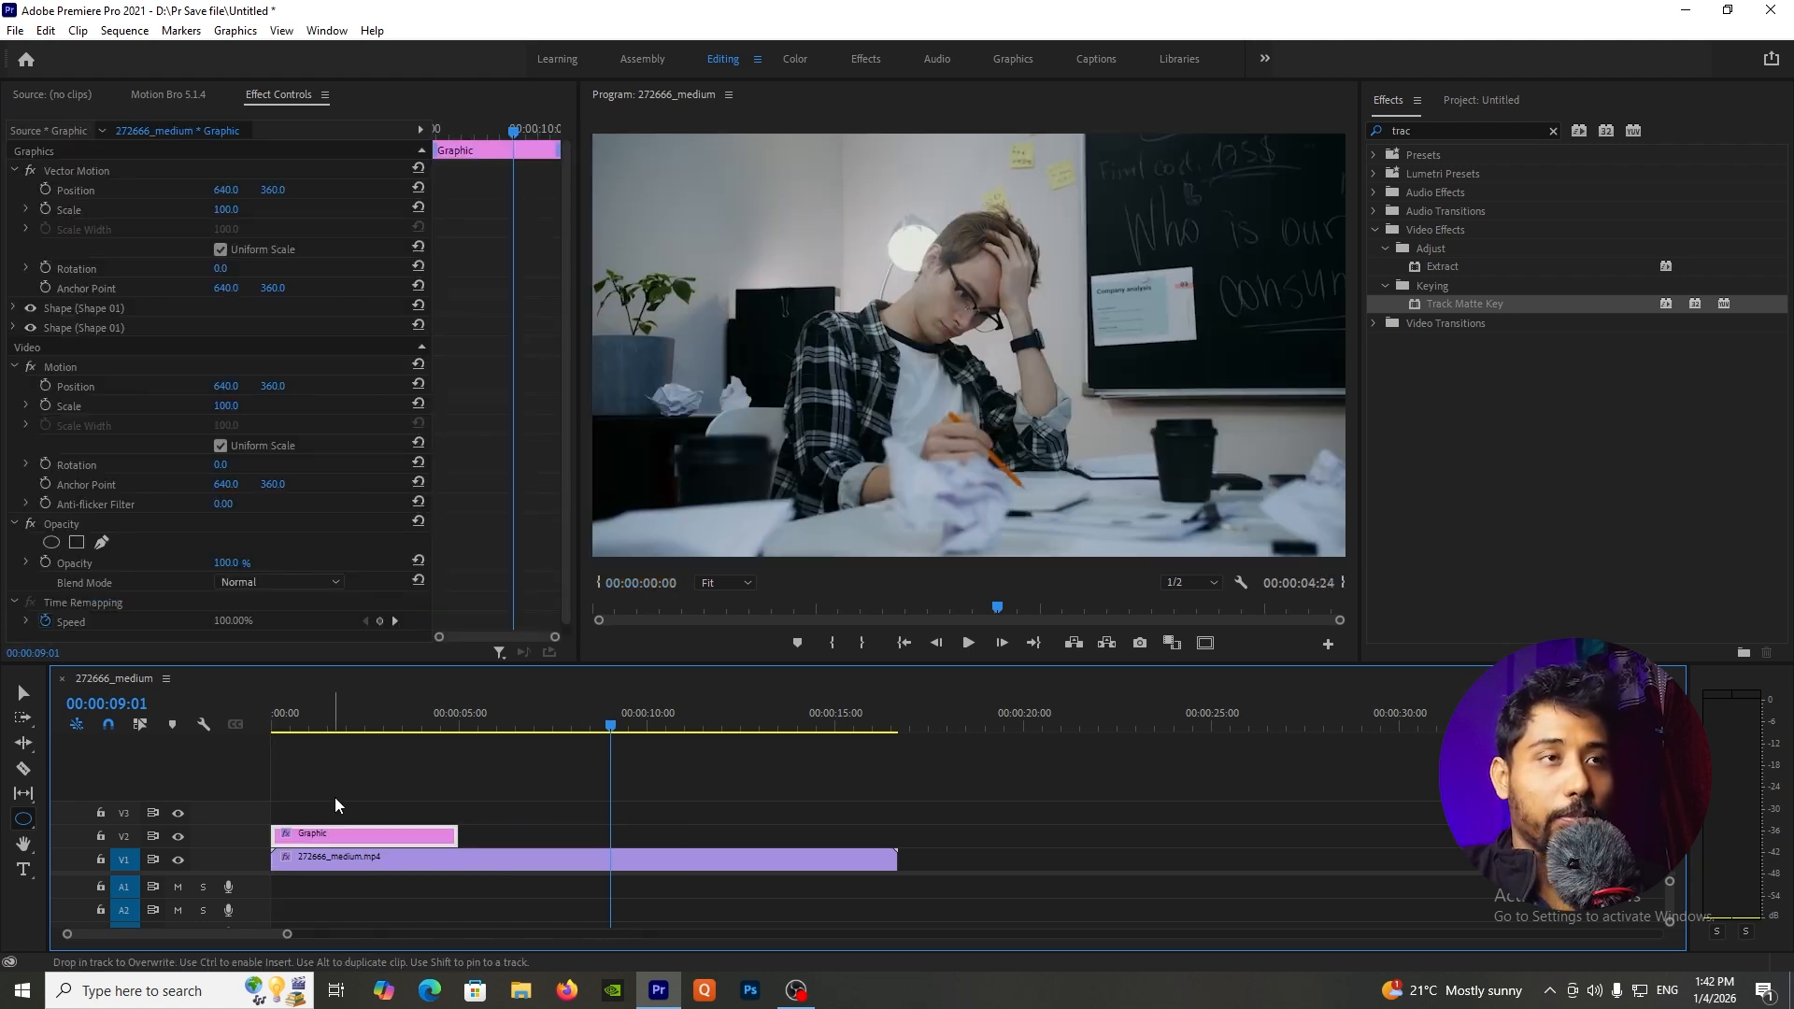
- Remove the existing Track Matte Key from the 272666_medium.mp4 clip on V1 and apply a fresh Track Matte Key effect to it
{"action": "left_click", "coordinate": [354, 712]}
{"action": "left_click", "coordinate": [427, 799]}
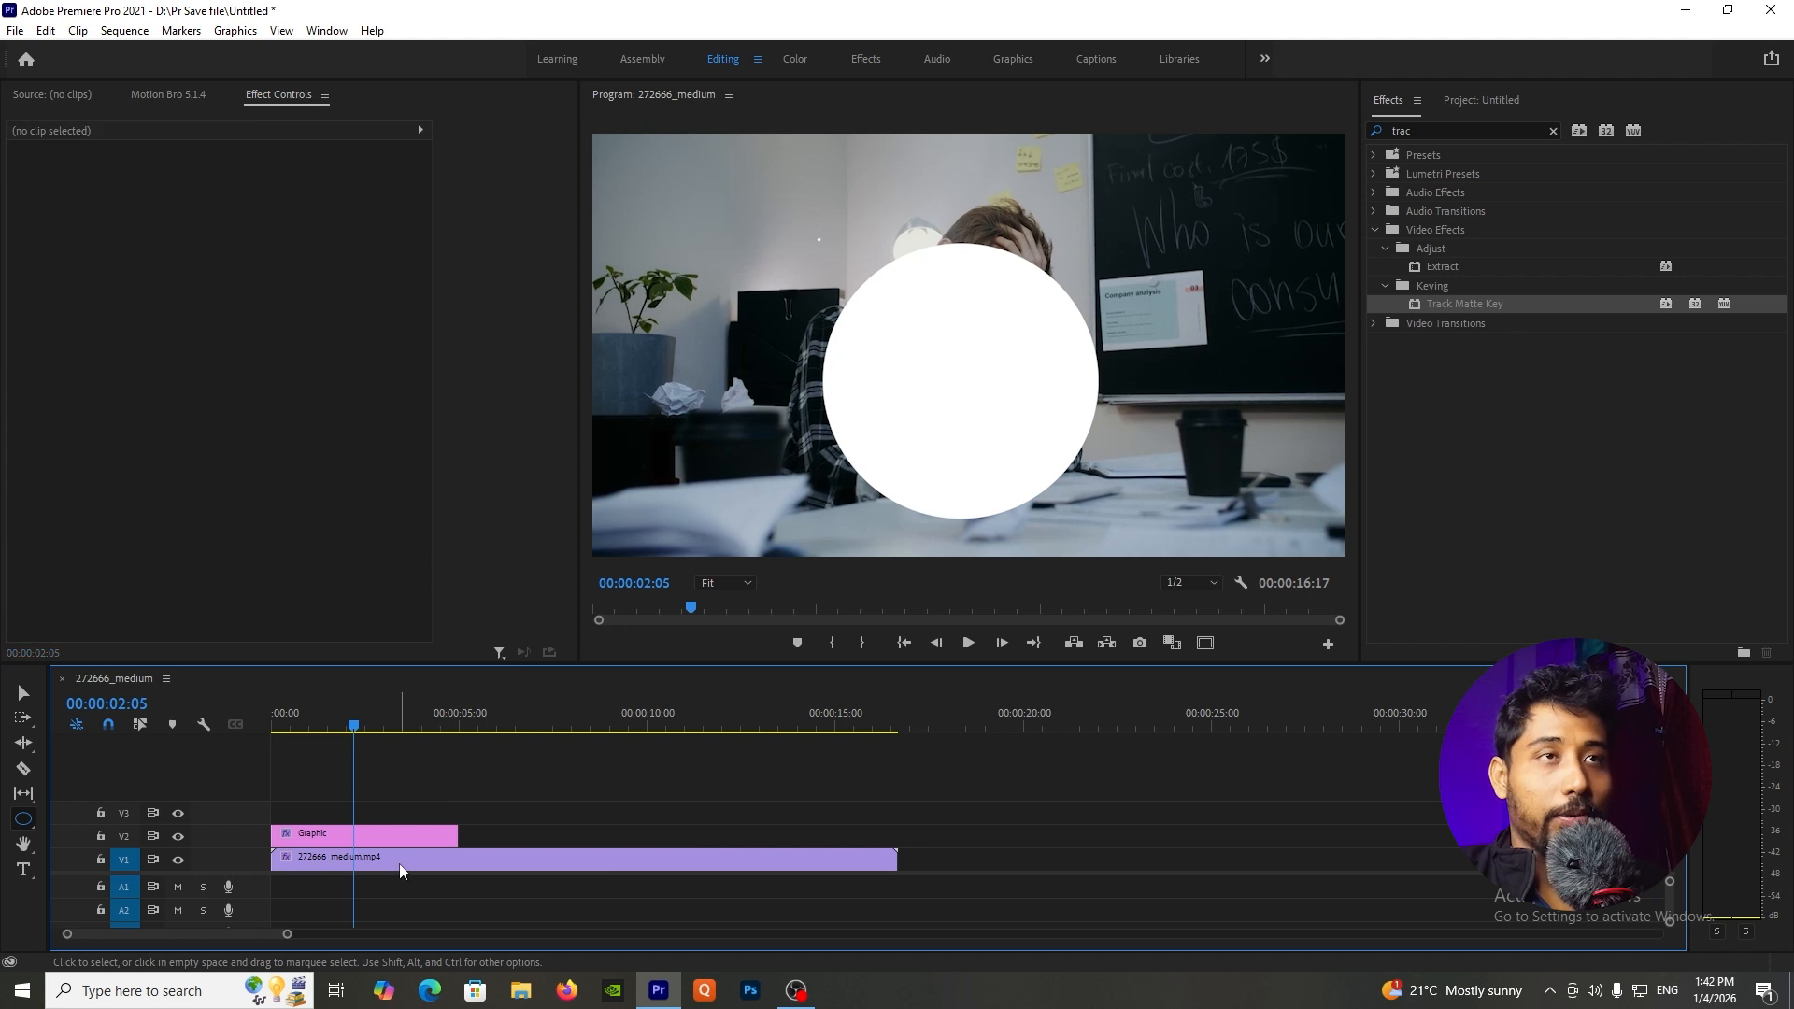
{"action": "left_click", "coordinate": [400, 859]}
{"action": "left_click", "coordinate": [72, 444]}
{"action": "key", "text": "Delete"}
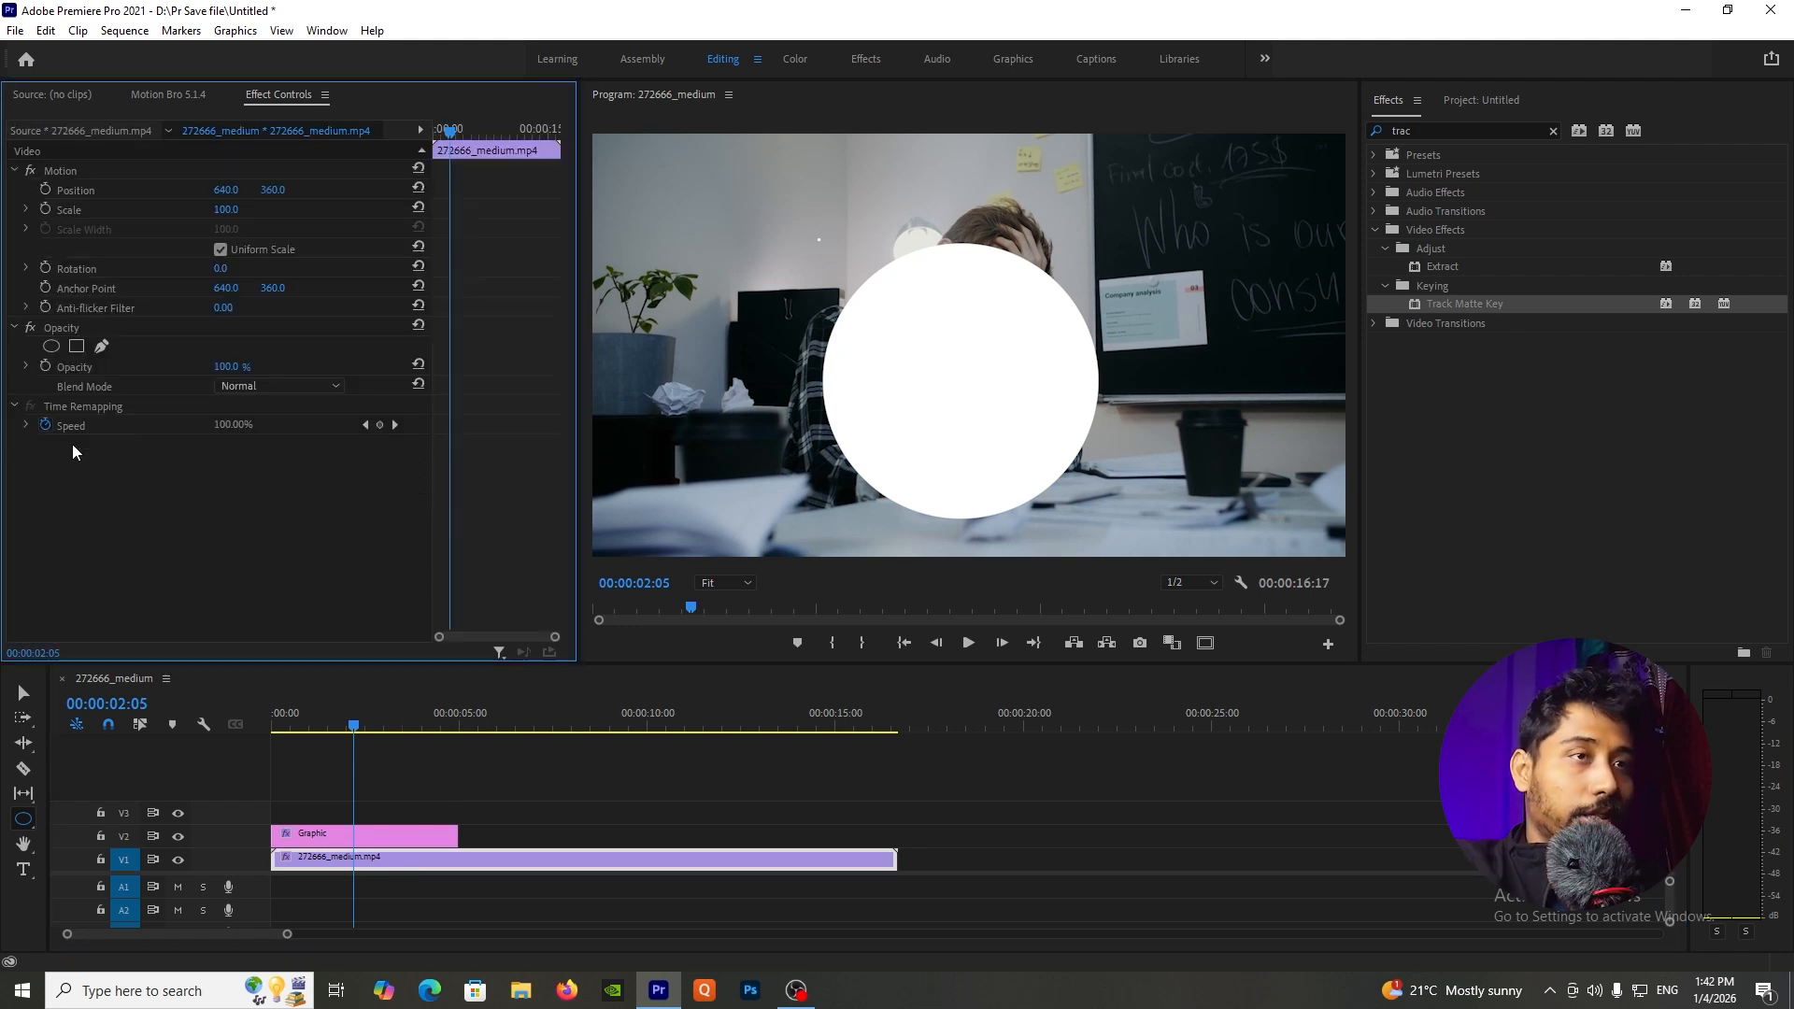
{"action": "left_click_drag", "start_coordinate": [1477, 307], "coordinate": [547, 865]}
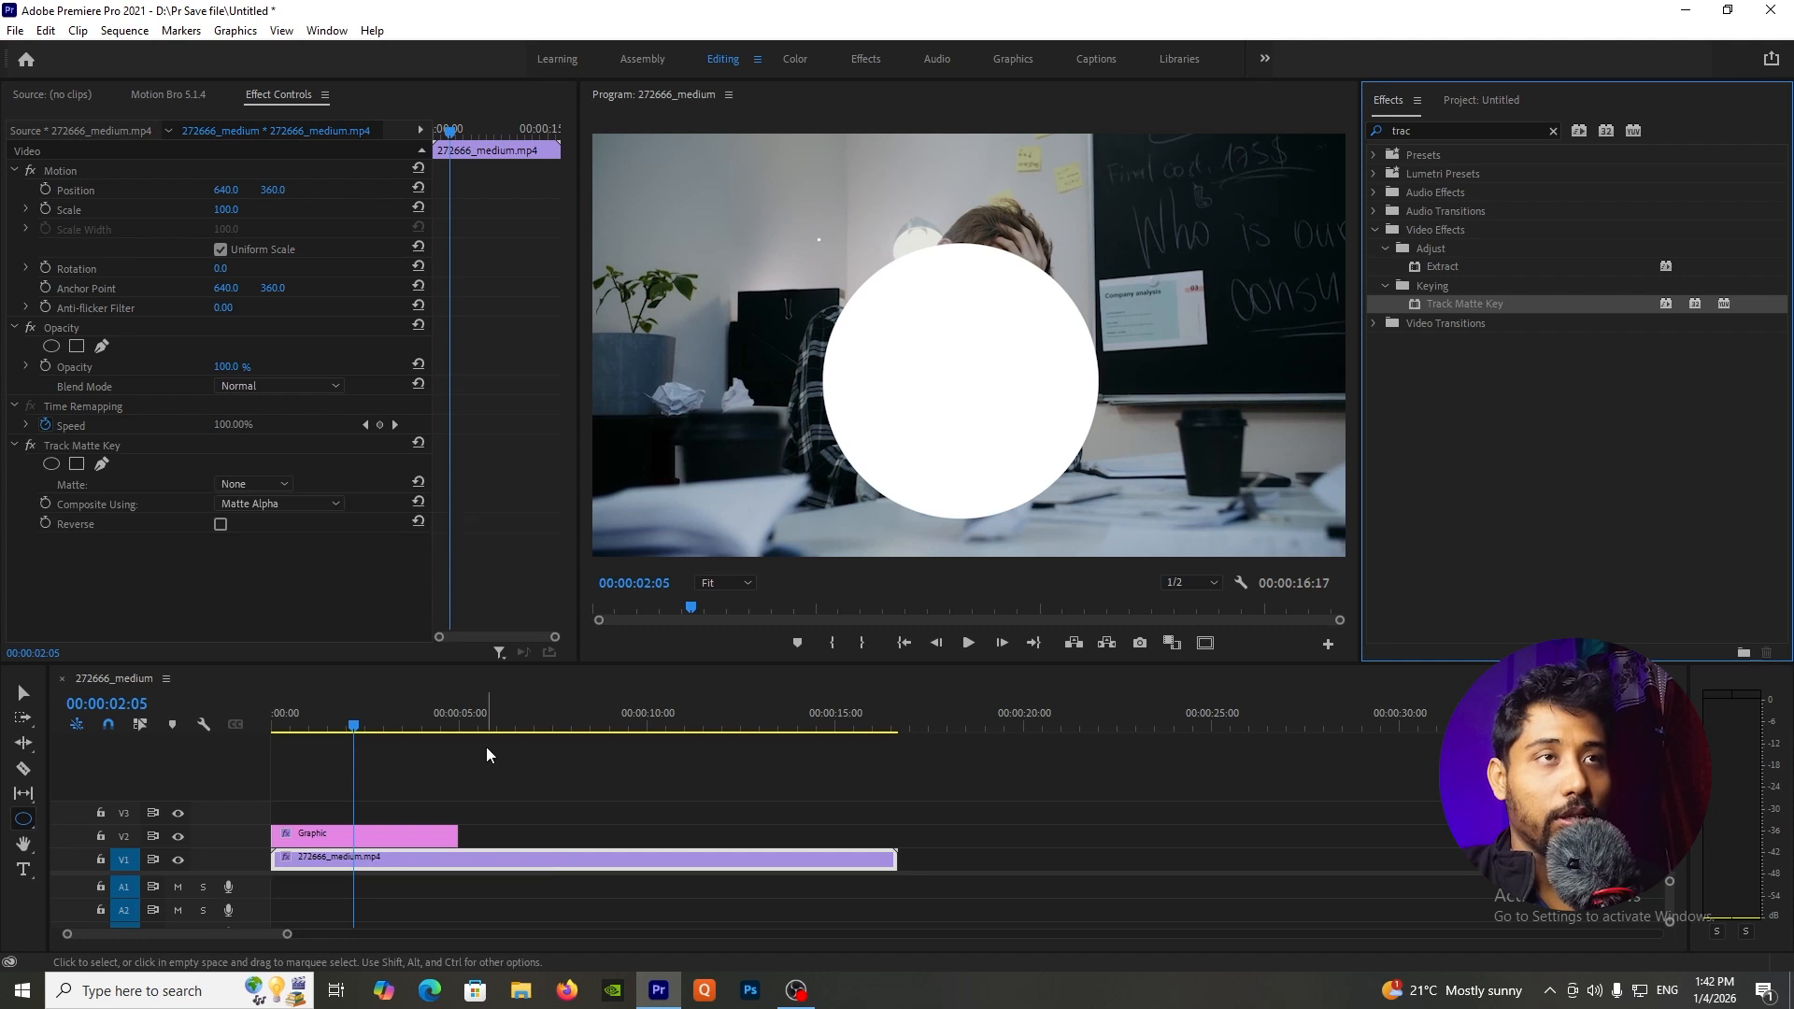
- Set the Track Matte Key matte to Video 2, play the circle-masked footage from the sequence start and deselect the clip
{"action": "left_click", "coordinate": [253, 484]}
{"action": "left_click", "coordinate": [254, 554]}
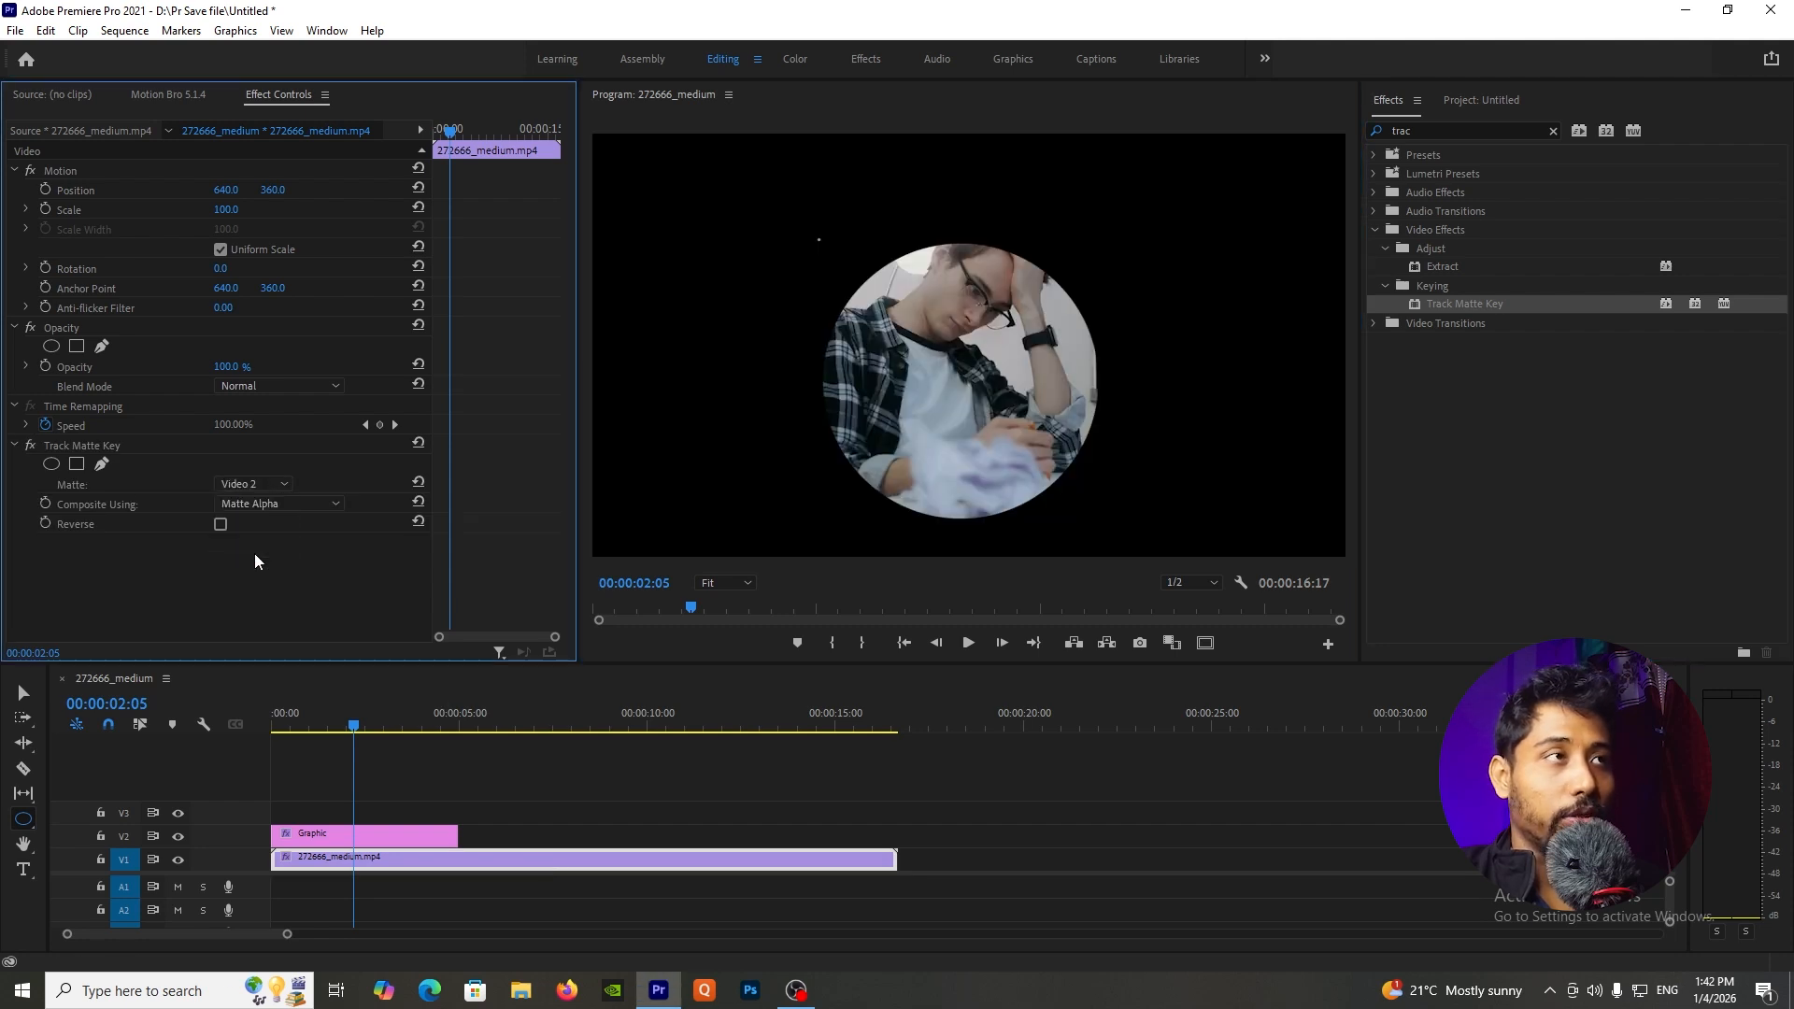
{"action": "left_click_drag", "start_coordinate": [355, 727], "coordinate": [229, 744]}
{"action": "key", "text": "space"}
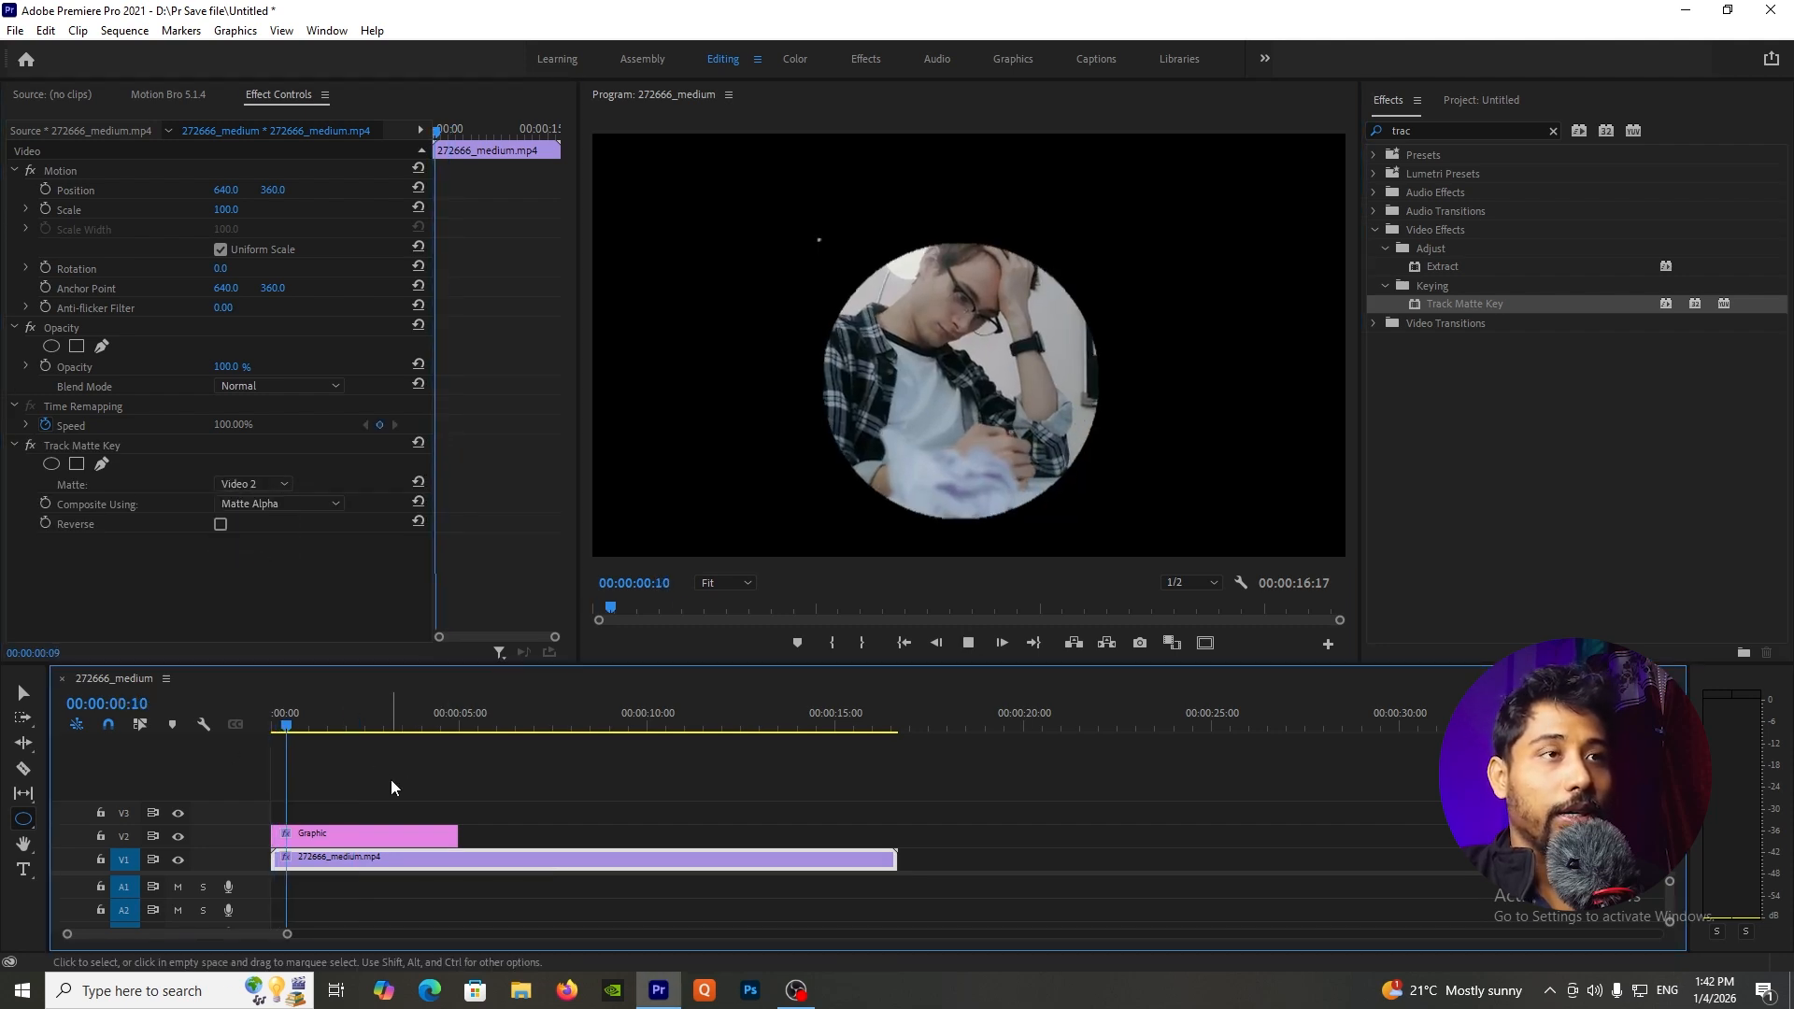
{"action": "key", "text": "space"}
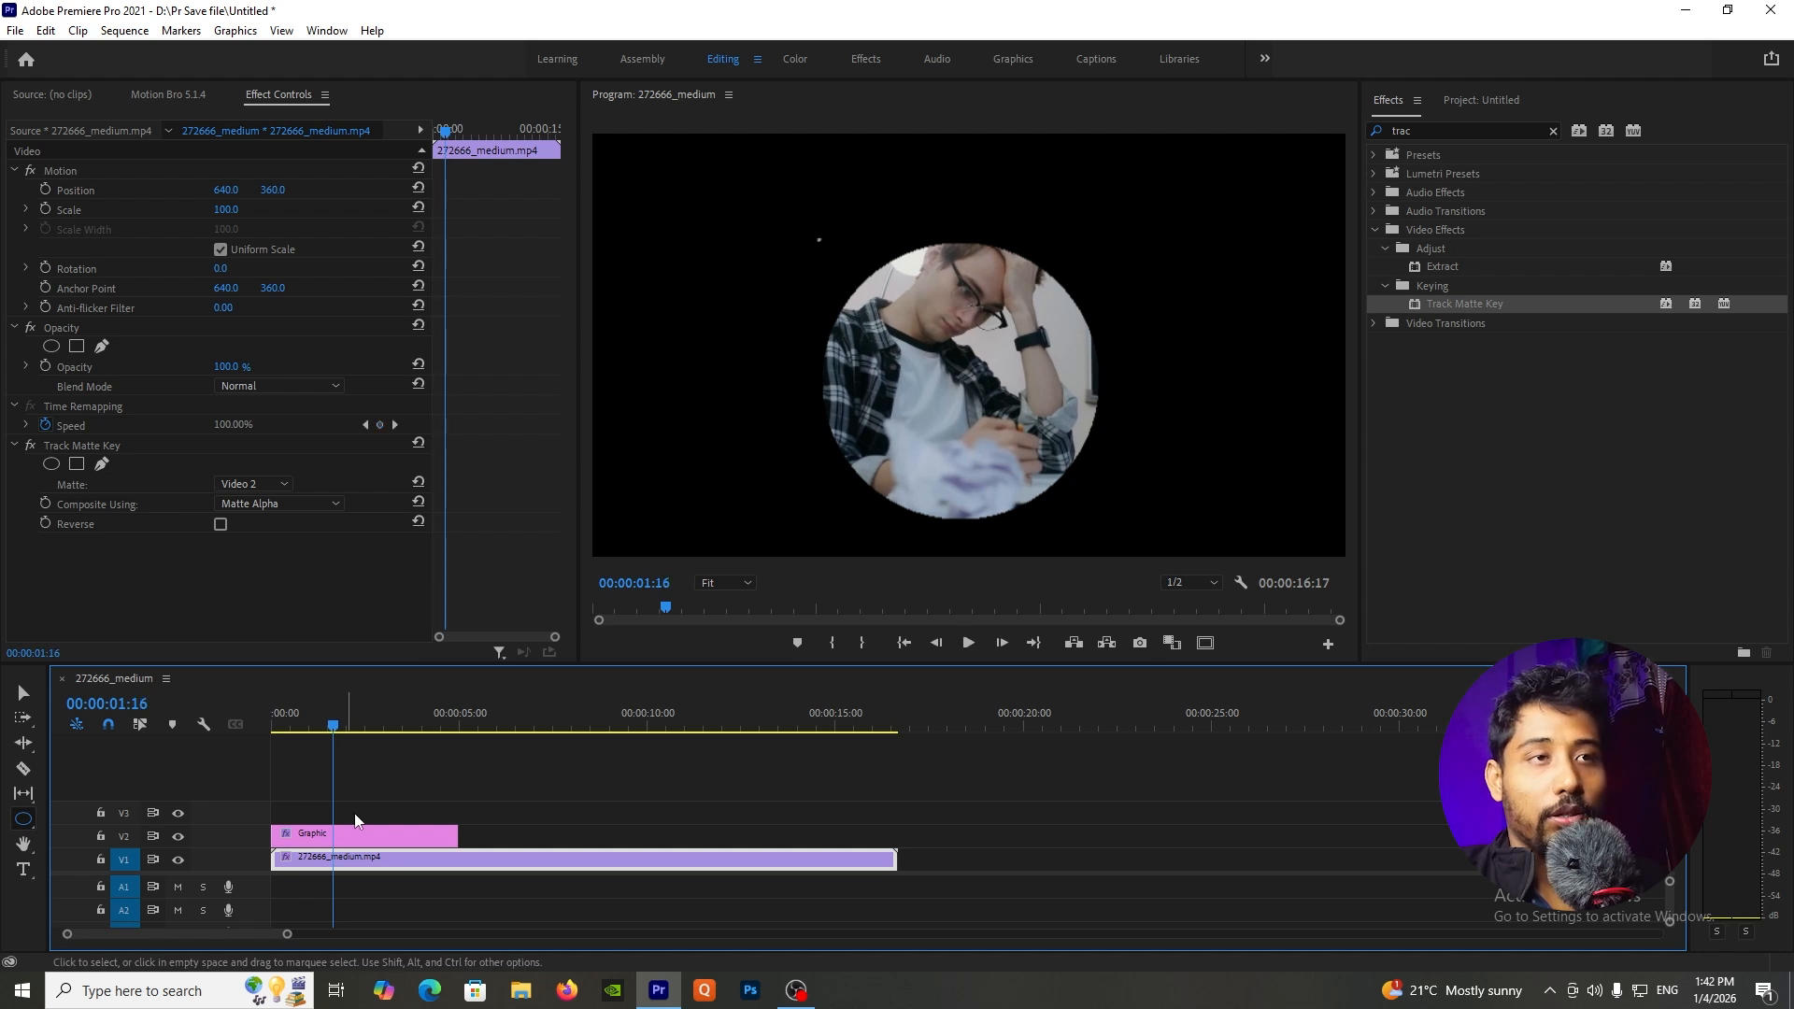
{"action": "left_click", "coordinate": [361, 903]}
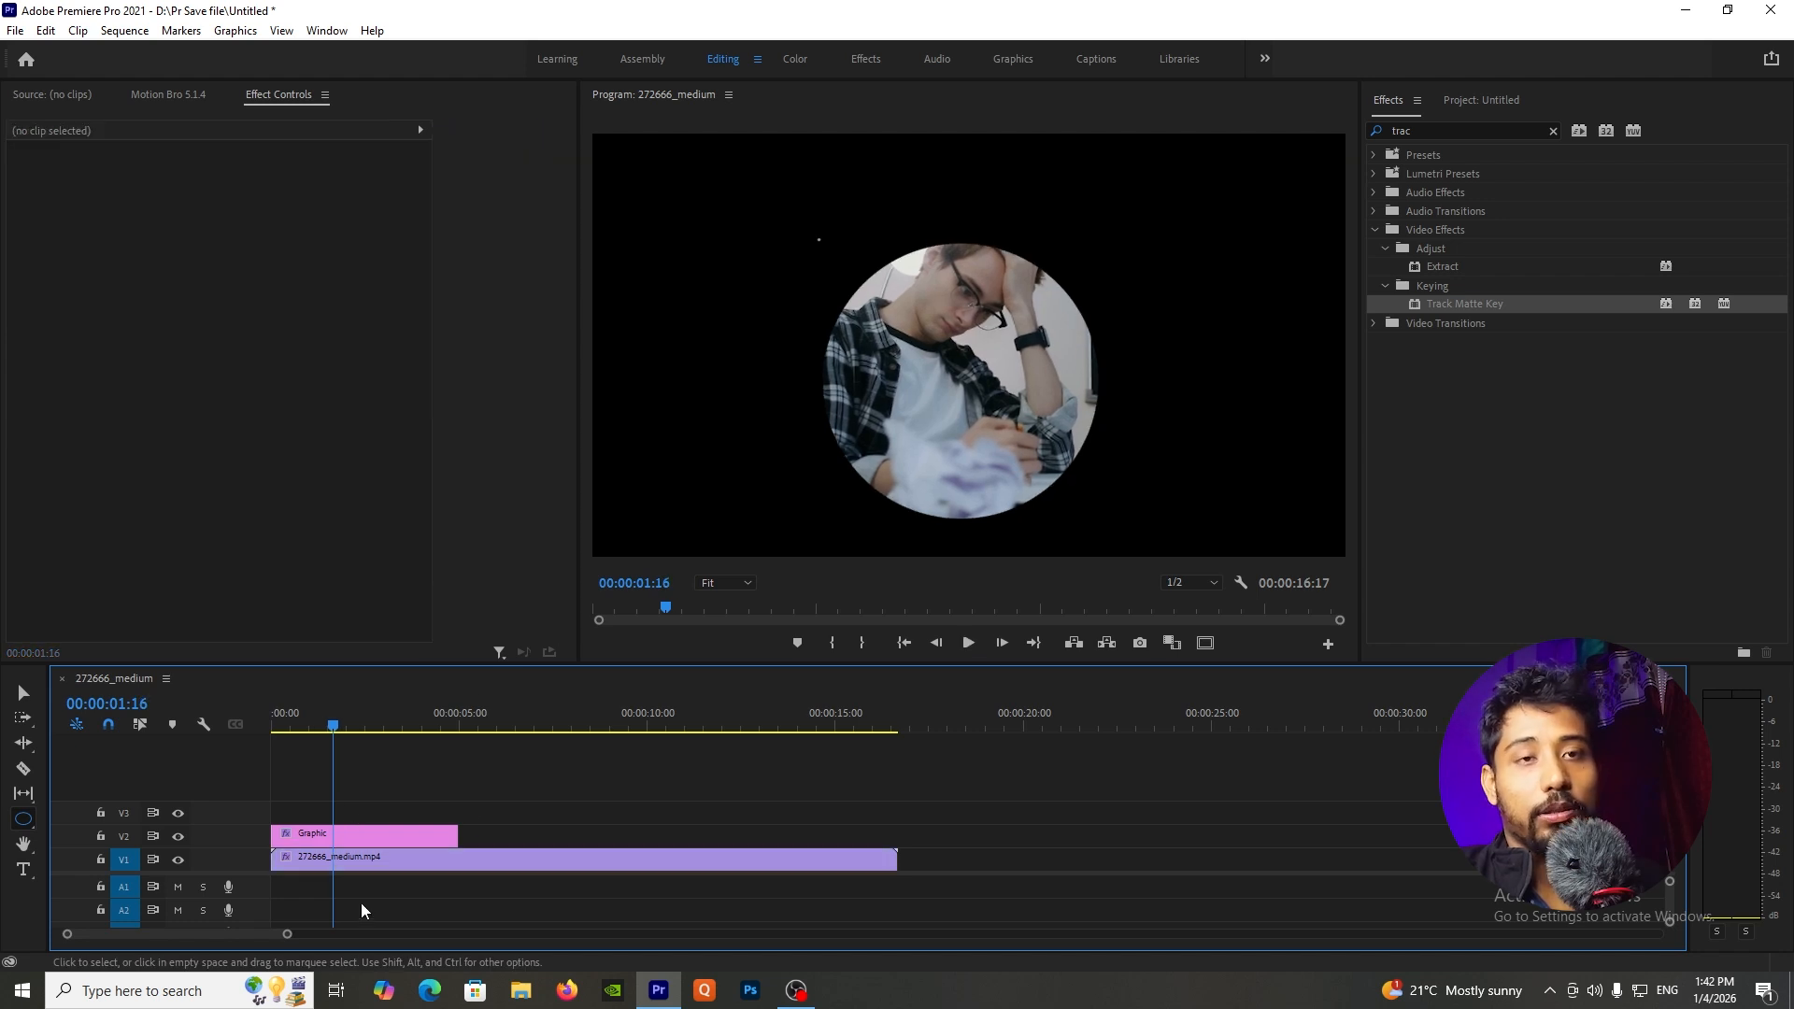
- Delete the circle graphic clip from V2 and import the pngegg brush-stroke image from the Downloads folder
{"action": "left_click", "coordinate": [377, 840]}
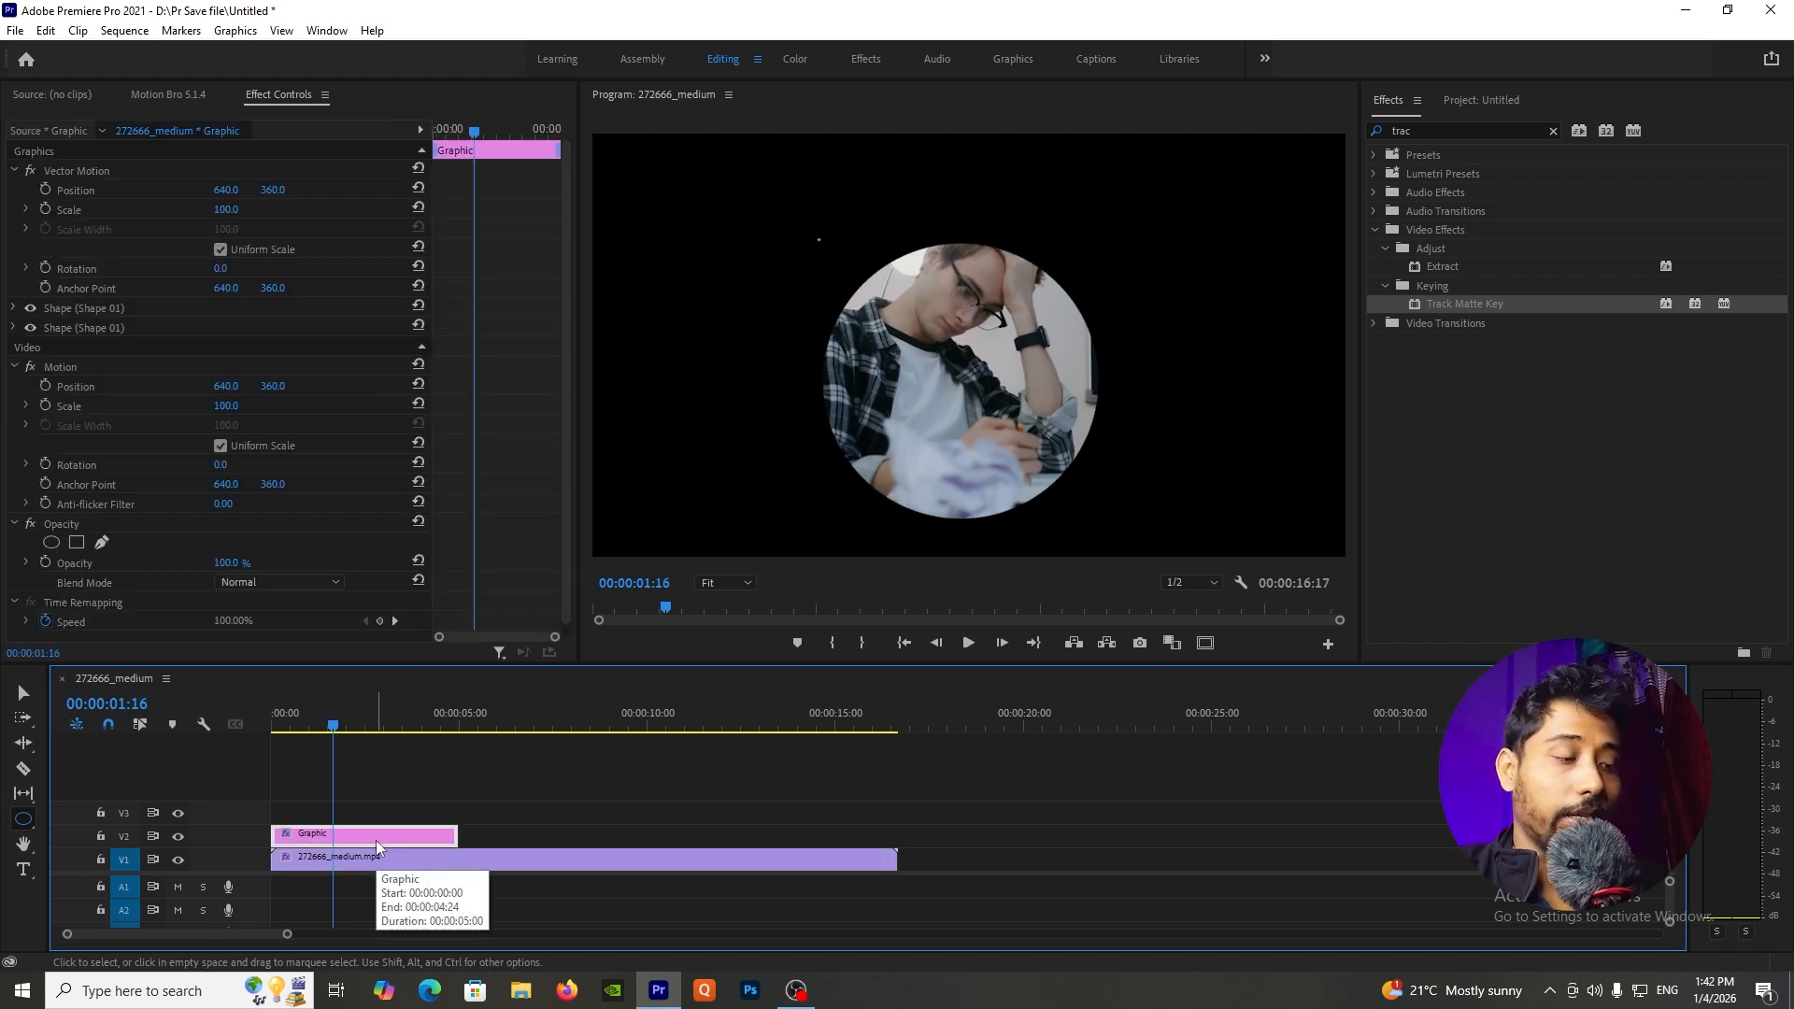
{"action": "key", "text": "Delete"}
{"action": "left_click", "coordinate": [1475, 99]}
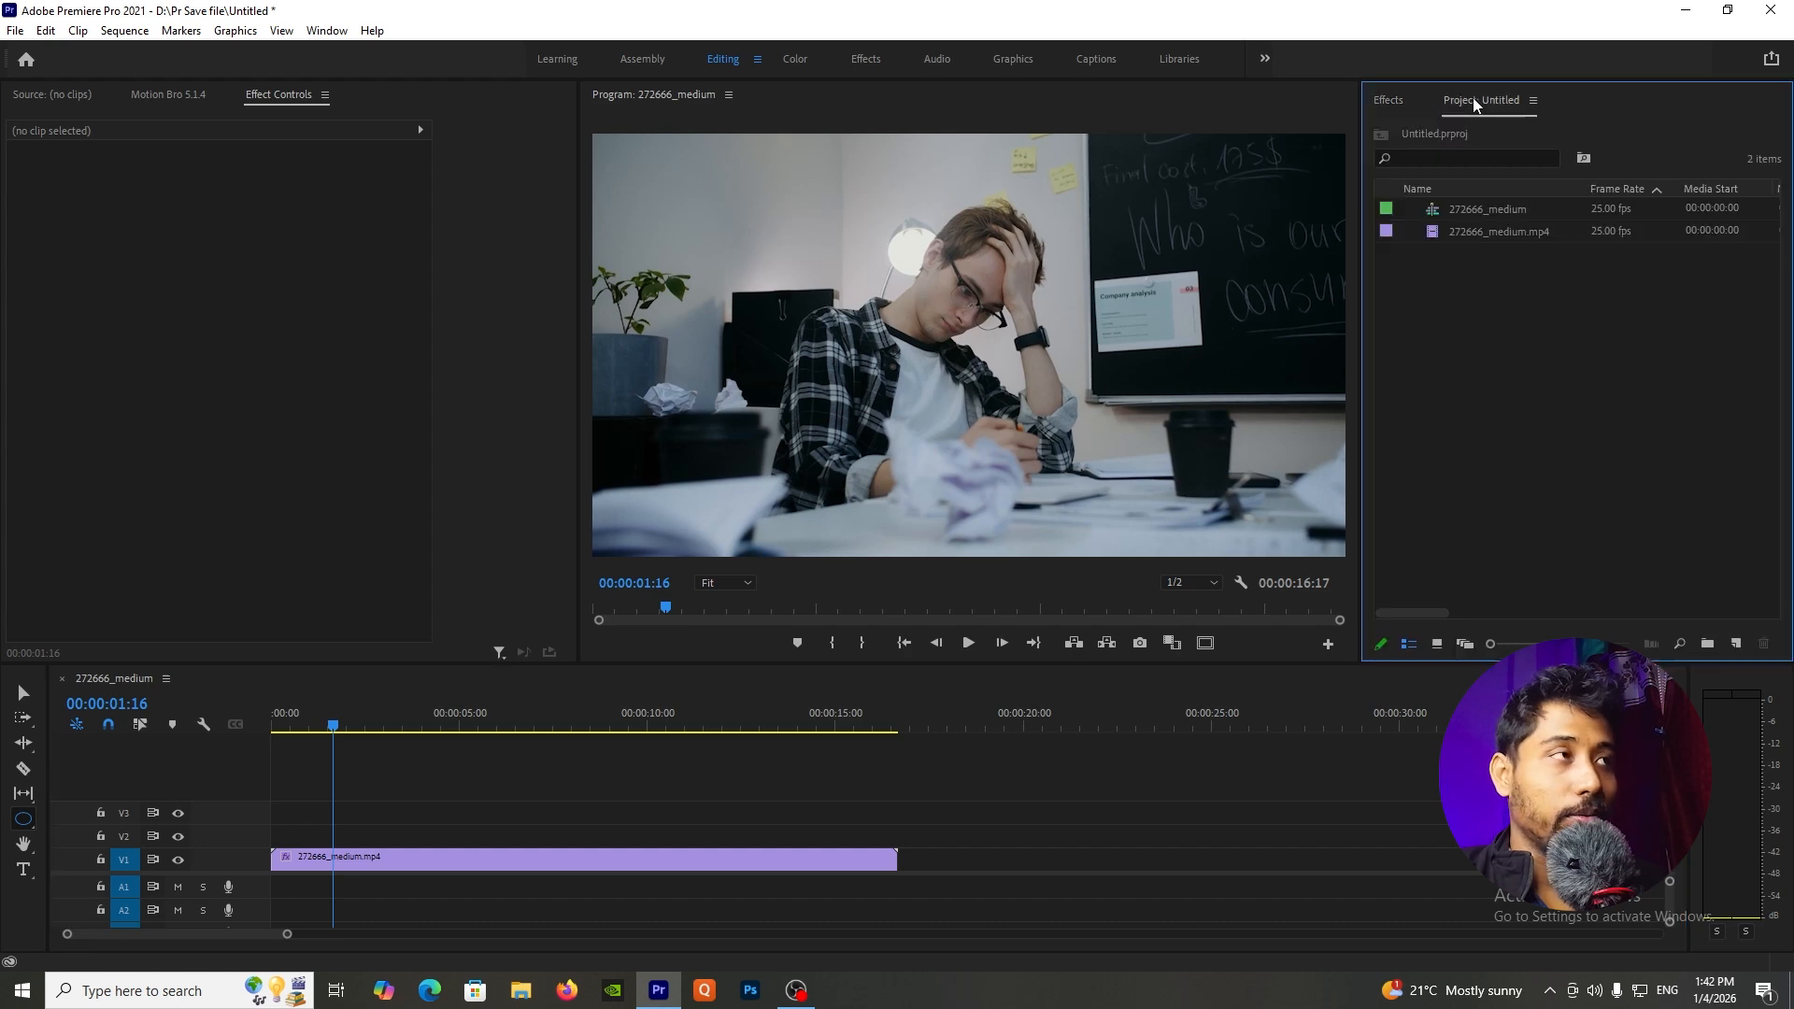
{"action": "double_click", "coordinate": [1504, 359]}
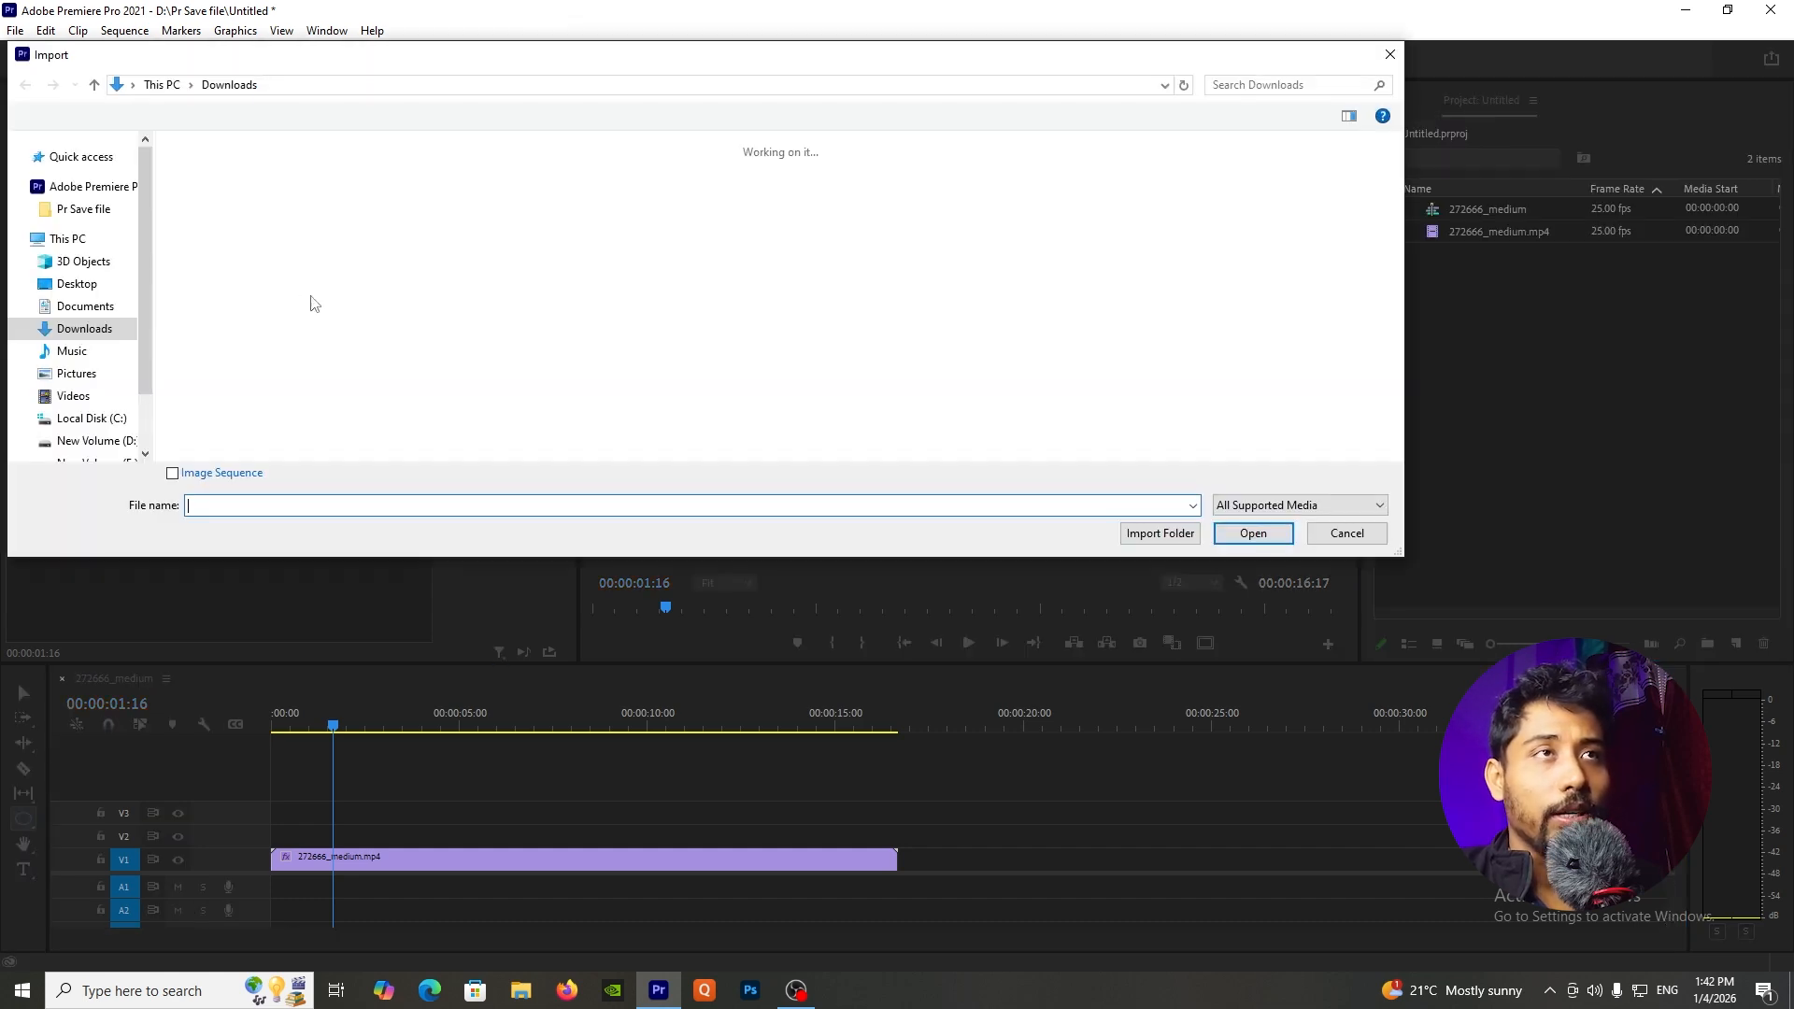
{"action": "left_click", "coordinate": [403, 216]}
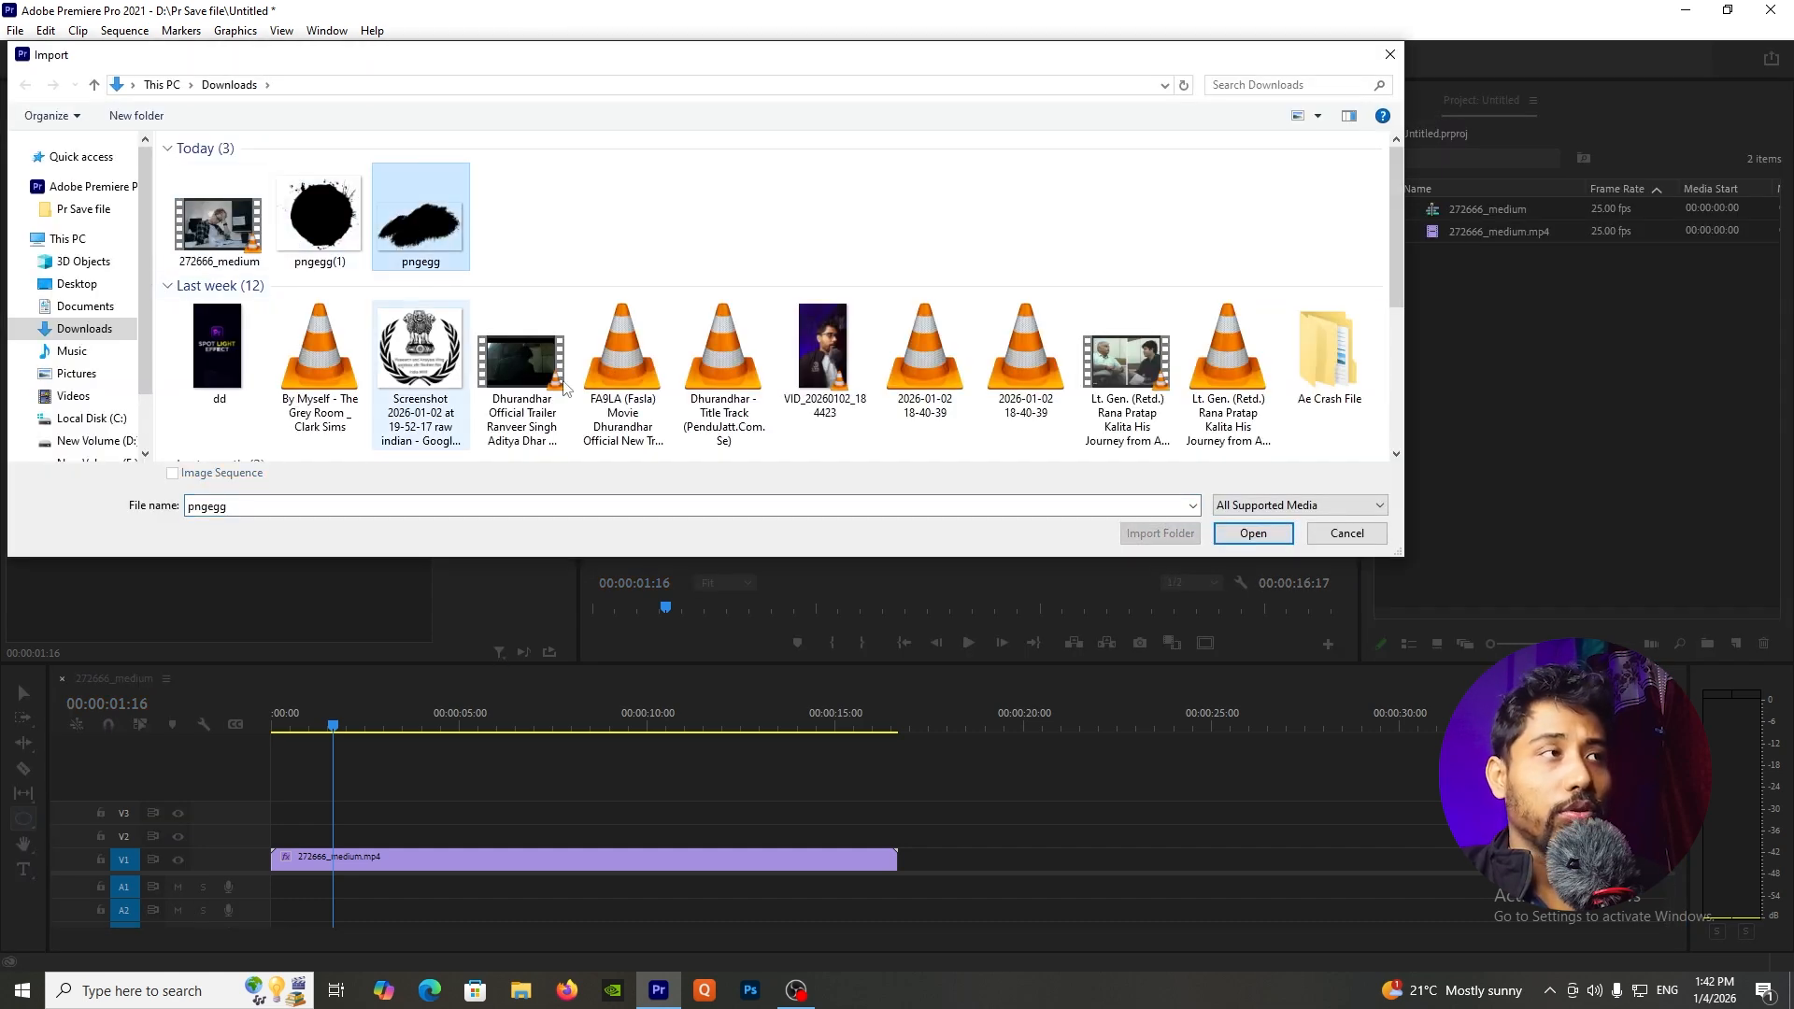
{"action": "left_click", "coordinate": [1253, 534]}
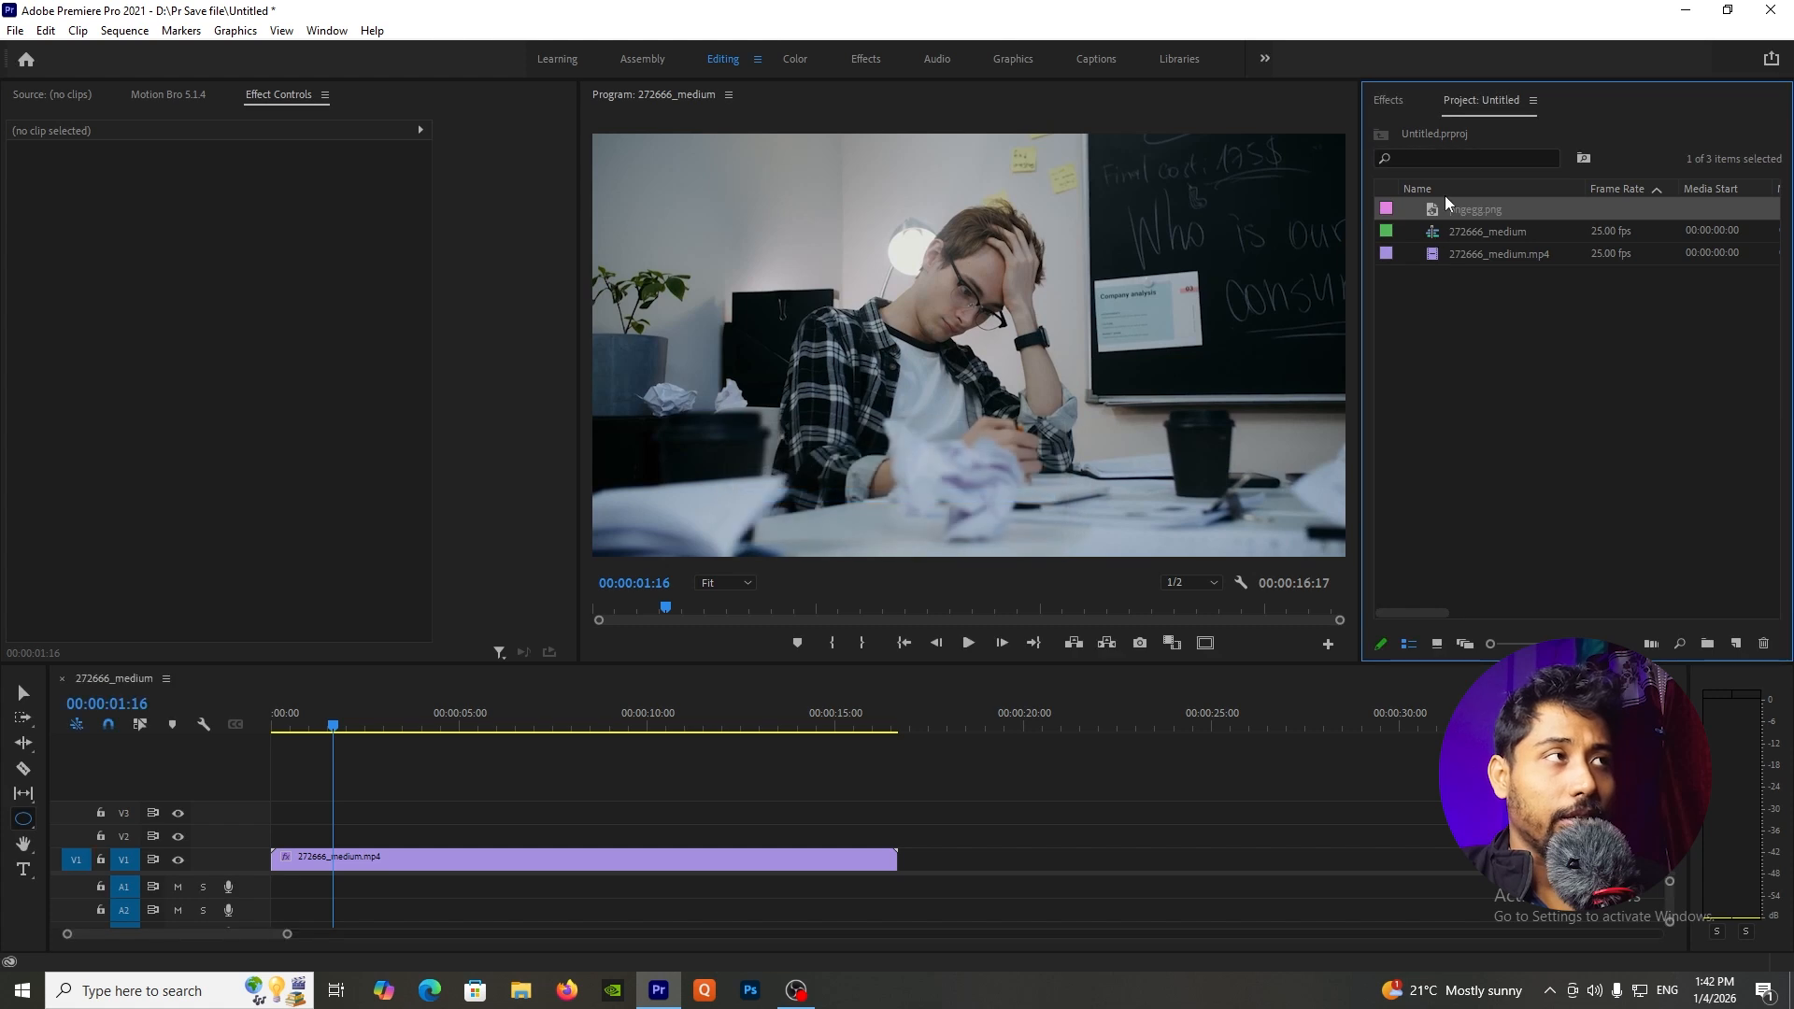
- Place pngegg.png on V2 at the start of the sequence, above the 272666_medium.mp4 clip
{"action": "left_click_drag", "start_coordinate": [1450, 209], "coordinate": [440, 700]}
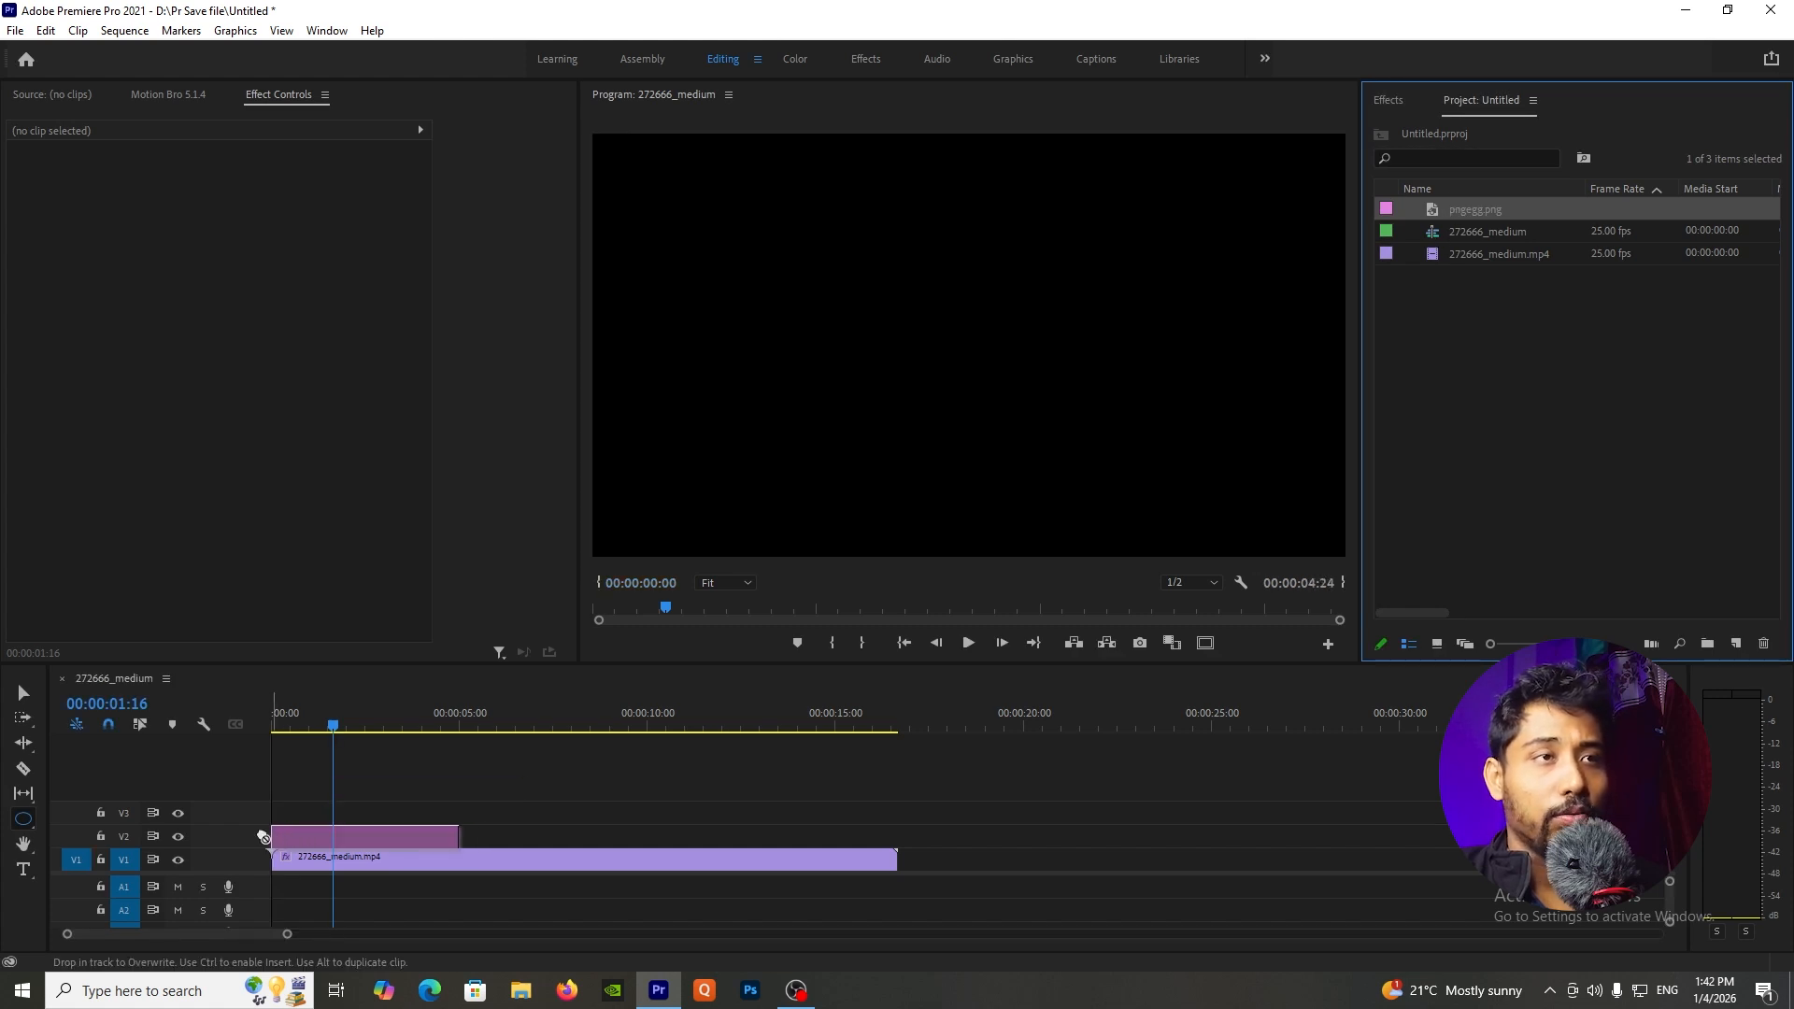
{"action": "left_click_drag", "start_coordinate": [262, 838], "coordinate": [265, 837]}
{"action": "left_click", "coordinate": [341, 838]}
- Remove the Track Matte Key from the 272666_medium.mp4 clip, scrub the brush-stroke overlay and return the playhead to the sequence start
{"action": "left_click", "coordinate": [354, 858]}
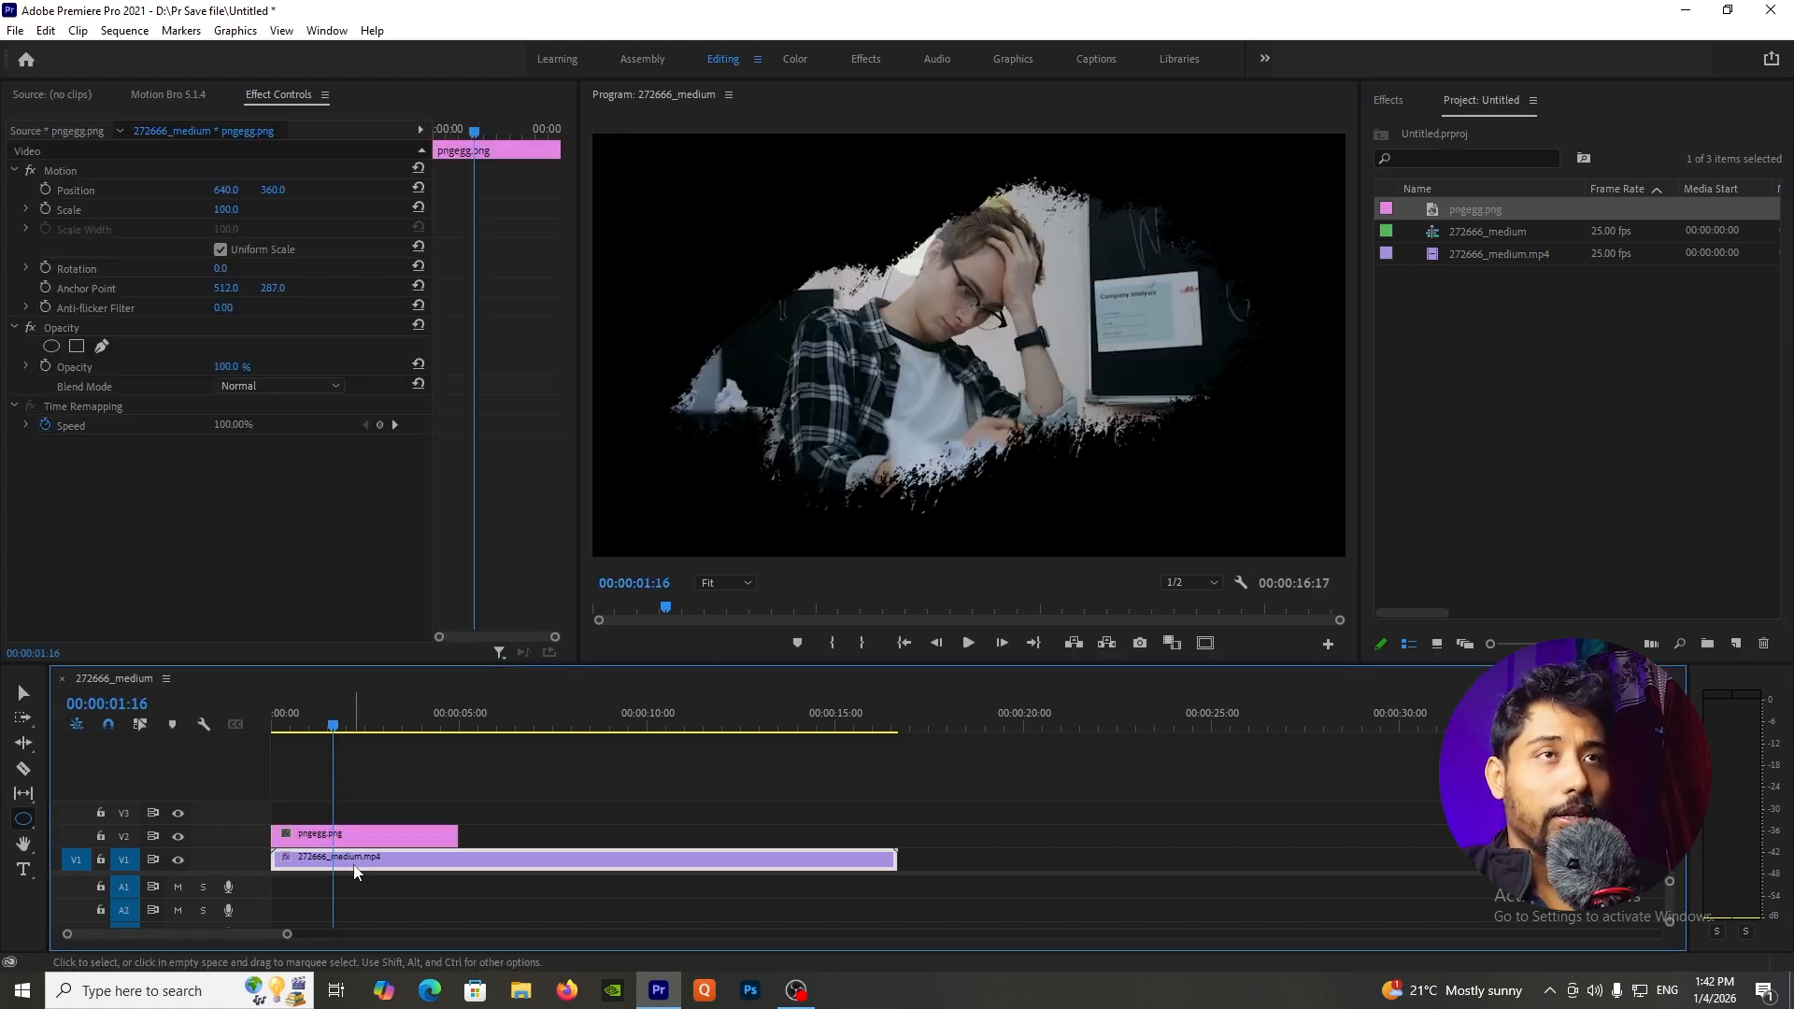
{"action": "left_click", "coordinate": [75, 445]}
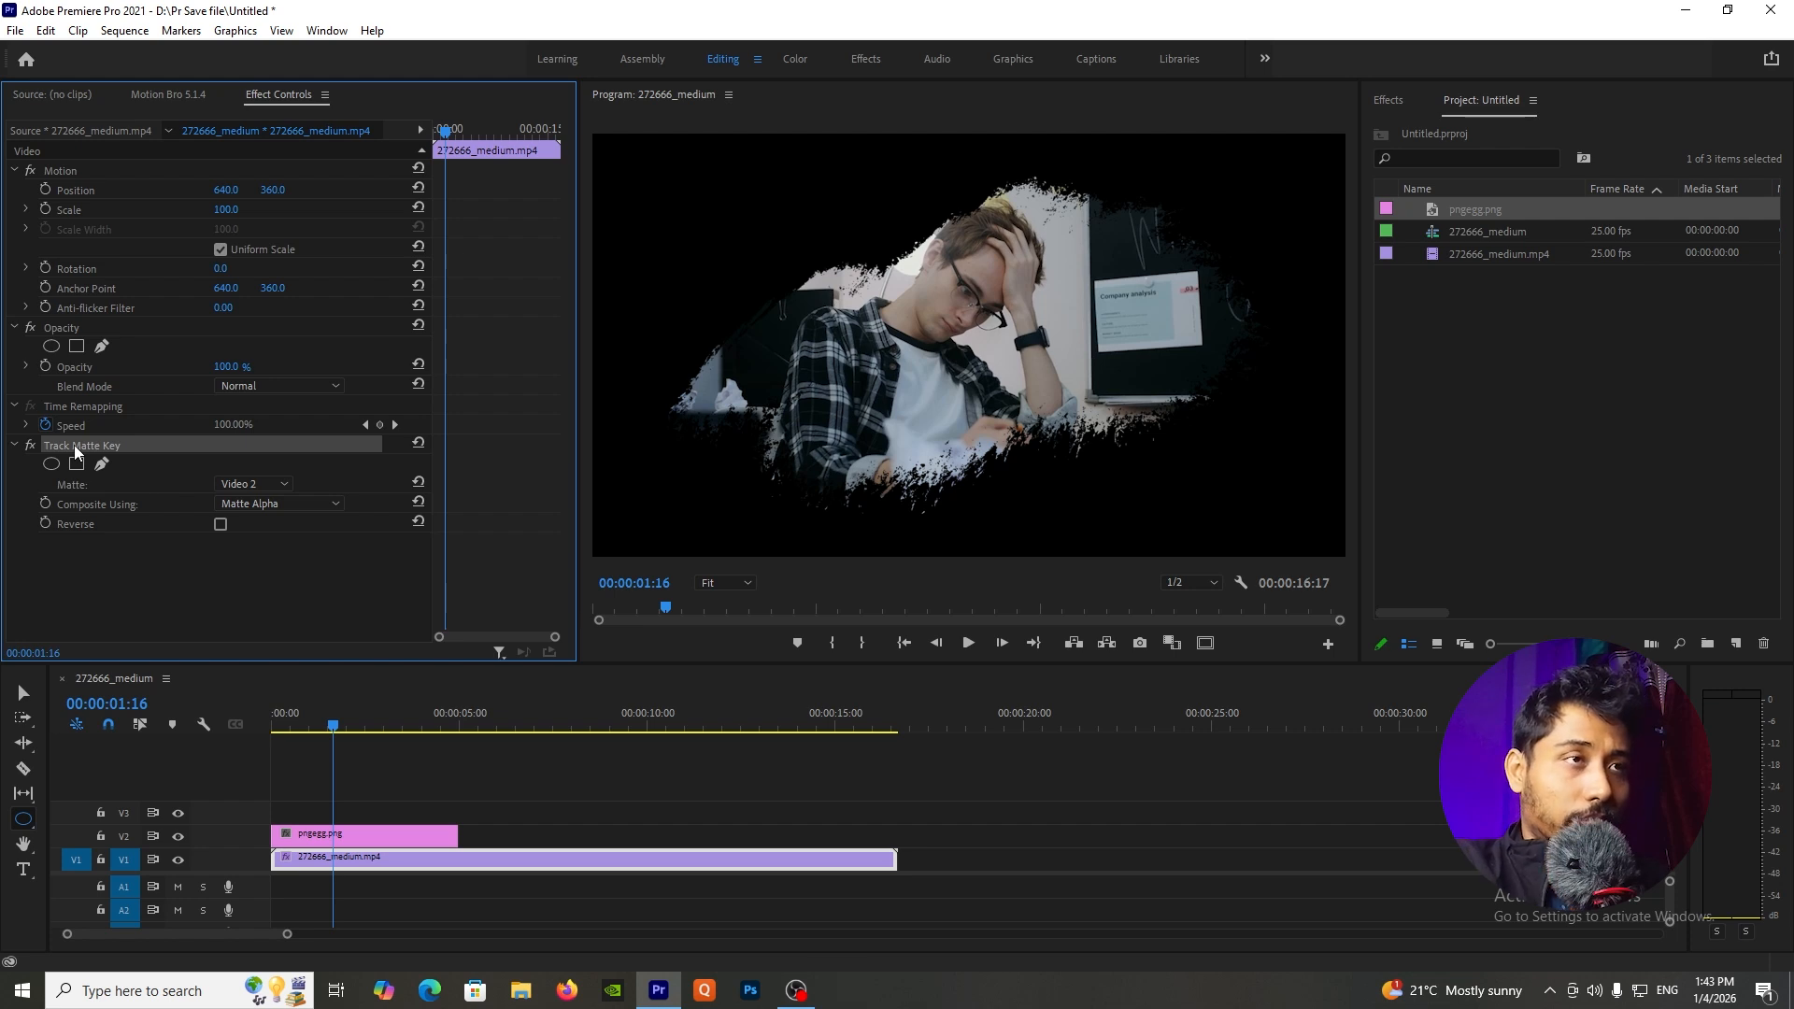
{"action": "key", "text": "Delete"}
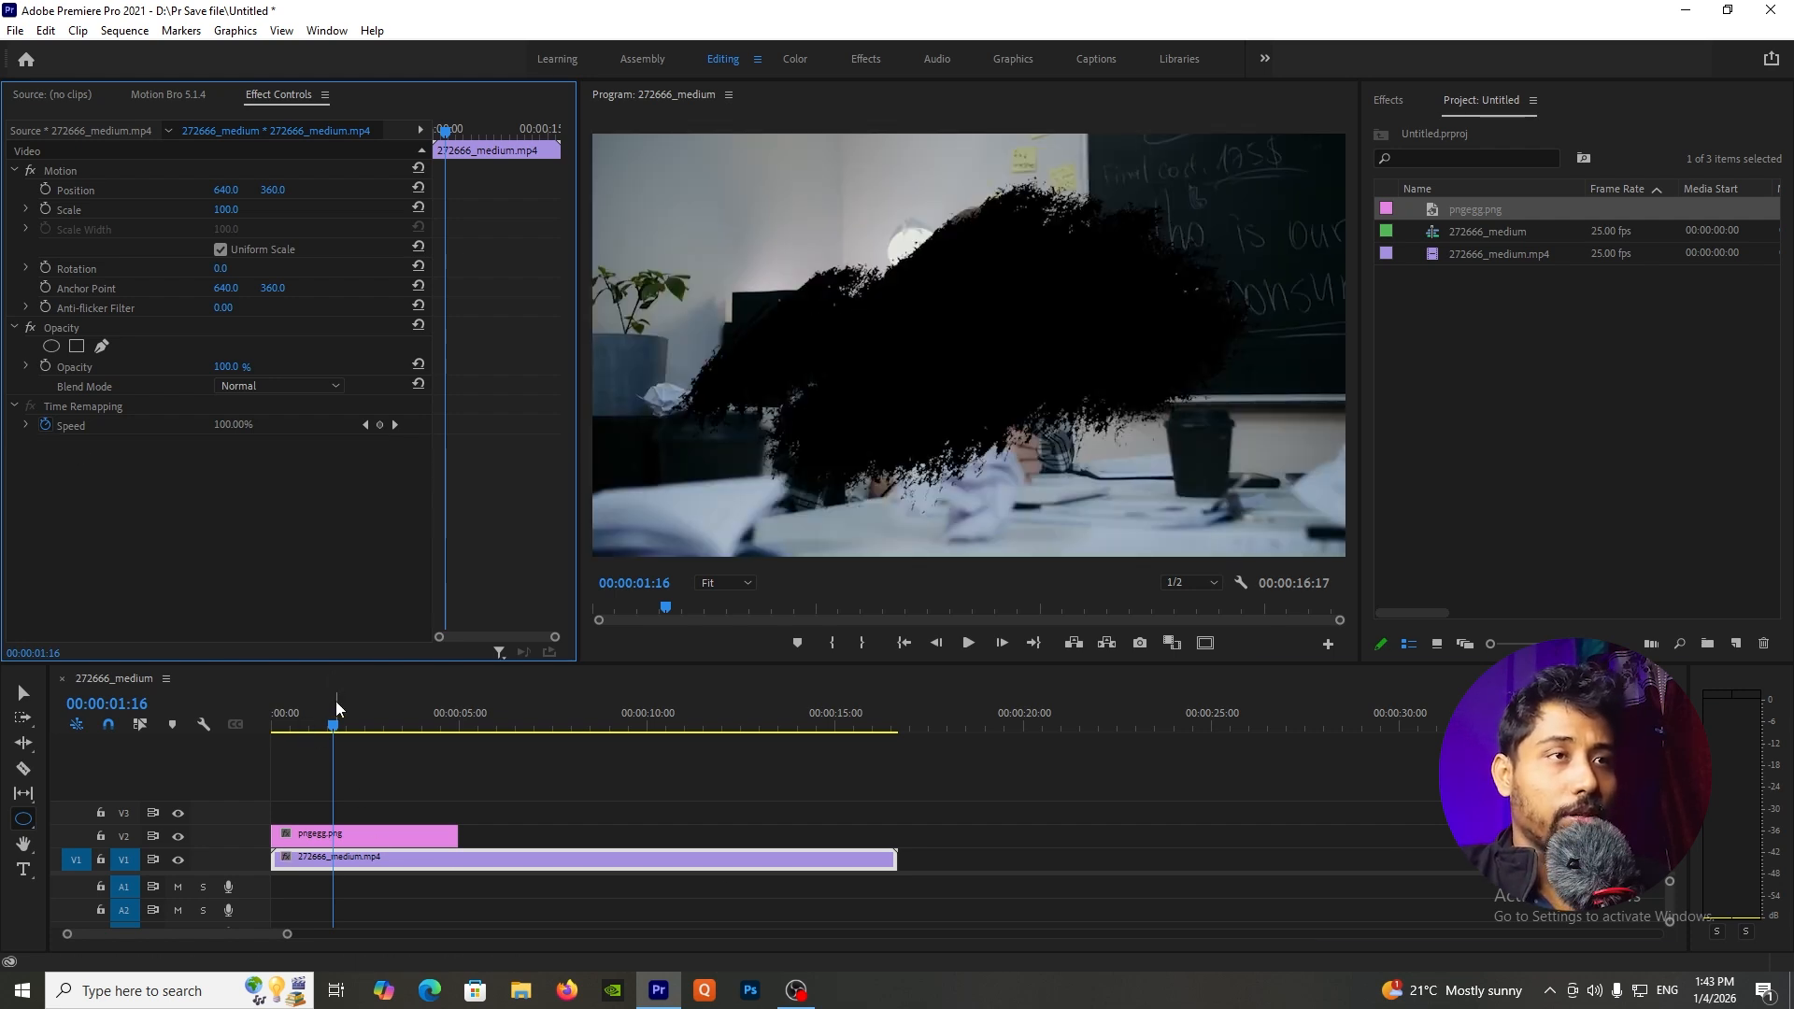
{"action": "left_click_drag", "start_coordinate": [335, 717], "coordinate": [446, 740]}
{"action": "key", "text": "Home"}
{"action": "left_click", "coordinate": [386, 830]}
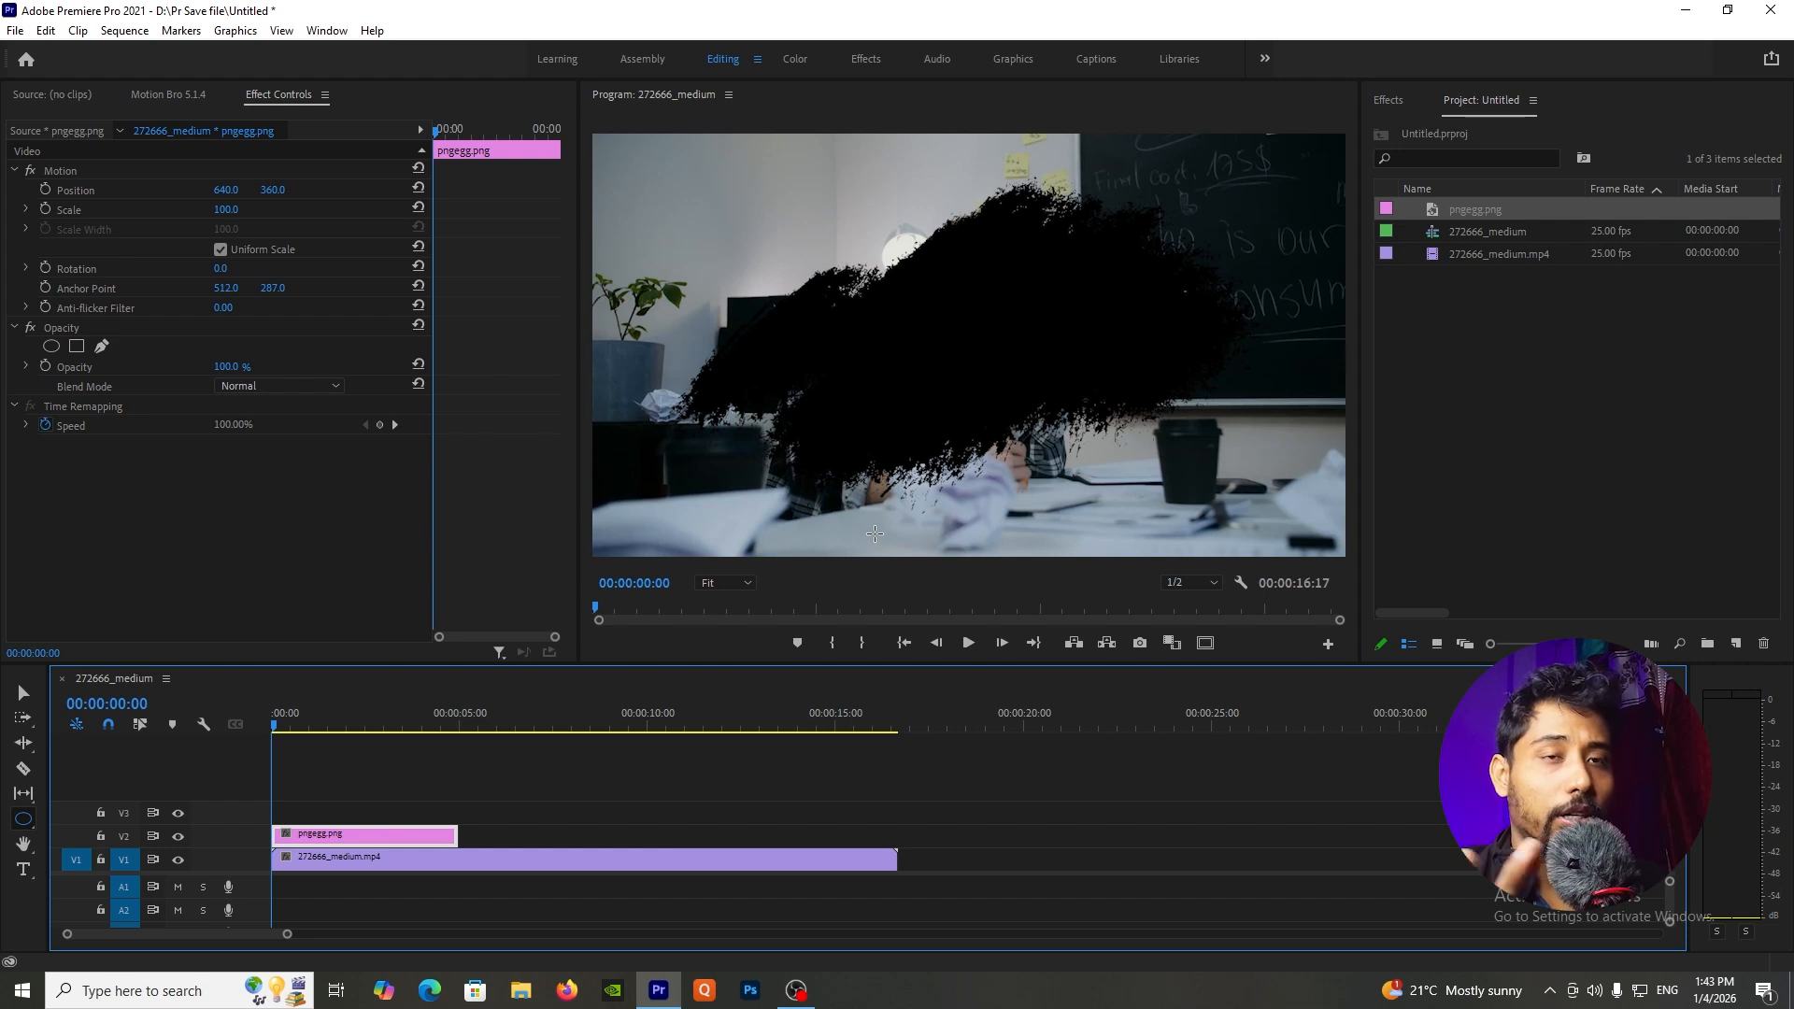
- Apply the Track Matte Key effect to the 272666_medium.mp4 clip with Video 2 as its matte
{"action": "left_click", "coordinate": [1403, 97]}
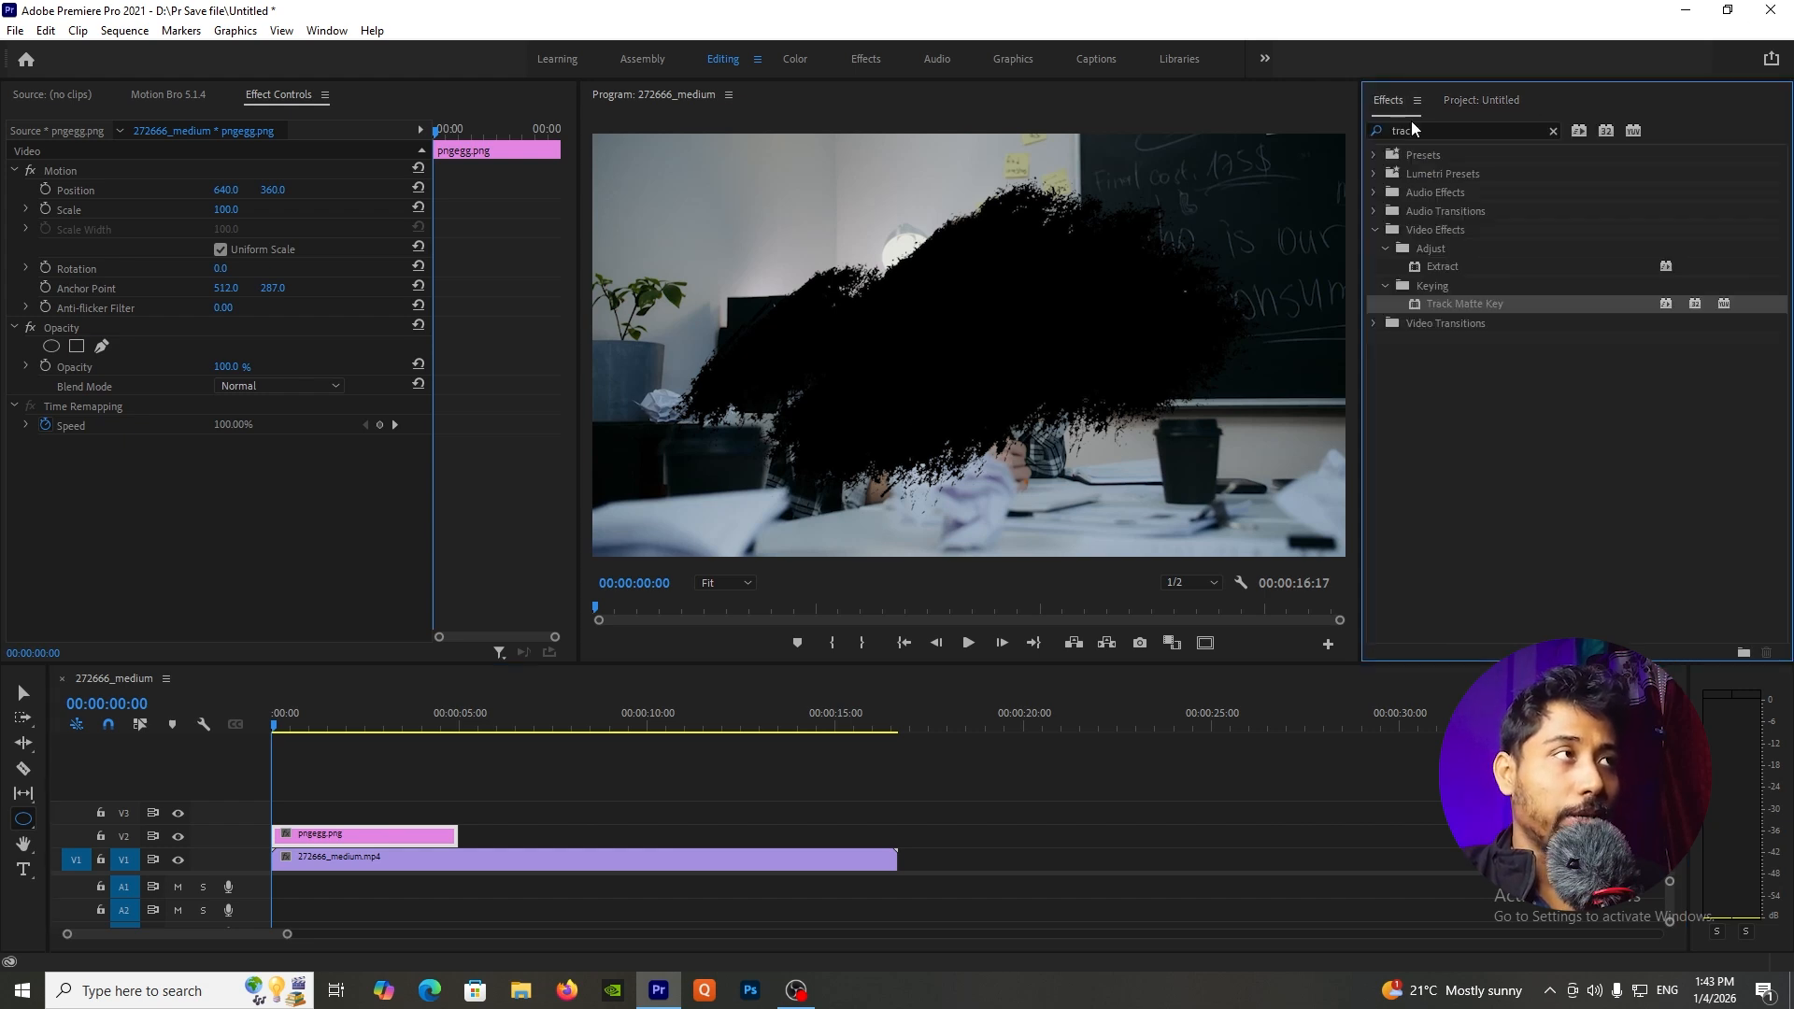
{"action": "left_click_drag", "start_coordinate": [791, 742], "coordinate": [632, 855]}
{"action": "left_click", "coordinate": [248, 486]}
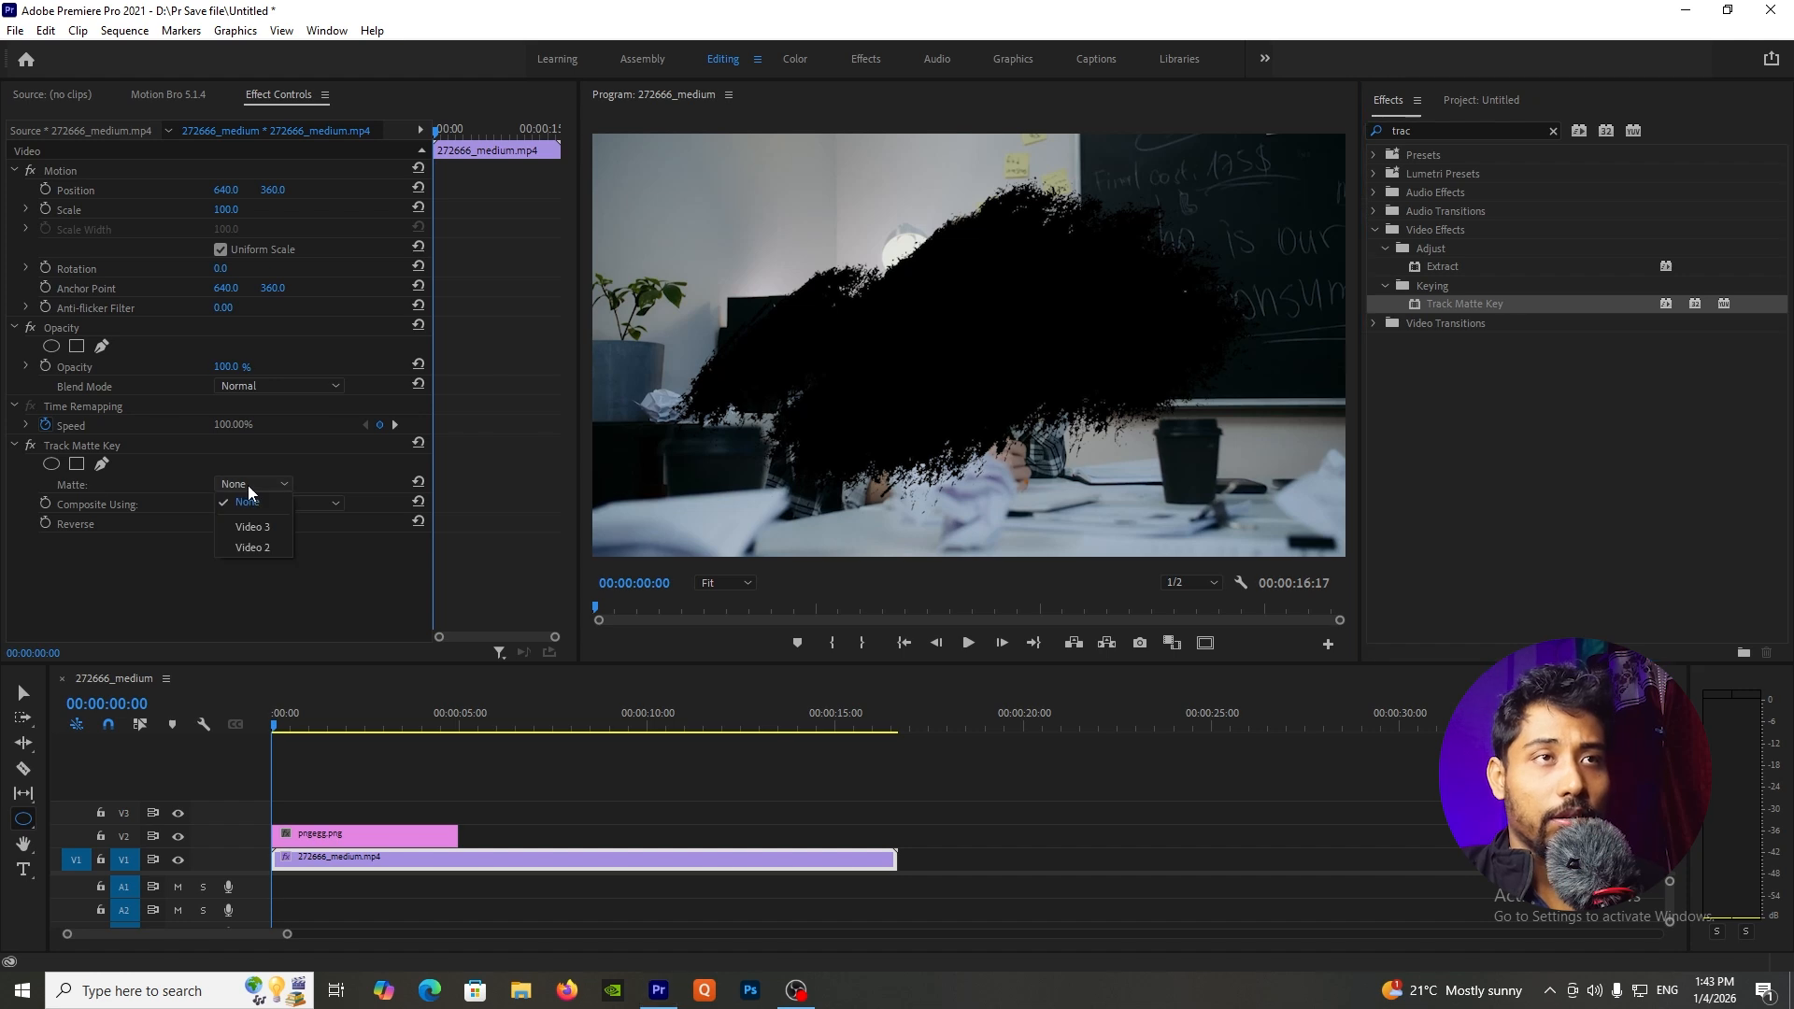
{"action": "left_click", "coordinate": [247, 538]}
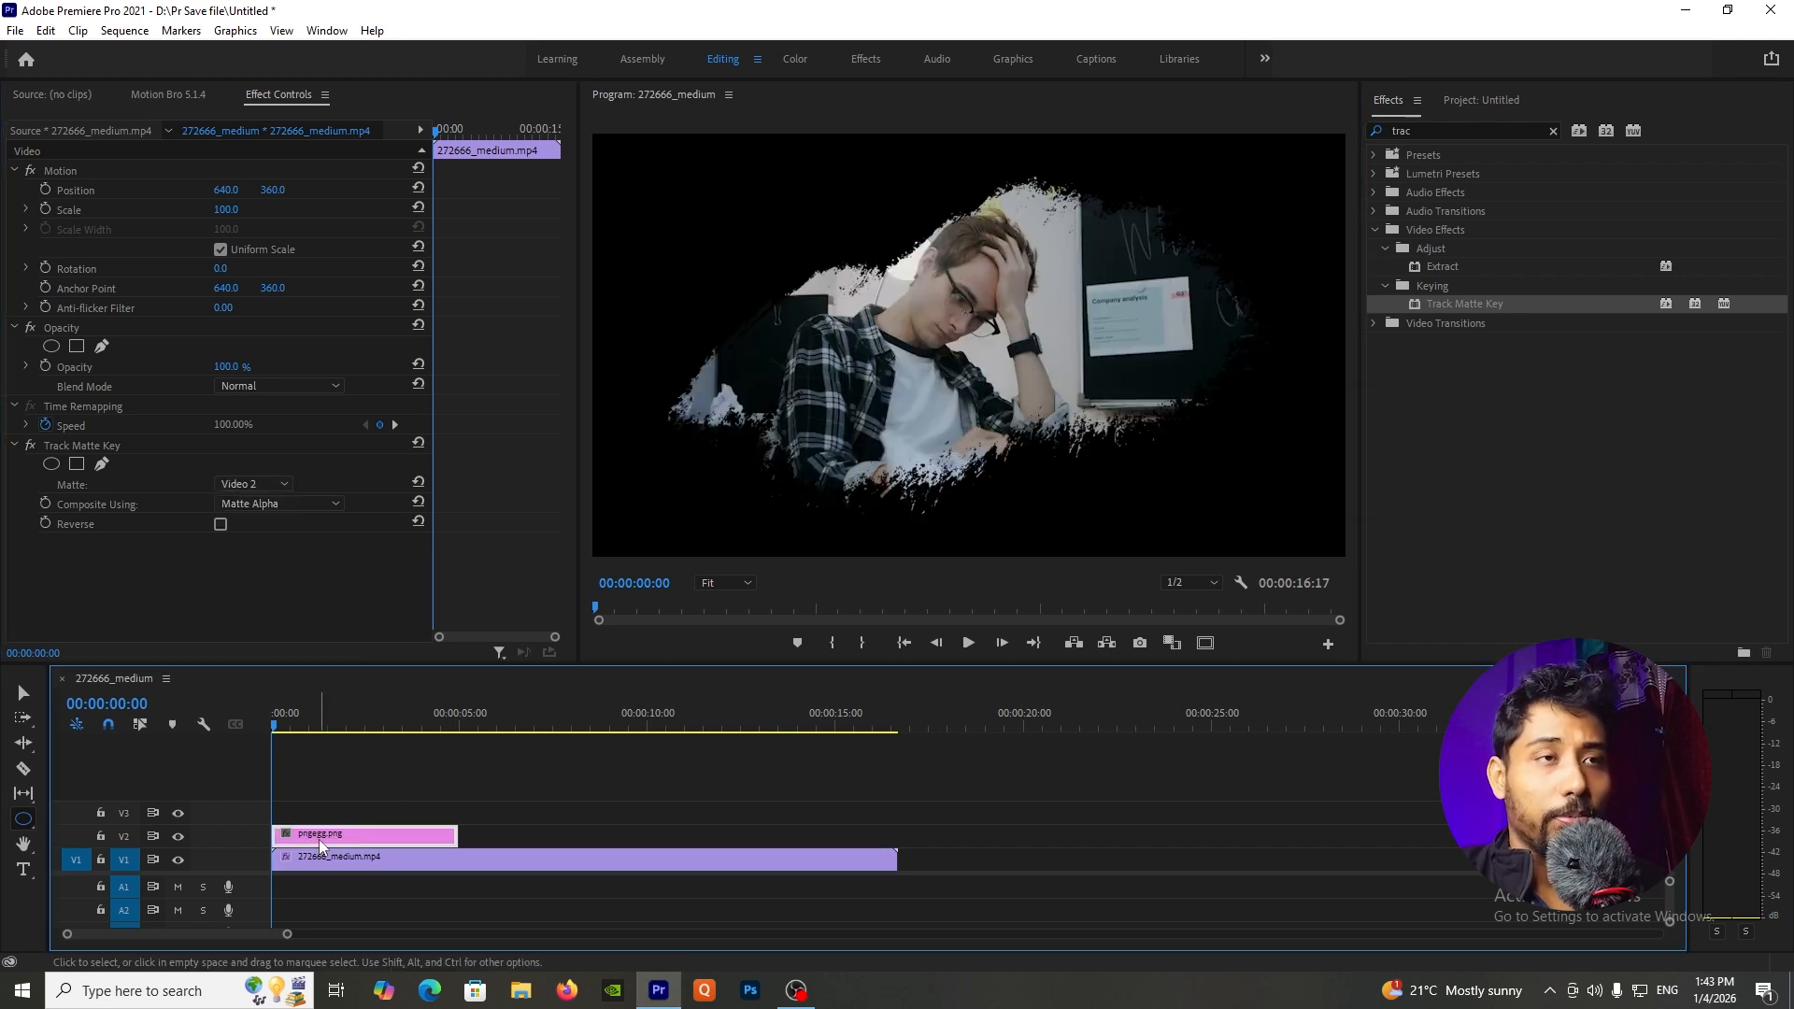
- Move the pngegg.png clip up to V3, set the video clip's Track Matte Key matte to Video 3 and scrub through the masked footage
{"action": "left_click_drag", "start_coordinate": [317, 841], "coordinate": [316, 801]}
{"action": "left_click", "coordinate": [249, 389]}
{"action": "left_click", "coordinate": [489, 722]}
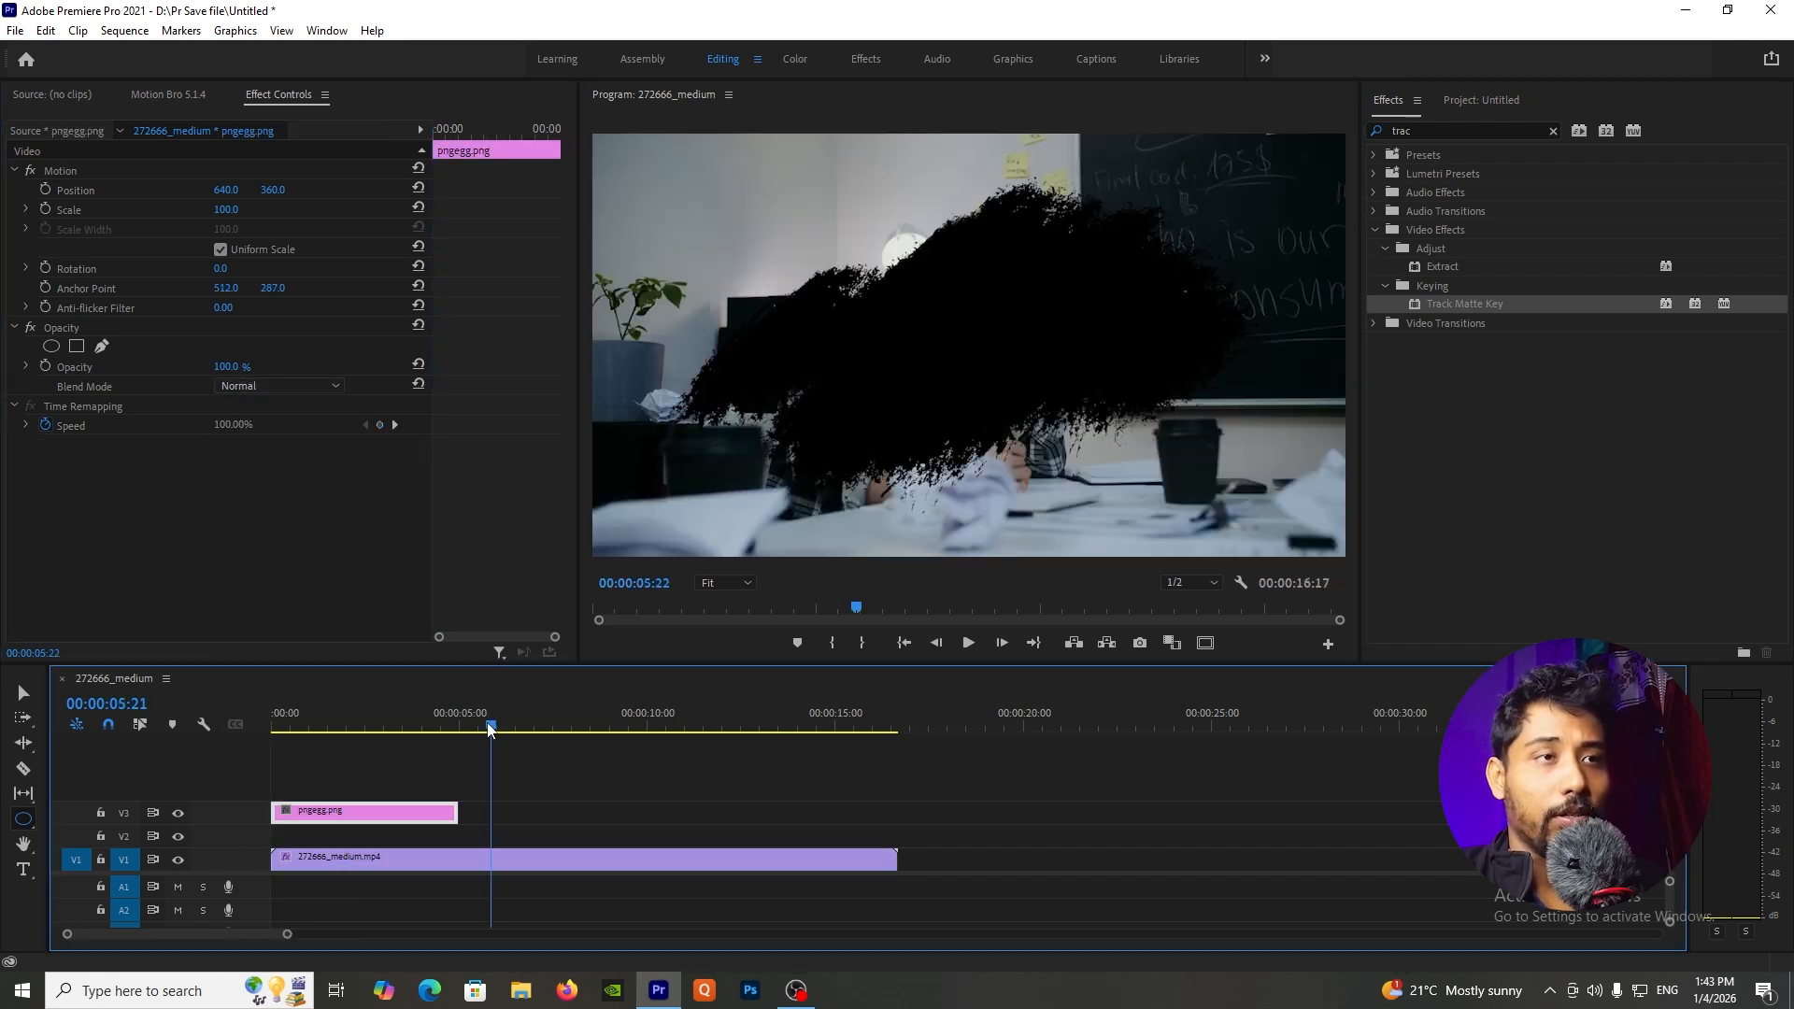
{"action": "left_click", "coordinate": [450, 858]}
{"action": "left_click", "coordinate": [229, 485]}
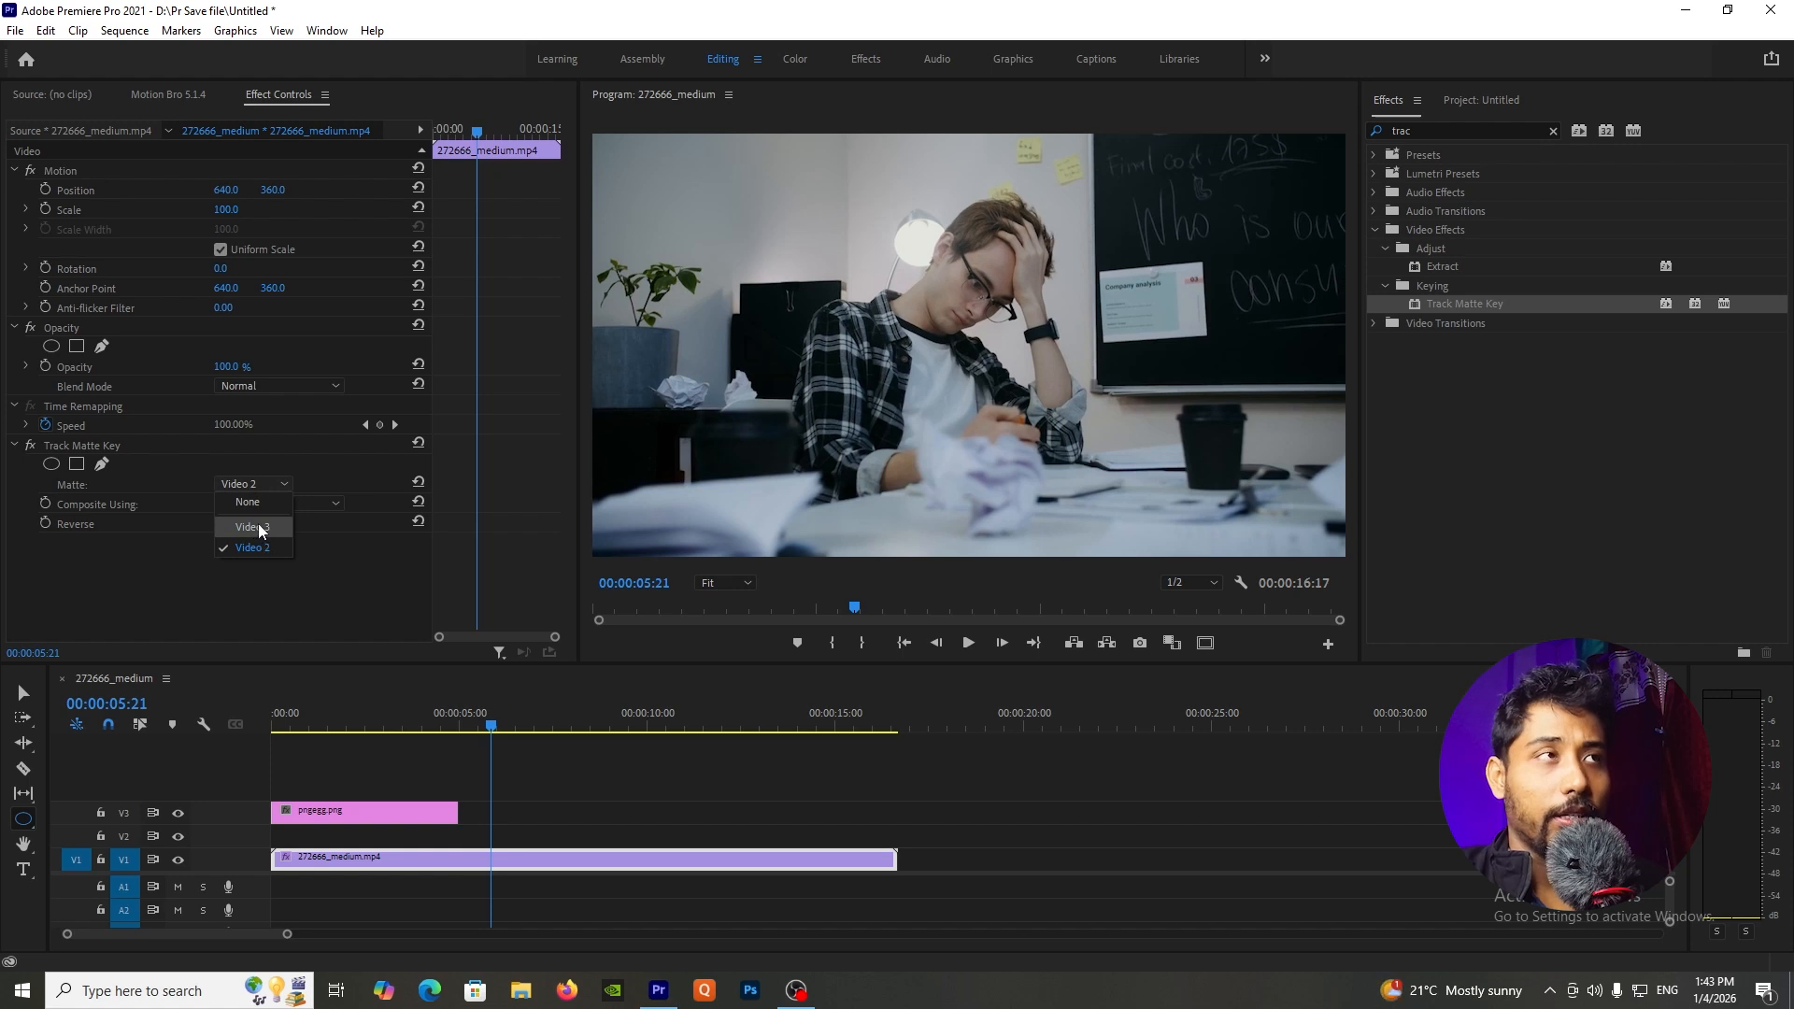
{"action": "left_click", "coordinate": [253, 526]}
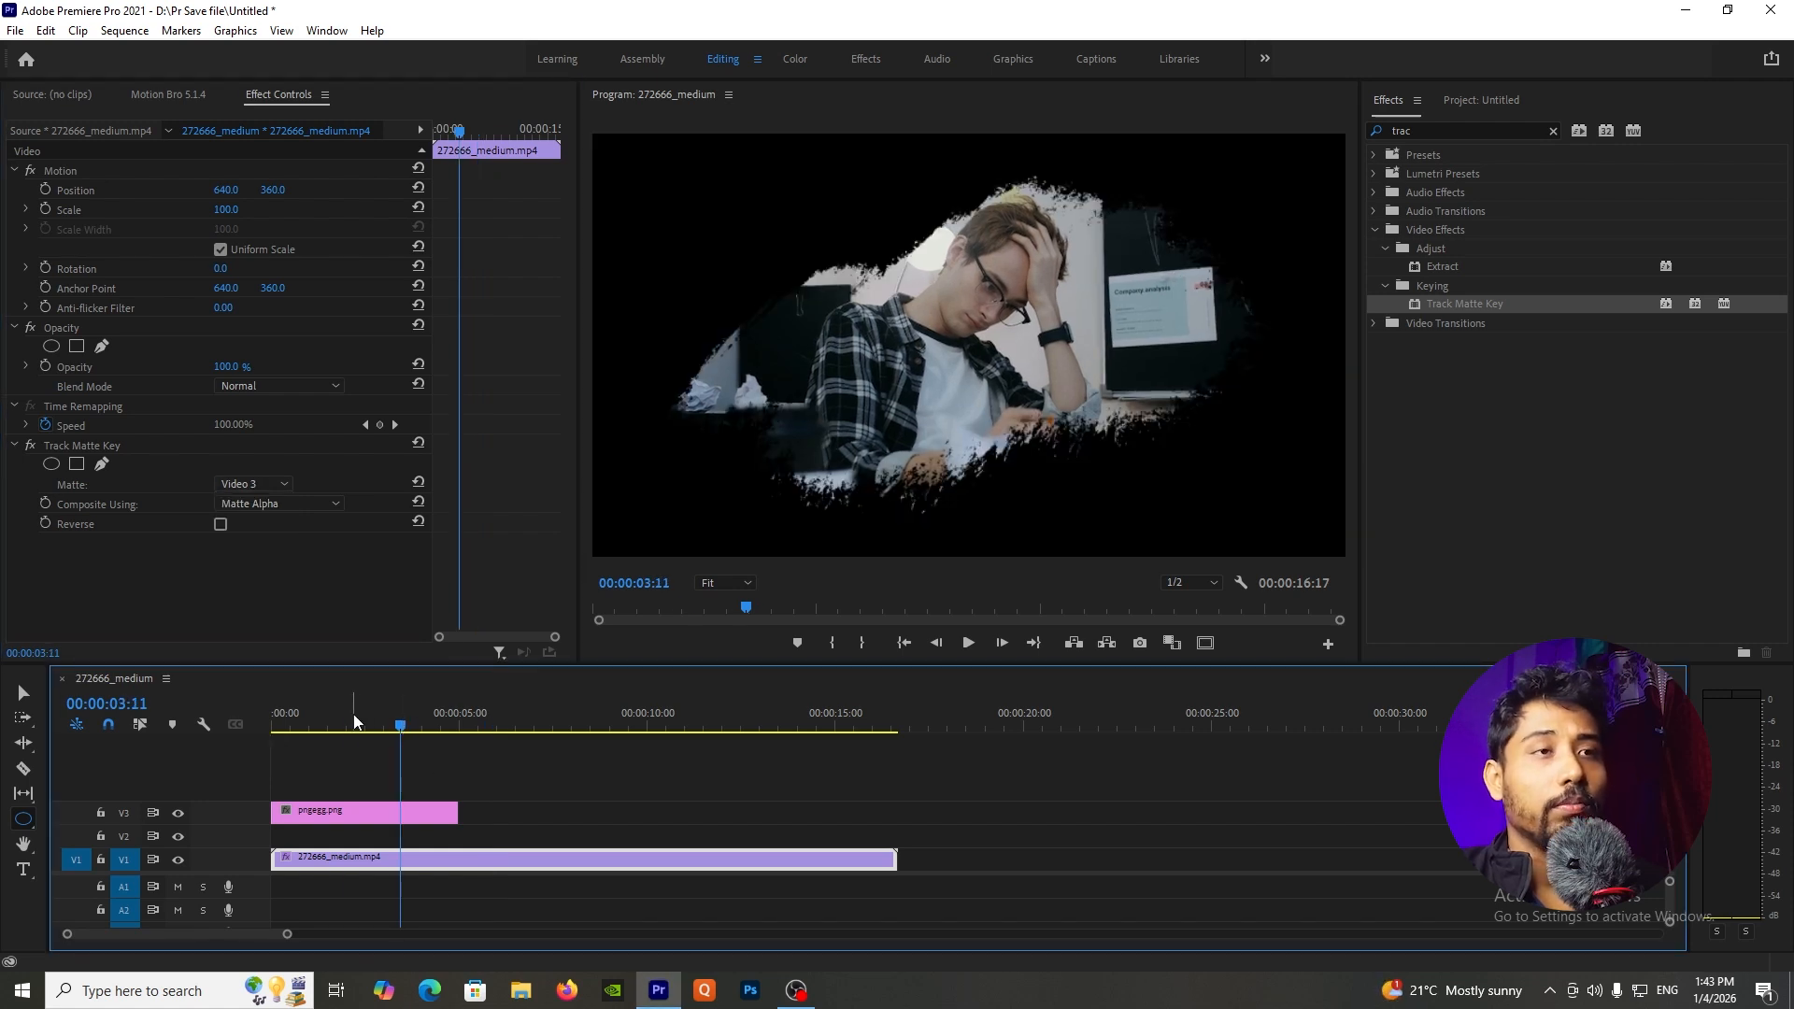
{"action": "left_click", "coordinate": [352, 722]}
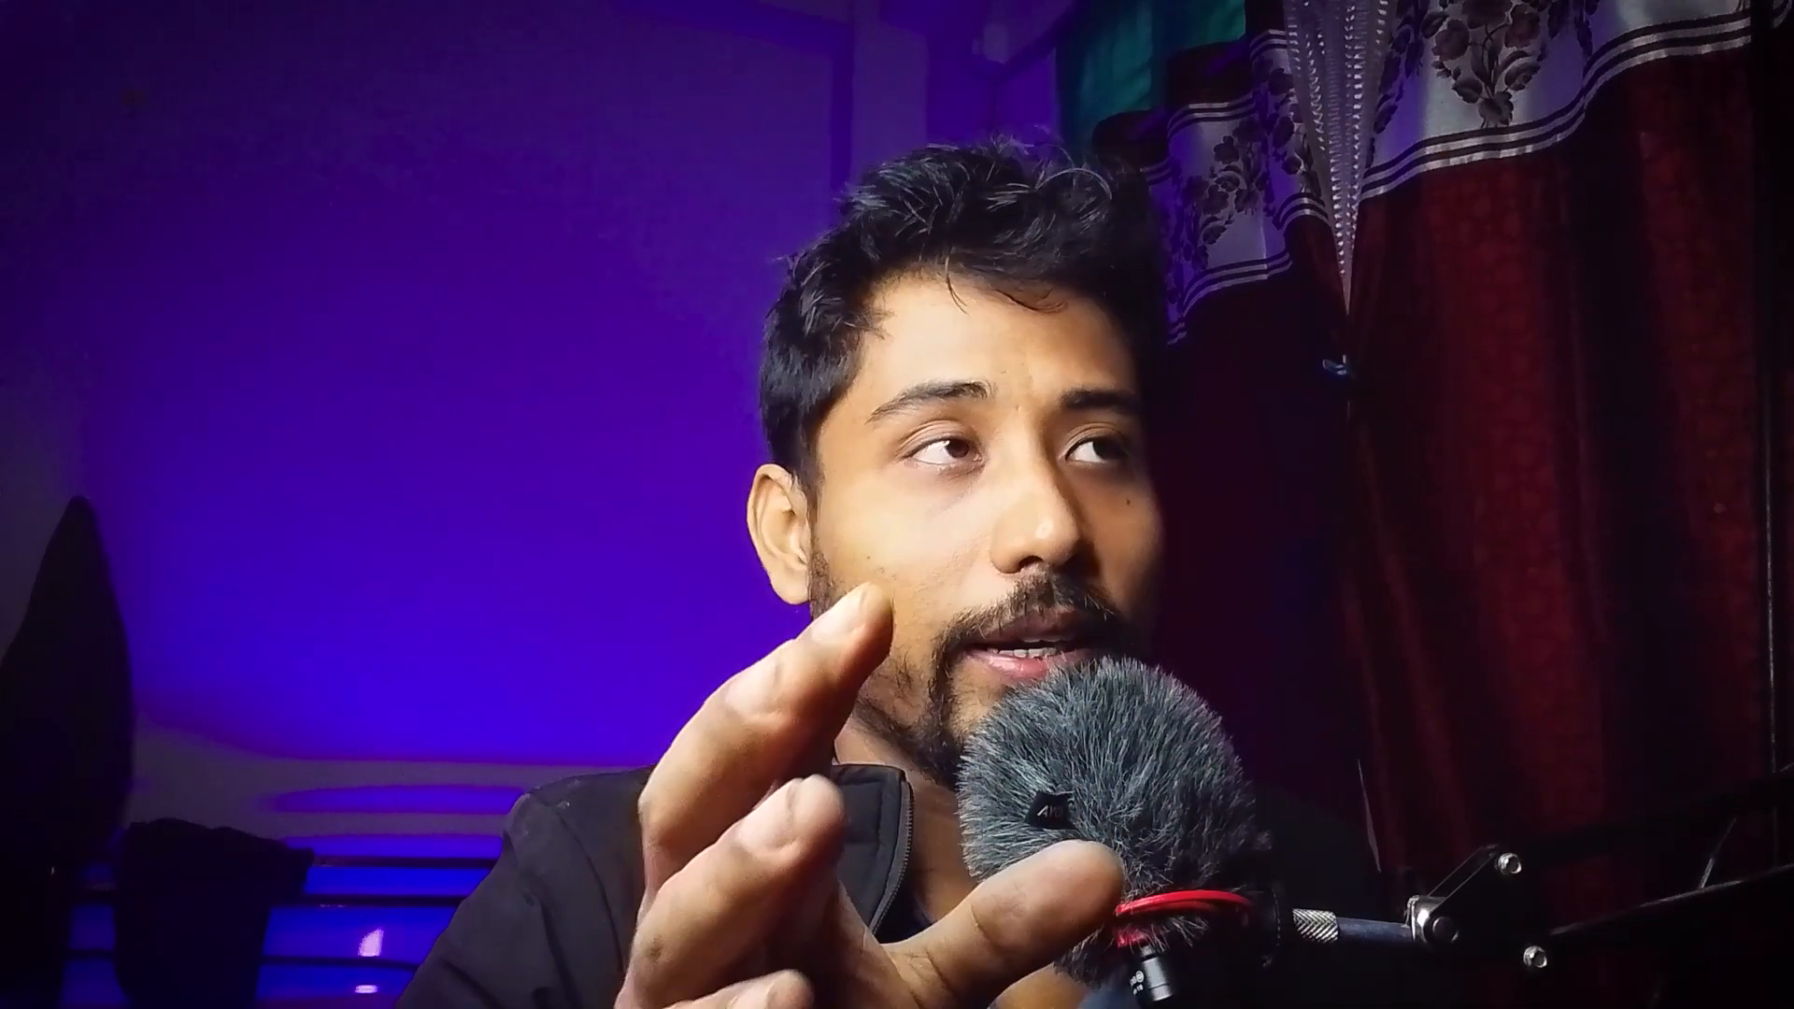